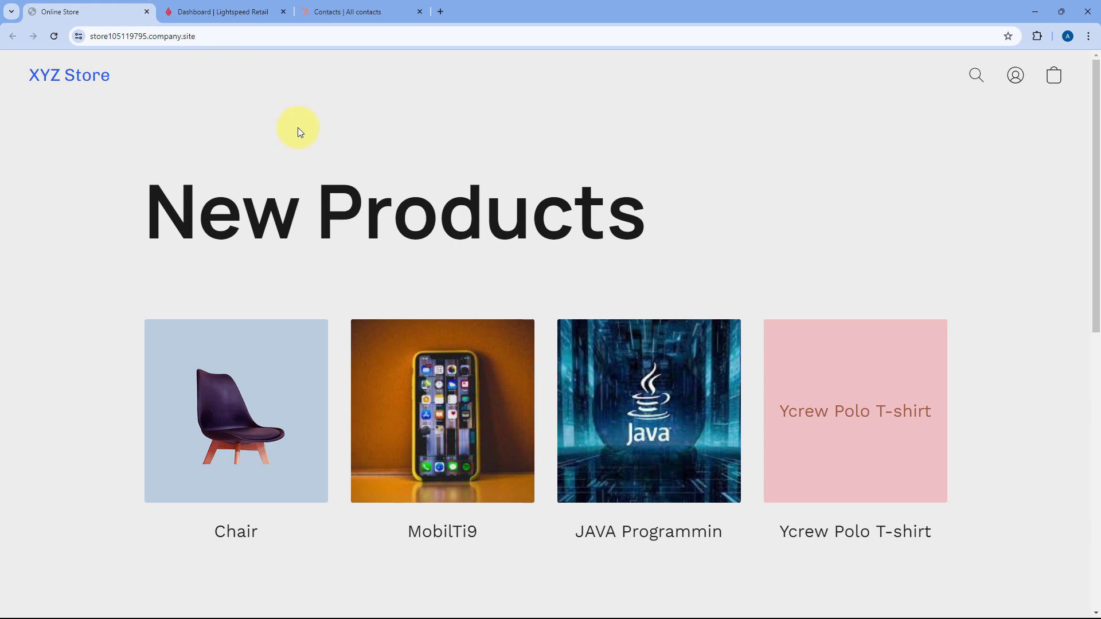
- Compare the Lightspeed dashboard with HubSpot, ending on the empty HubSpot All contacts view
click(241, 12)
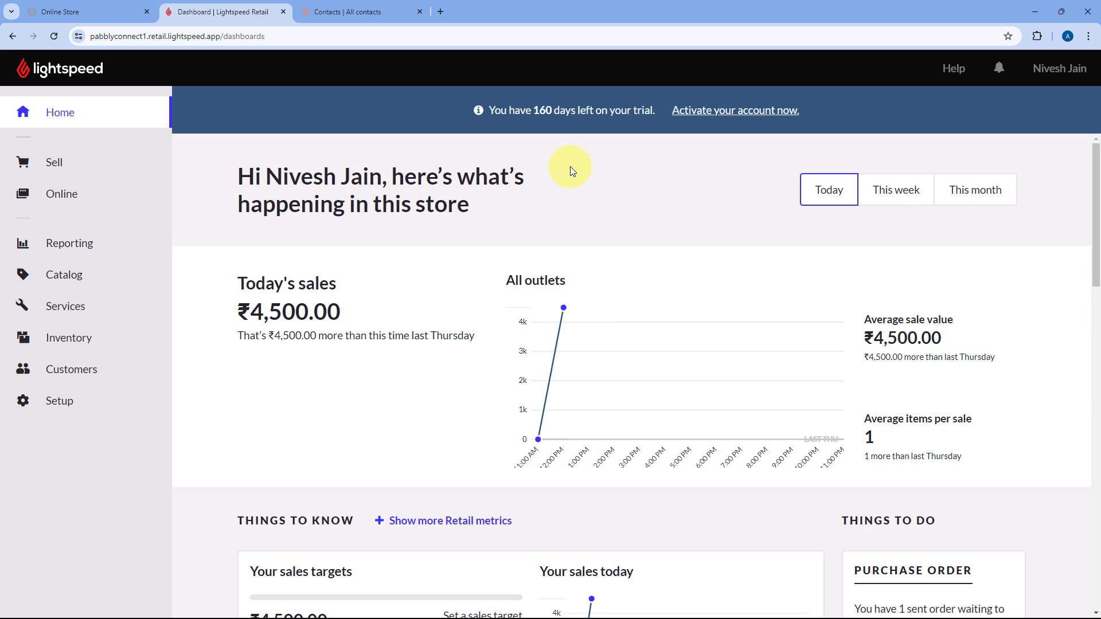
click(333, 10)
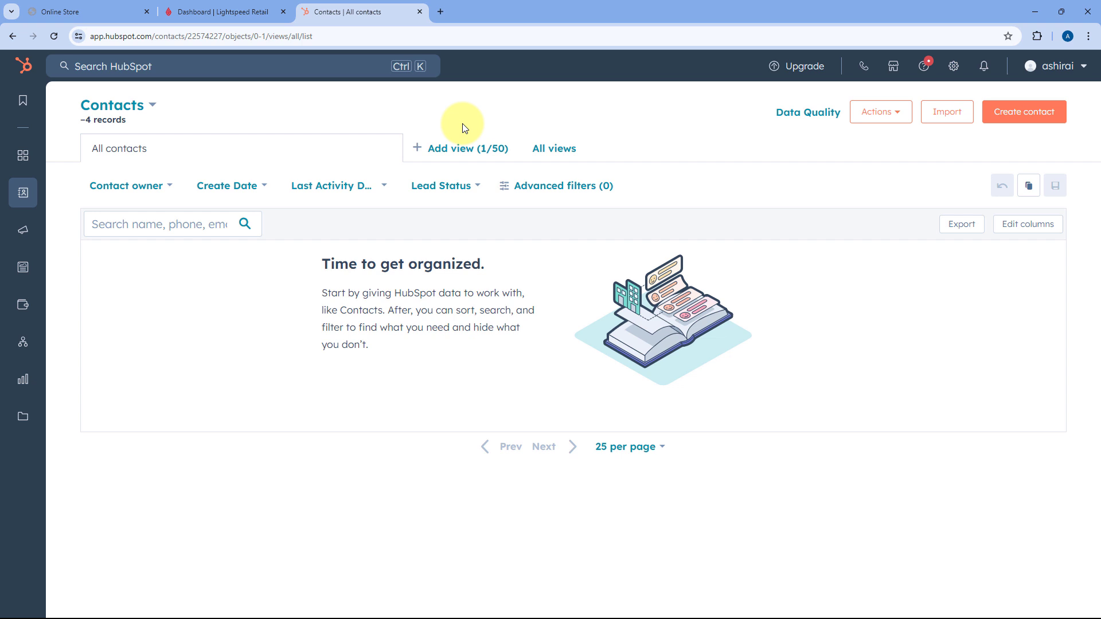
click(229, 12)
click(371, 3)
- Go to pabbly.com/connect in a new tab, sign in, and launch Pabbly Connect
key(ctrl+t)
text(pabb)
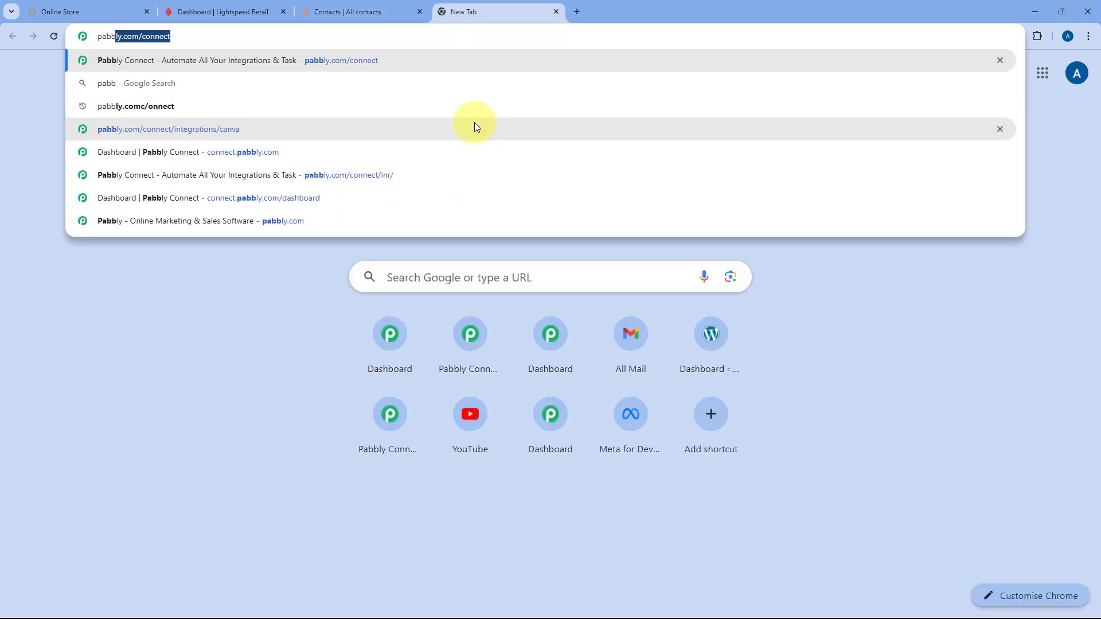
text(ly.com/conne)
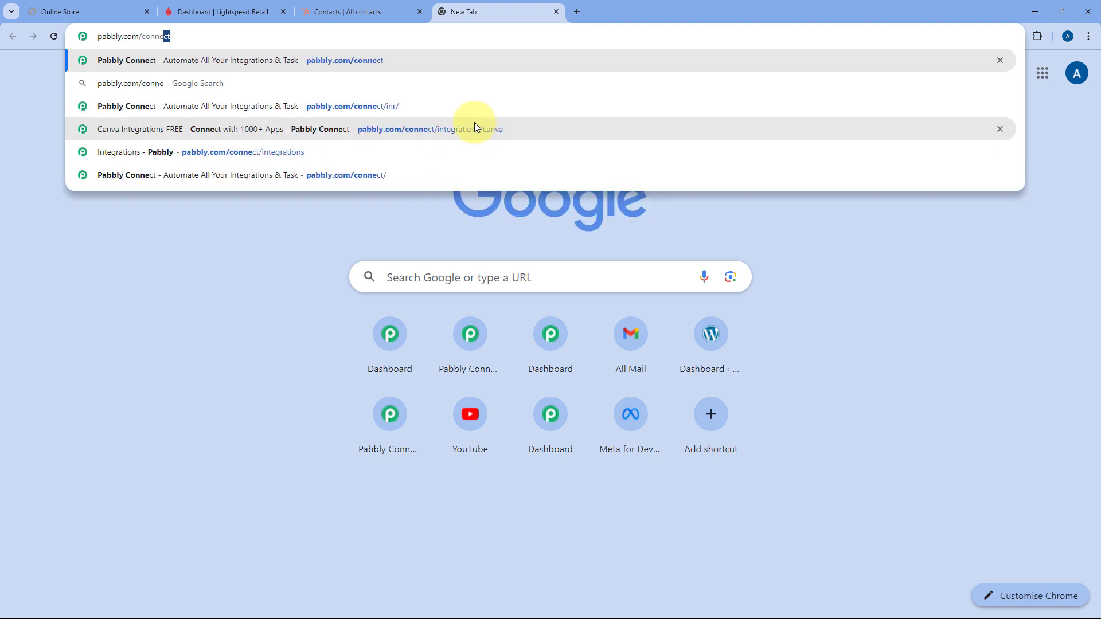
key(Return)
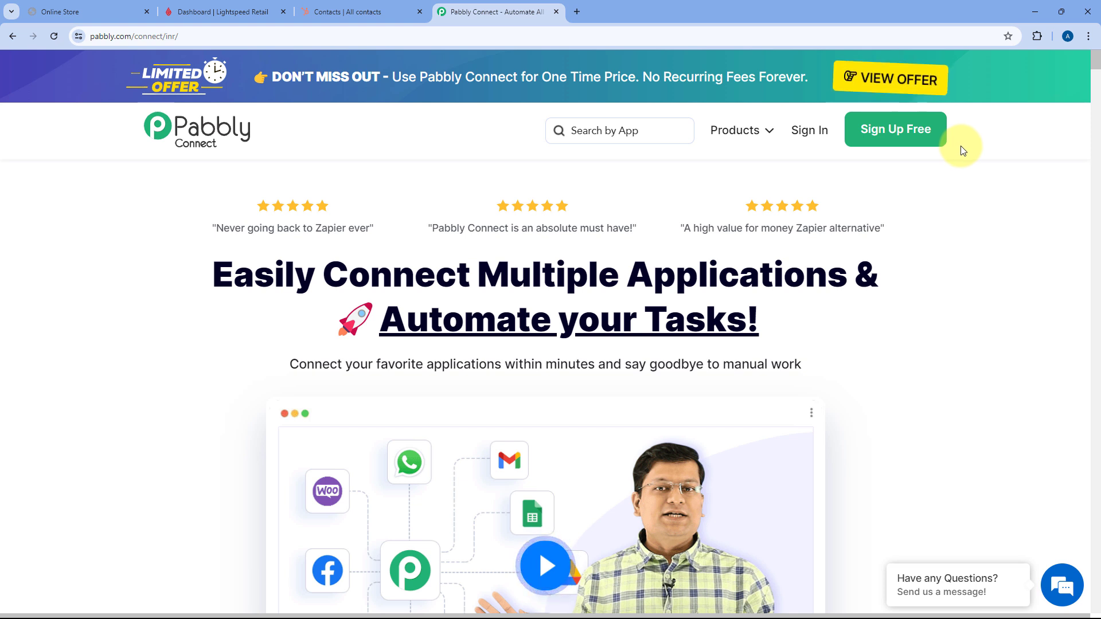
click(816, 134)
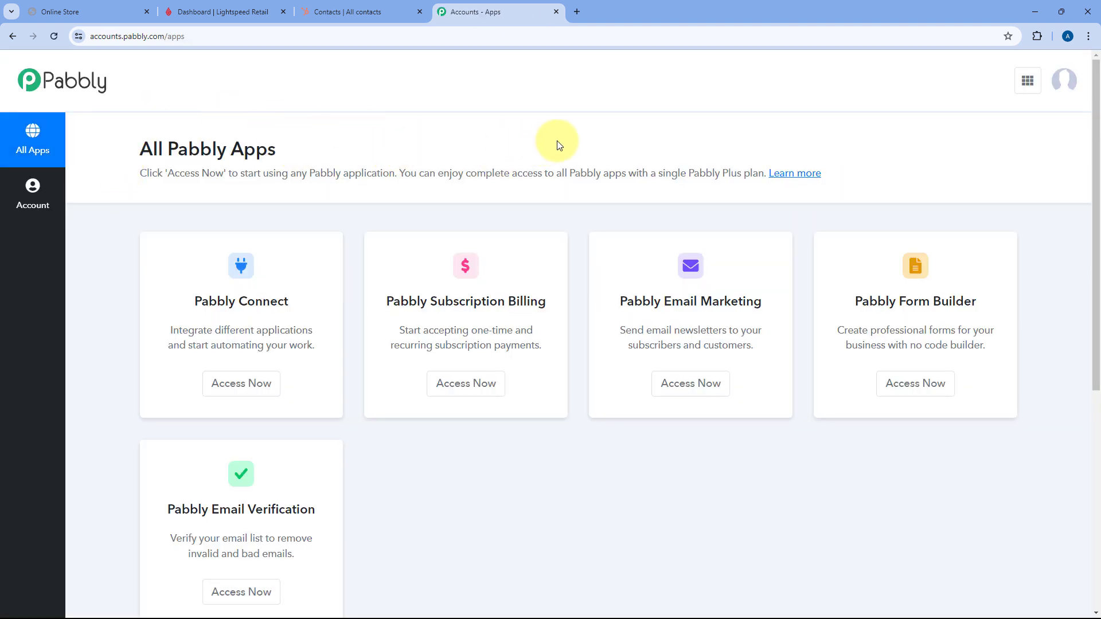
click(252, 389)
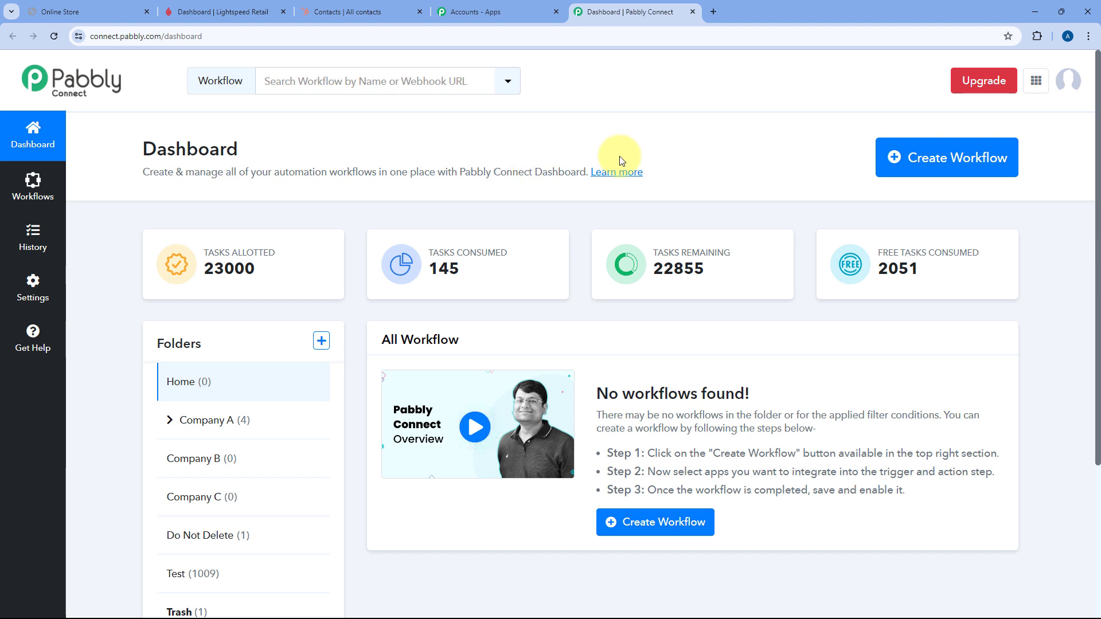
- Create a workflow named 'Lightspeed to HubSpot', keeping it in the Home folder
click(890, 167)
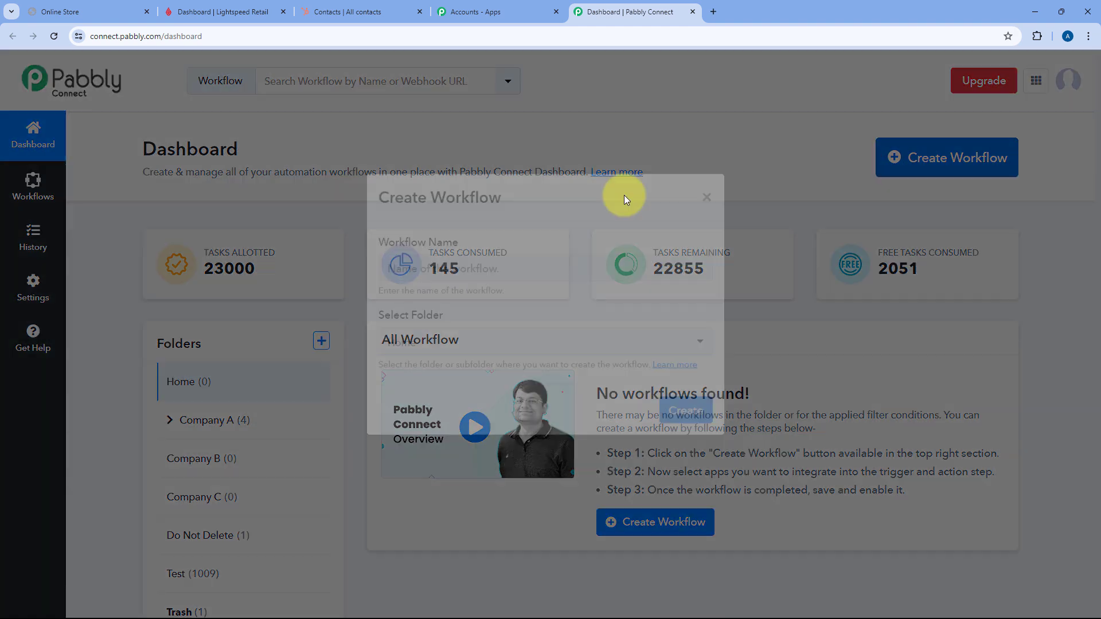
text(Light)
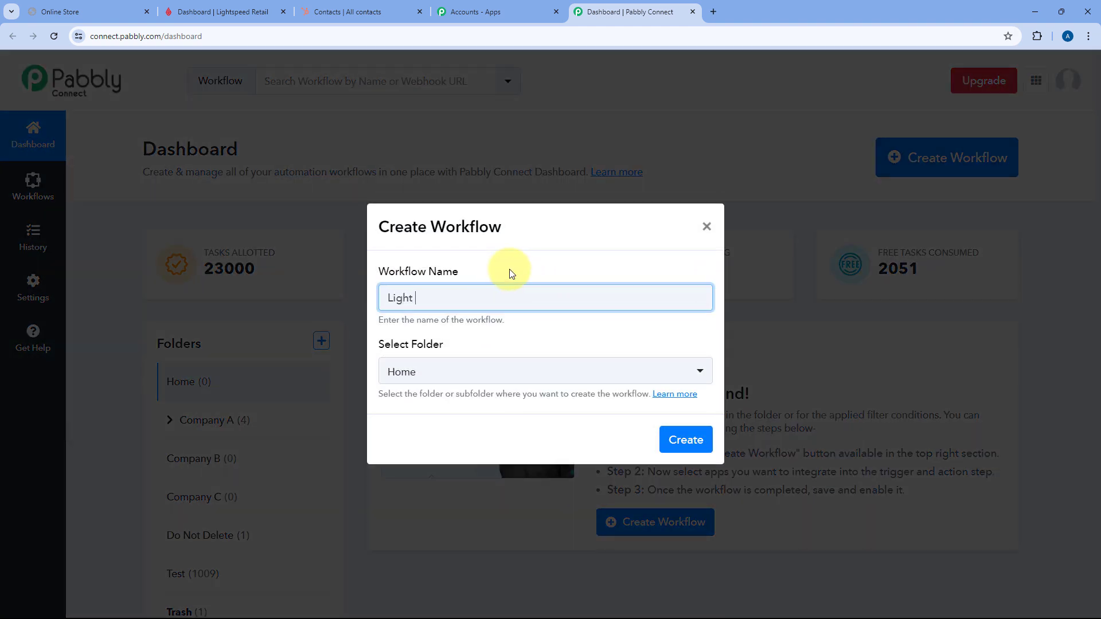
key(BackSpace)
text(speed to HubSpot)
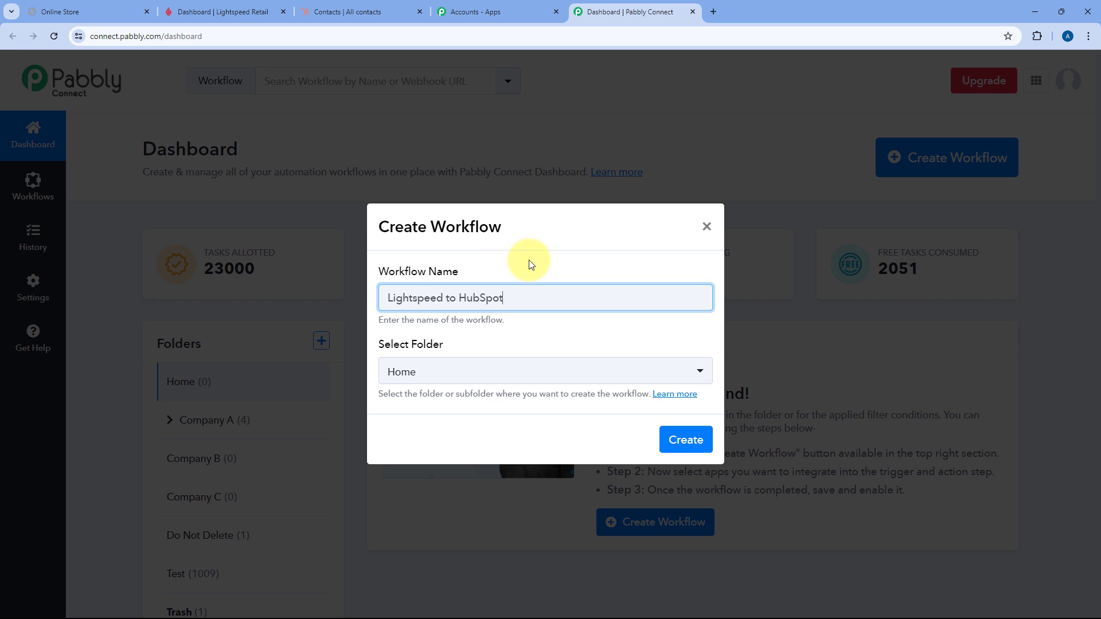
click(541, 377)
scroll(548, 312, down, 1)
scroll(565, 239, up, 1)
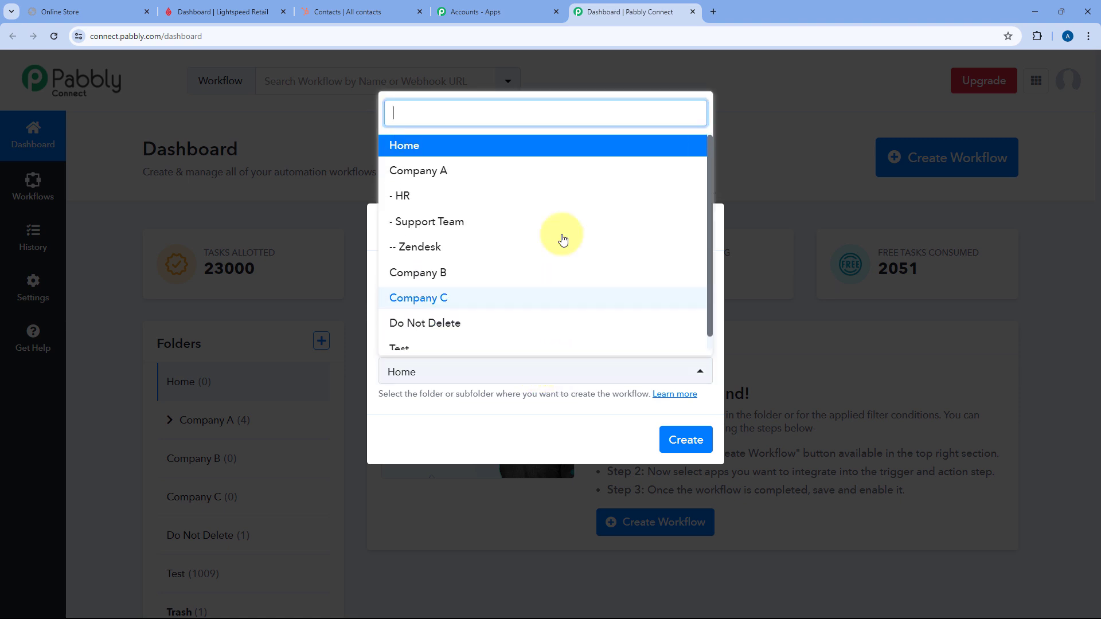
click(508, 147)
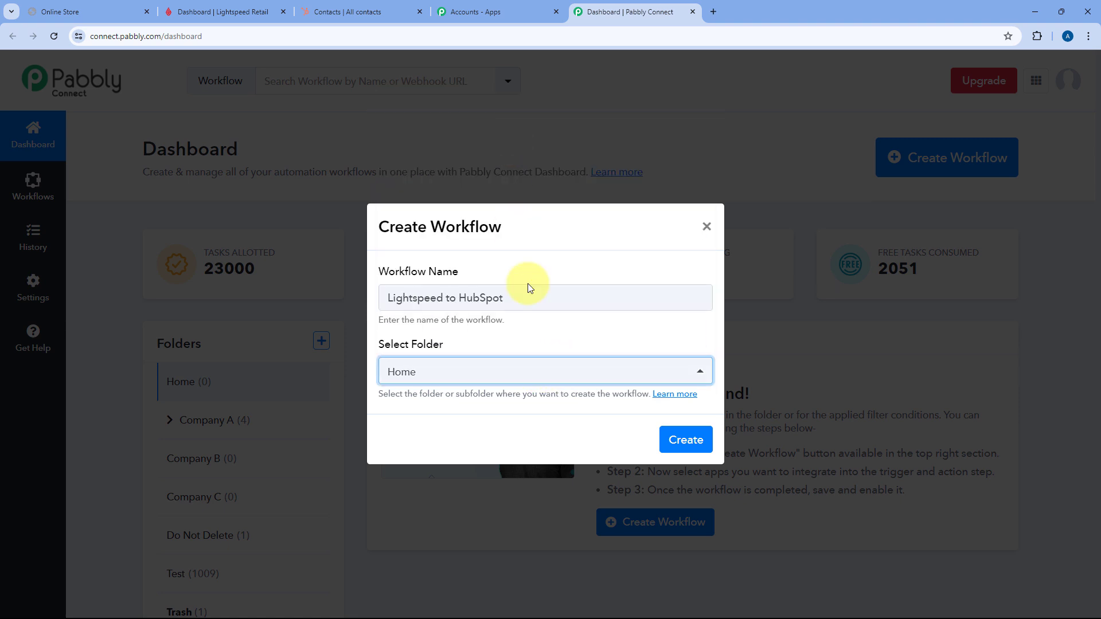
click(707, 438)
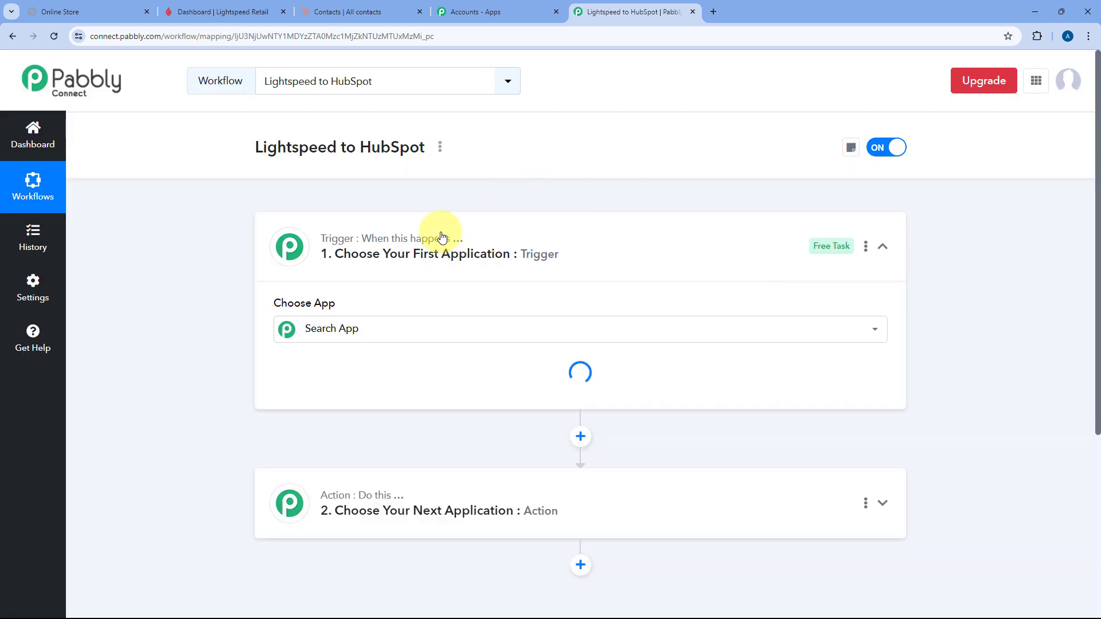
- Expand the workflow's trigger step, glancing back at the Lightspeed dashboard along the way
click(577, 229)
scroll(215, 244, down, 1)
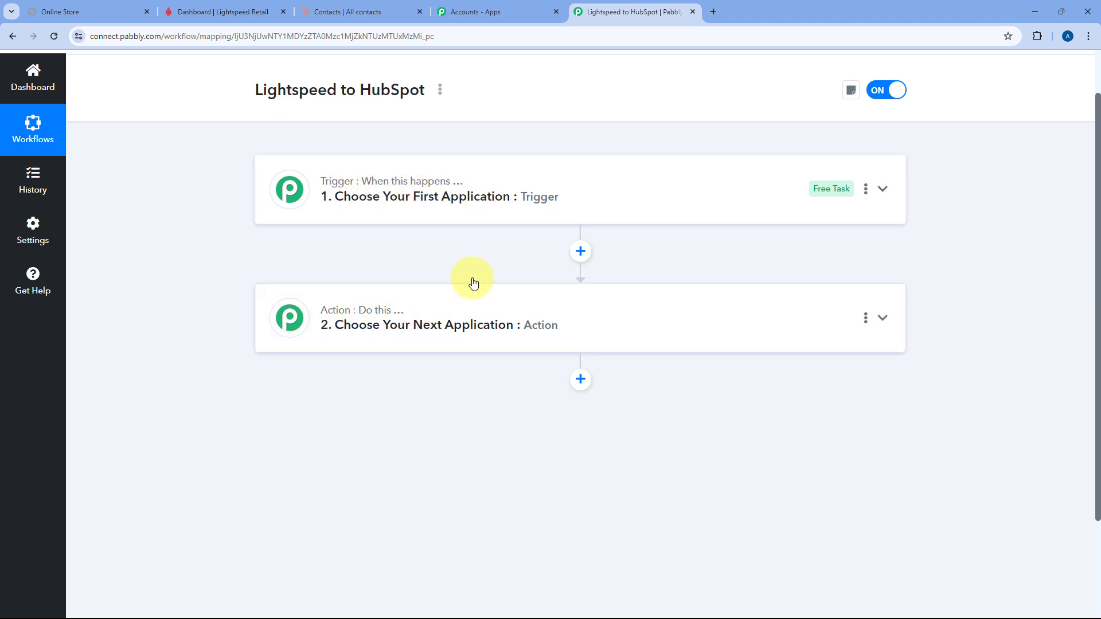
click(533, 183)
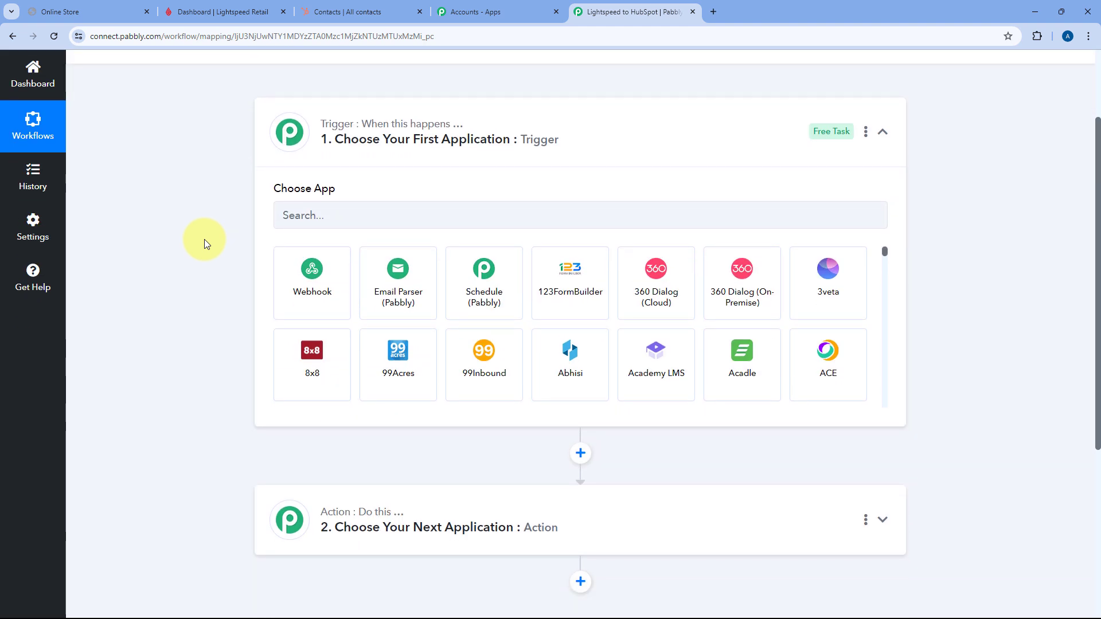
click(240, 14)
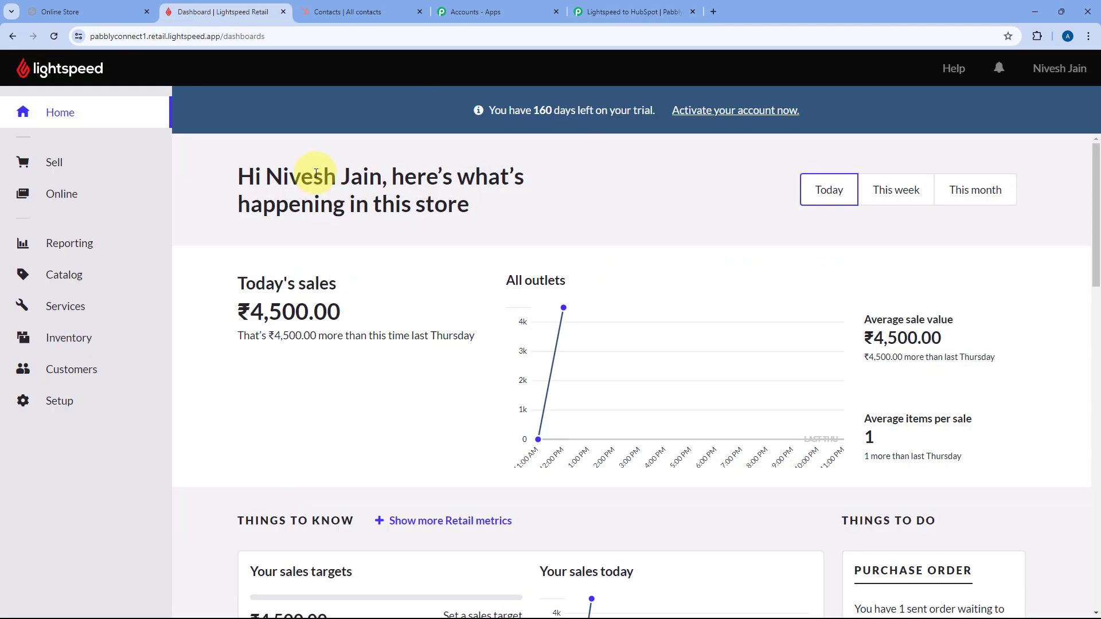
click(661, 7)
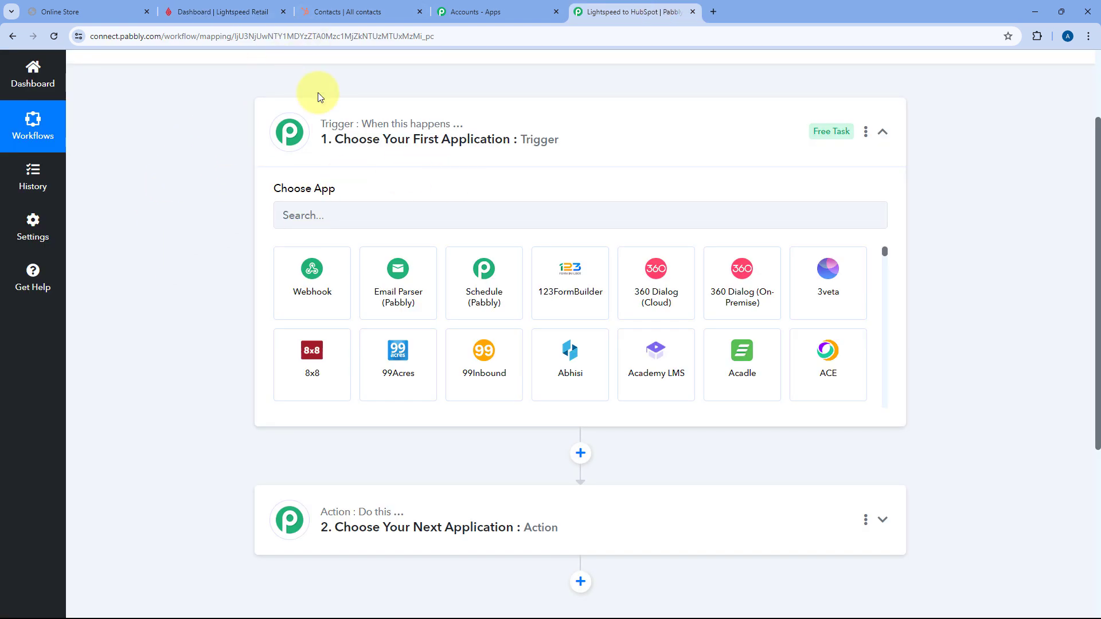
click(215, 15)
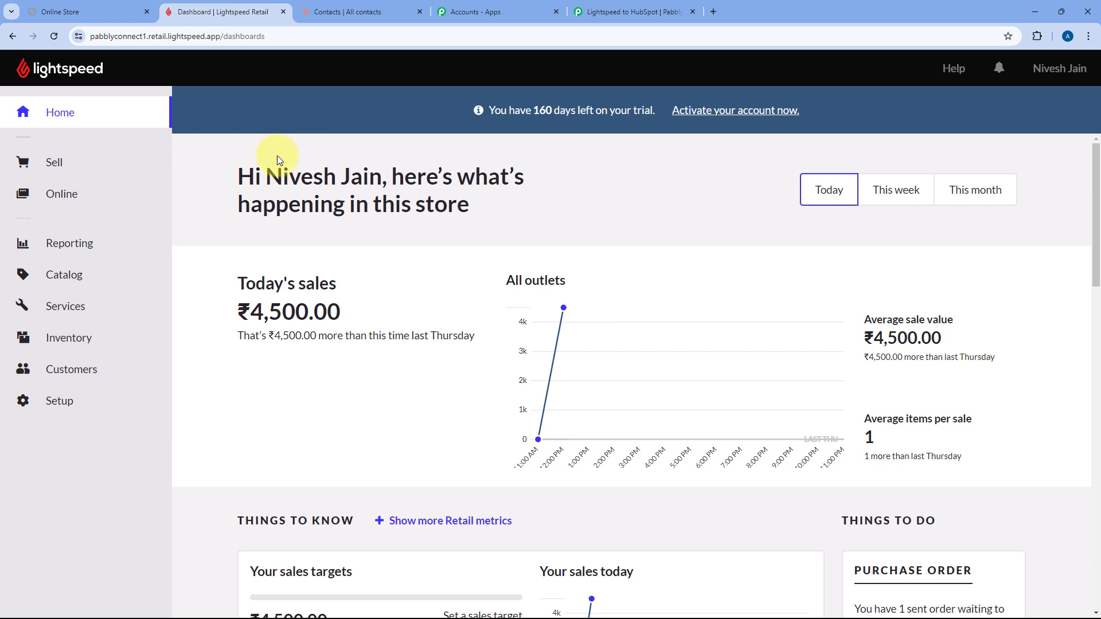
click(619, 8)
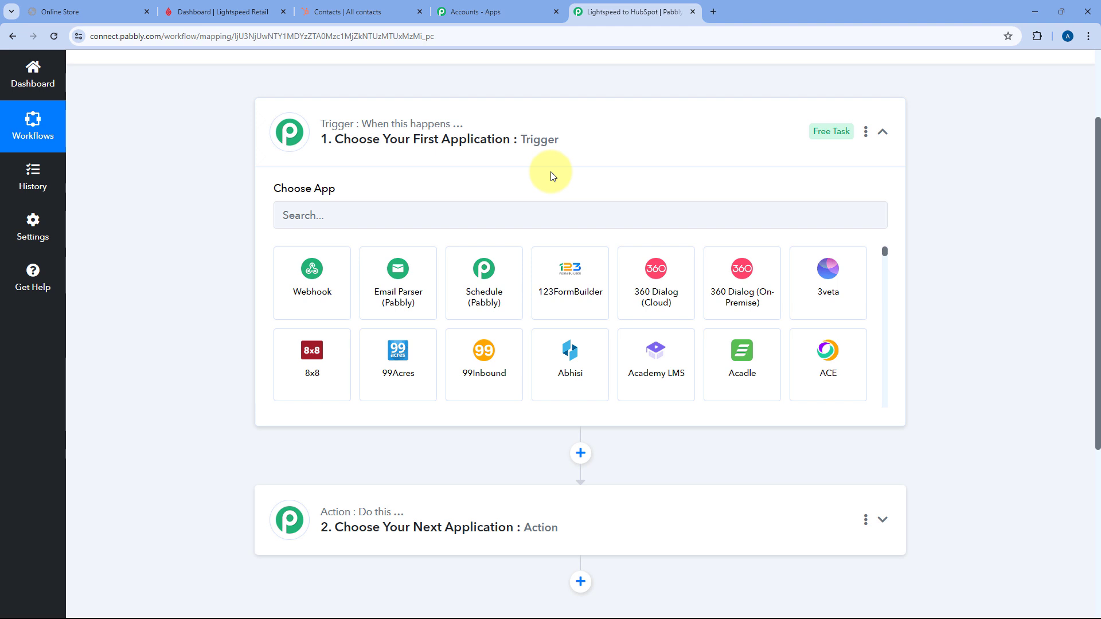
scroll(553, 176, down, 3)
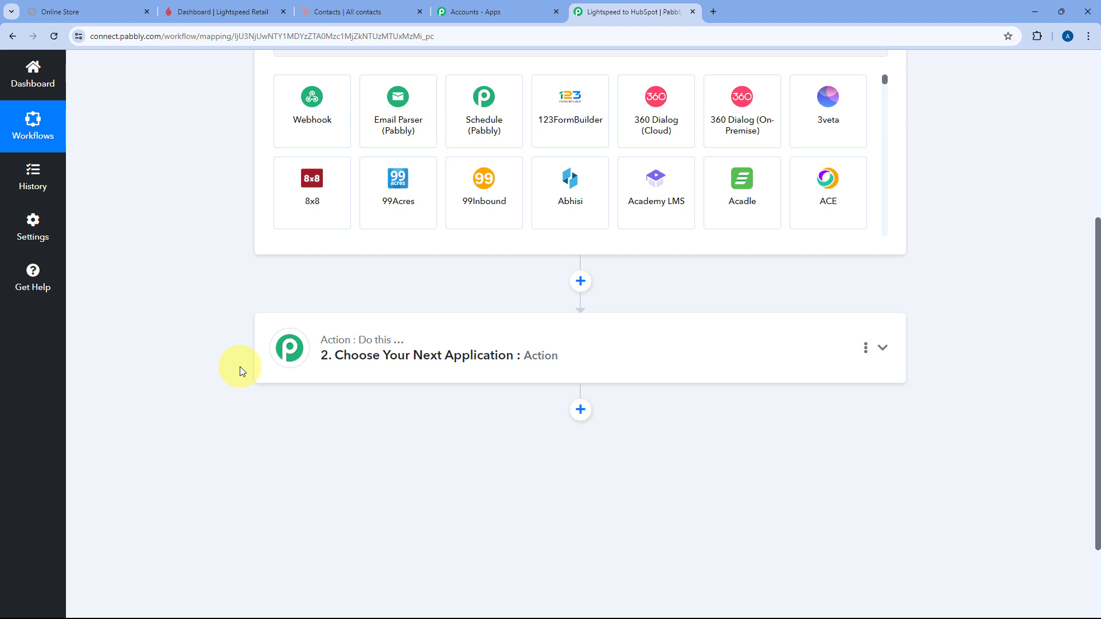
scroll(321, 287, up, 3)
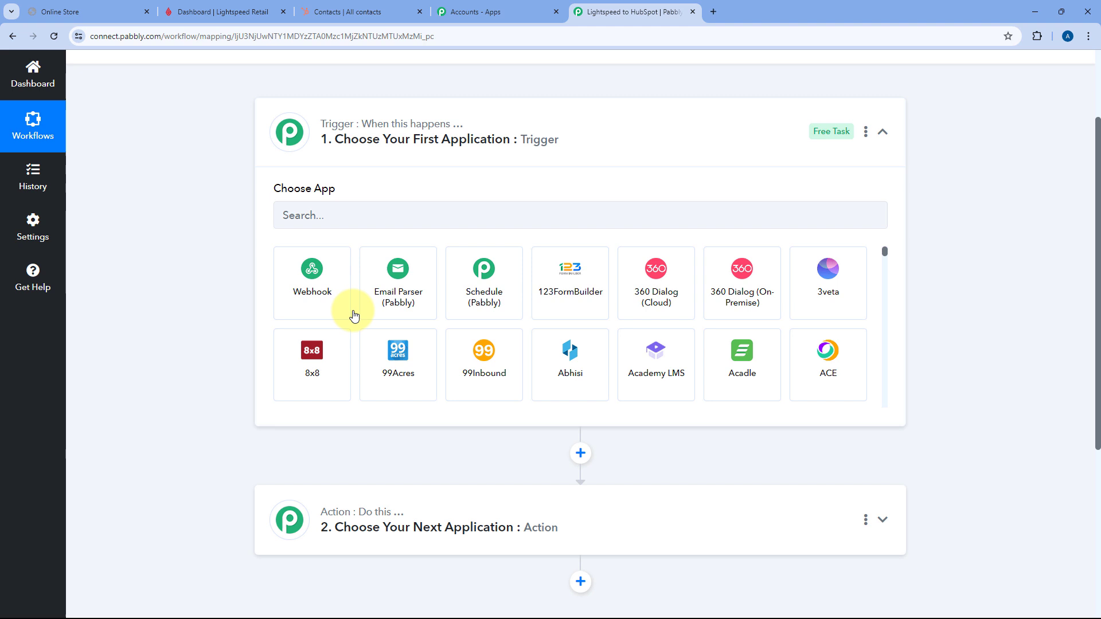
- Set the trigger app to Lightspeed with the Sale Update event, then choose Connect
click(350, 216)
text(Ligh)
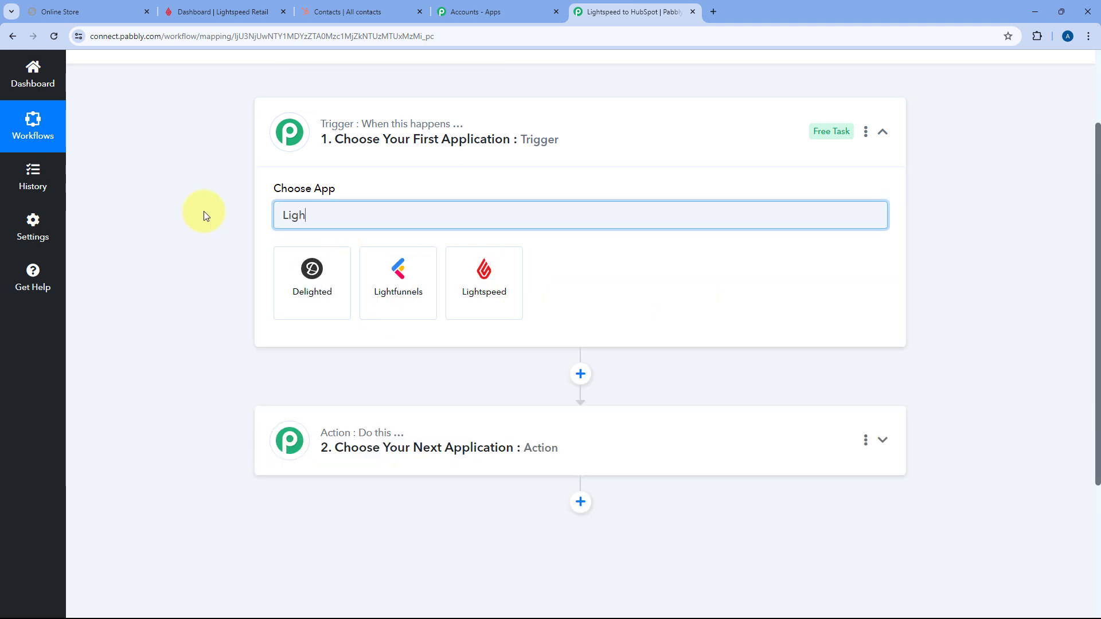
click(467, 272)
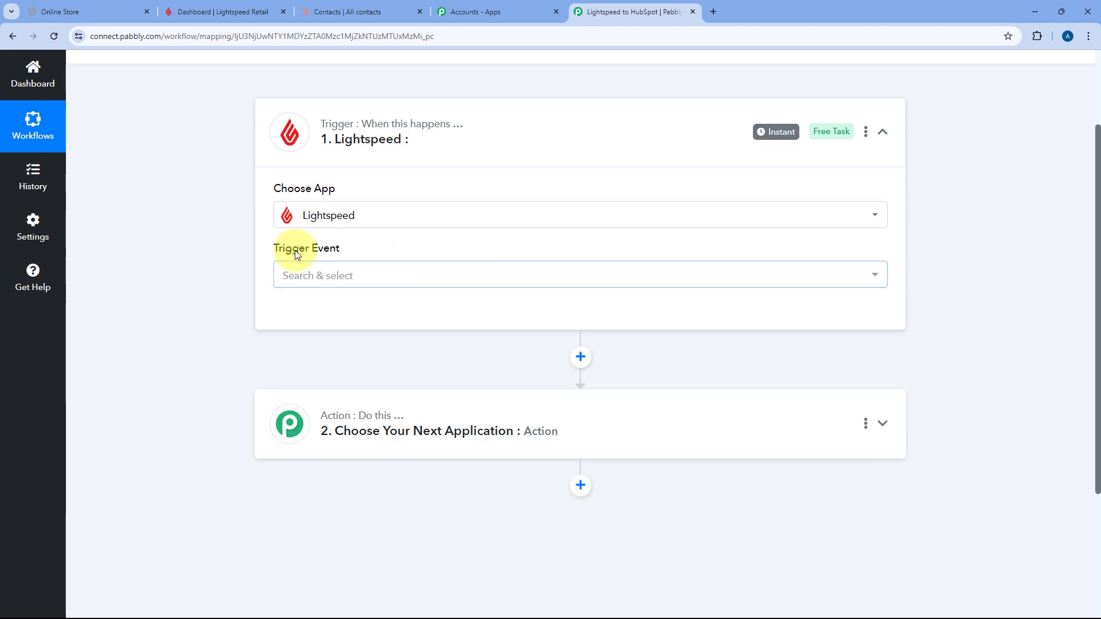
click(394, 275)
scroll(266, 309, down, 2)
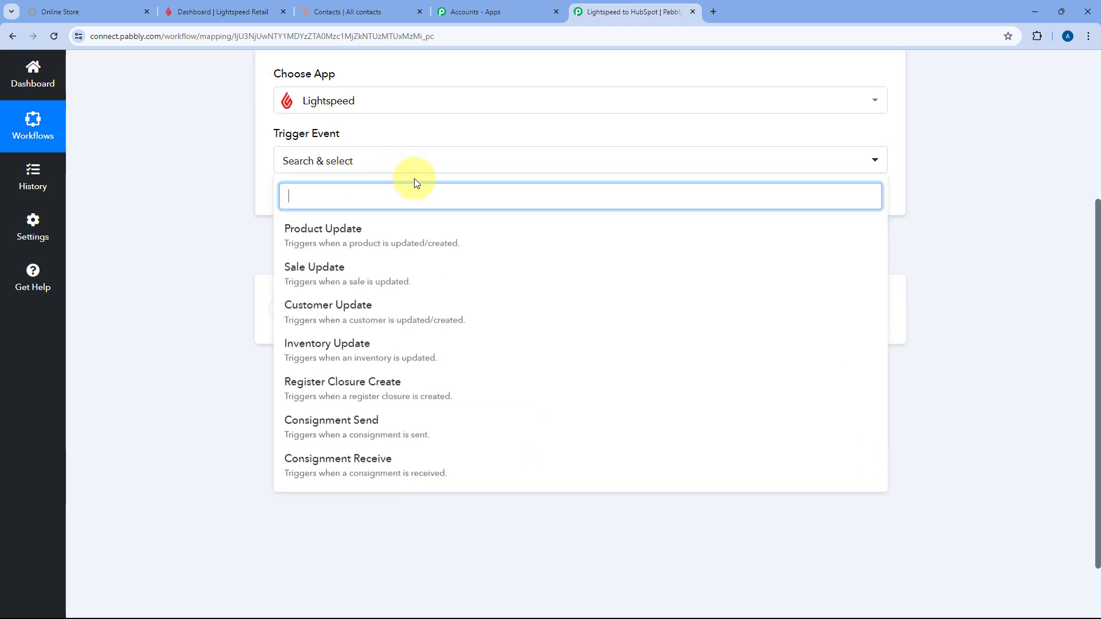
click(304, 284)
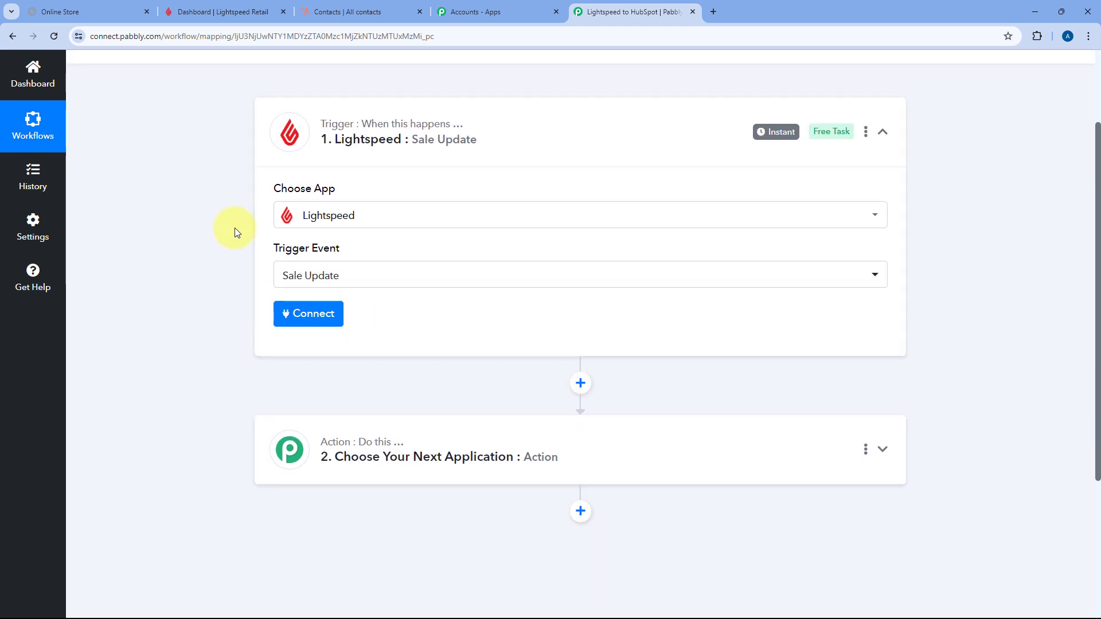
click(315, 320)
- Add a new Lightspeed connection and copy the store's domain prefix from the Lightspeed page address
click(509, 199)
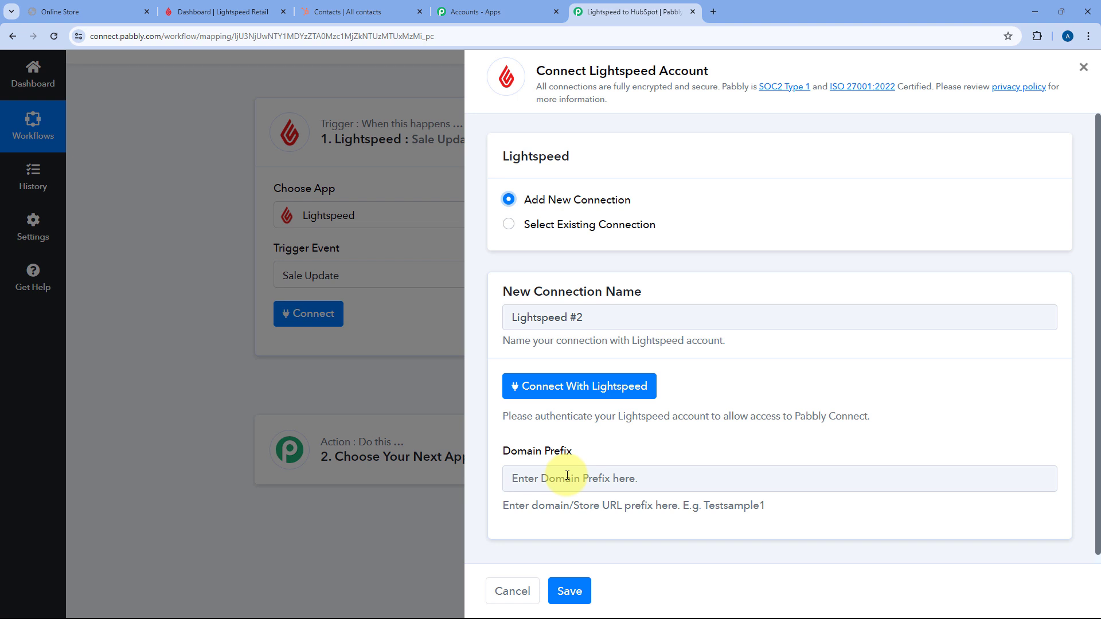
click(221, 11)
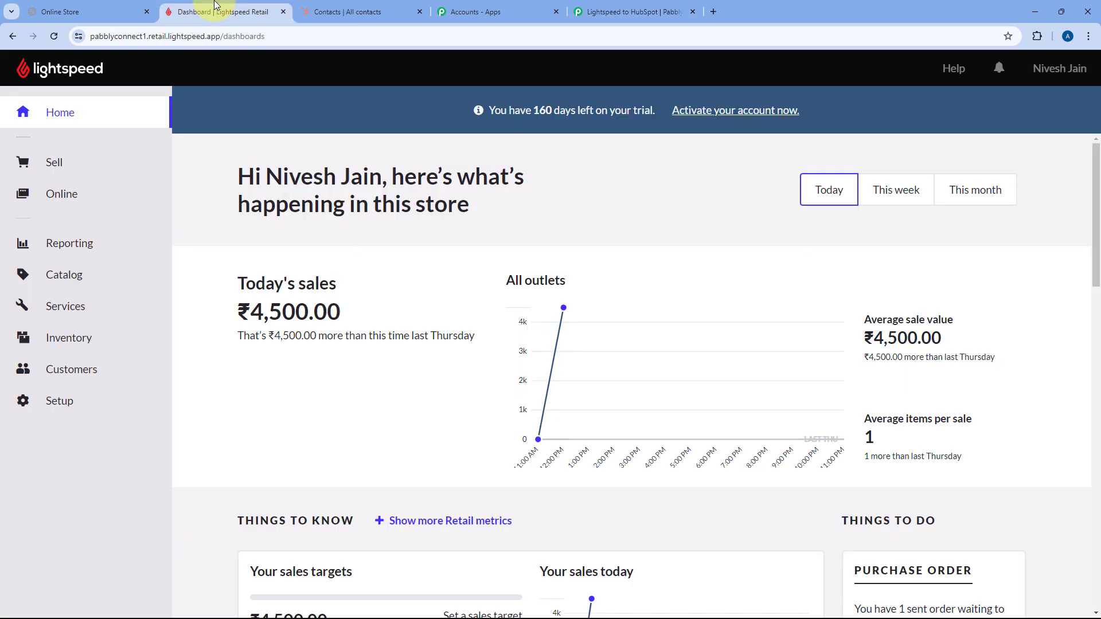
click(124, 36)
double_click(159, 36)
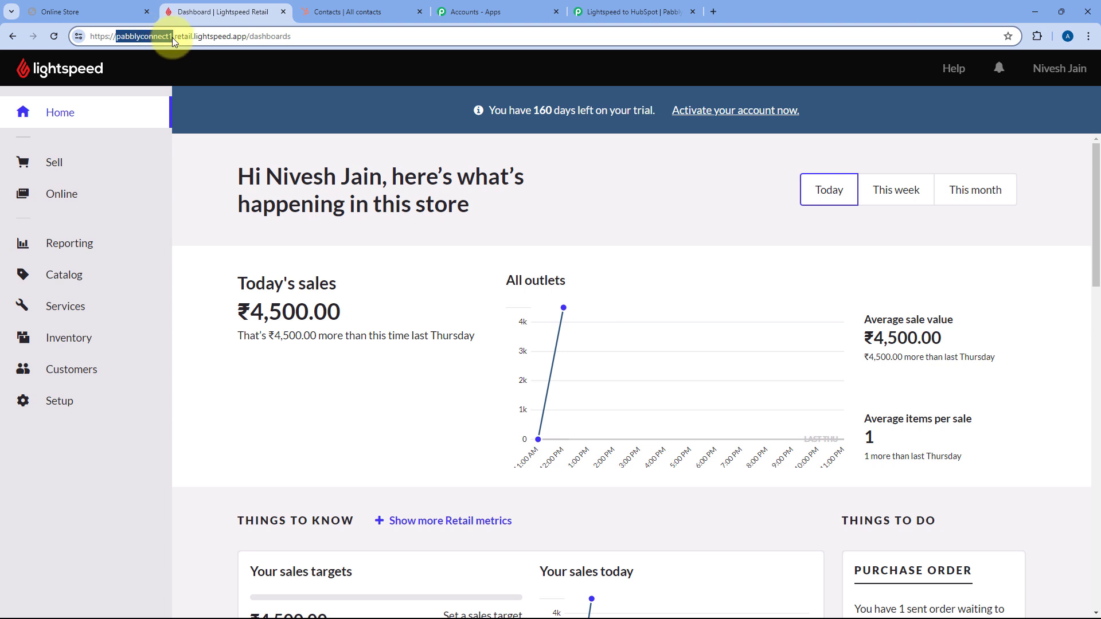
right_click(140, 35)
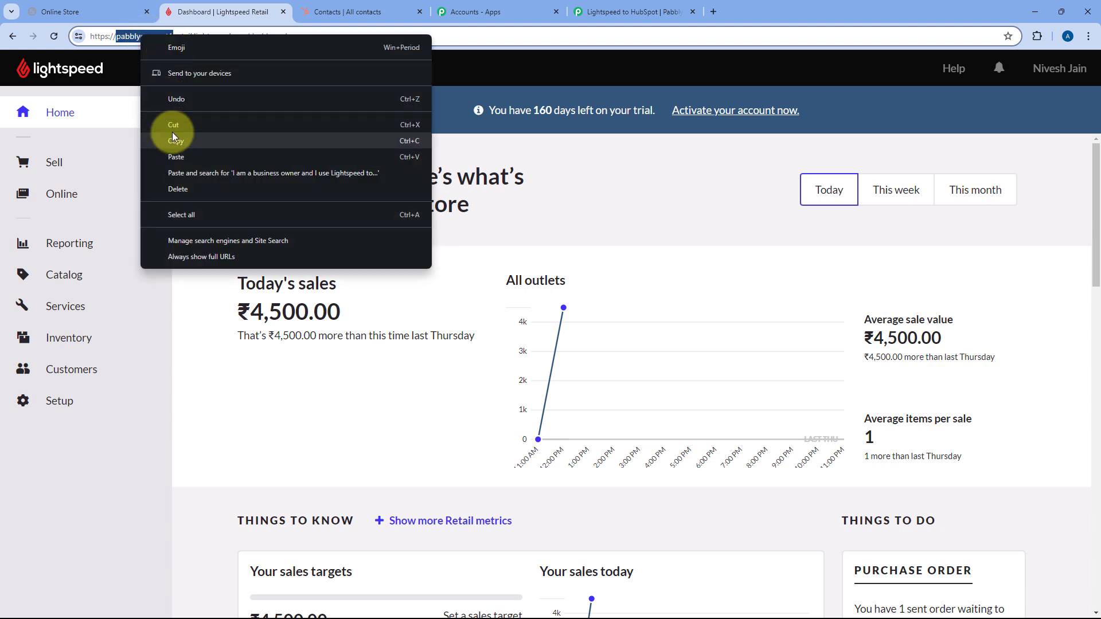
click(172, 131)
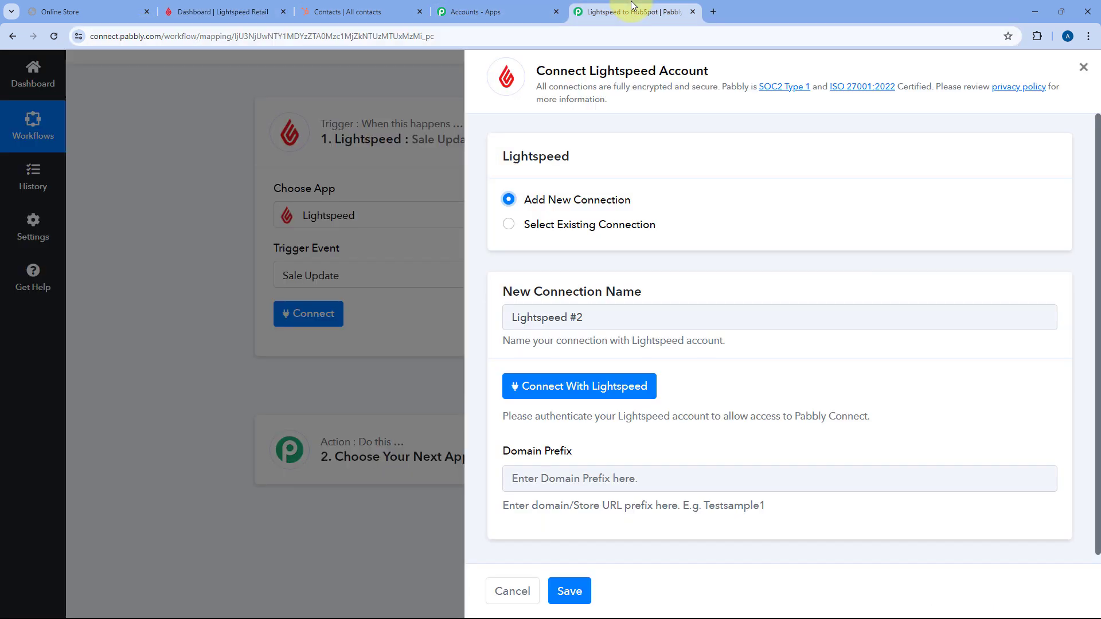
- Paste the prefix into Domain Prefix and approve Lightspeed access for the pabblyconnect1 store
click(631, 11)
right_click(539, 485)
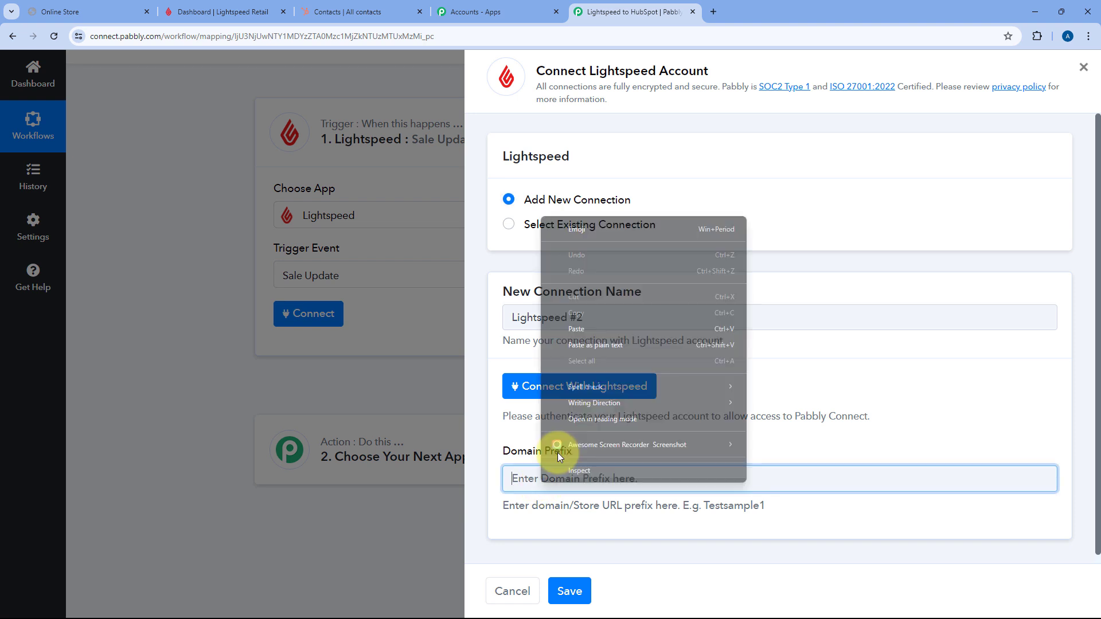
click(568, 322)
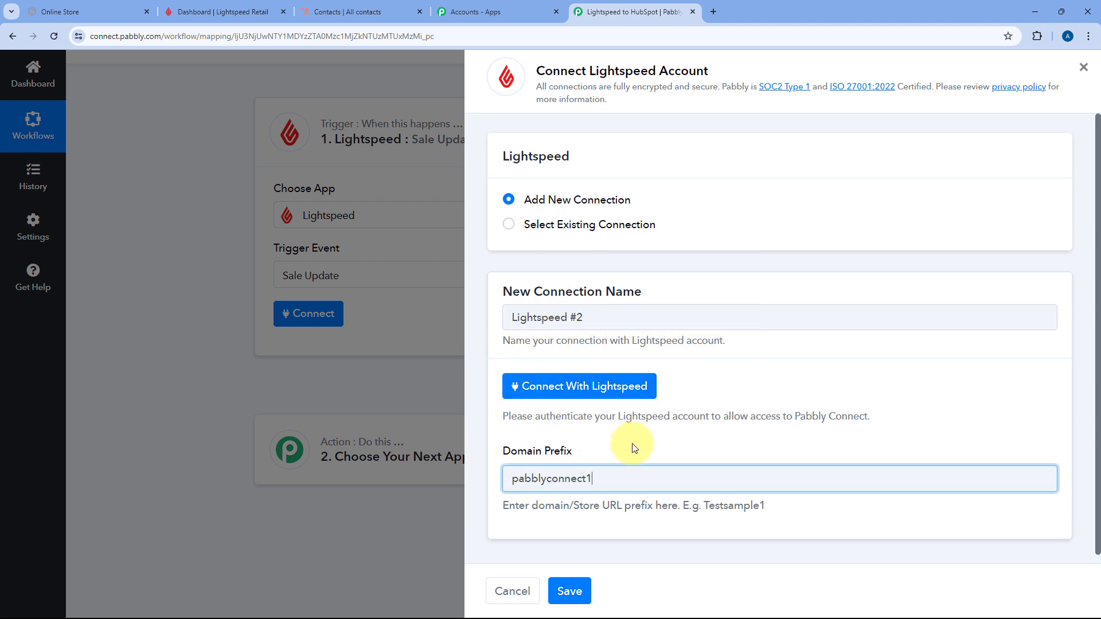
click(567, 390)
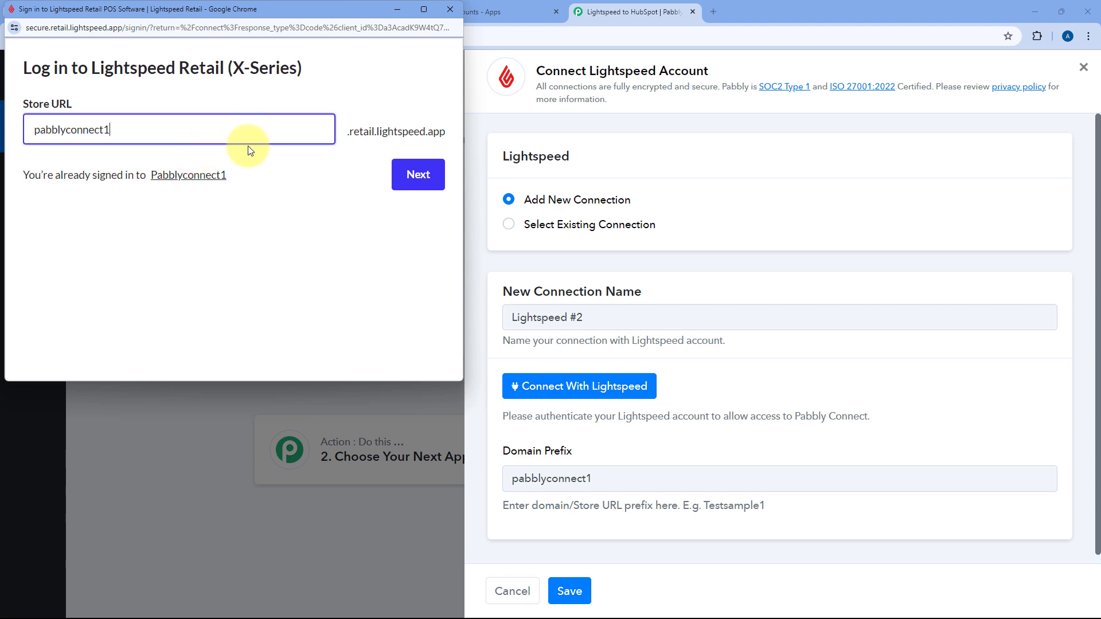
click(409, 172)
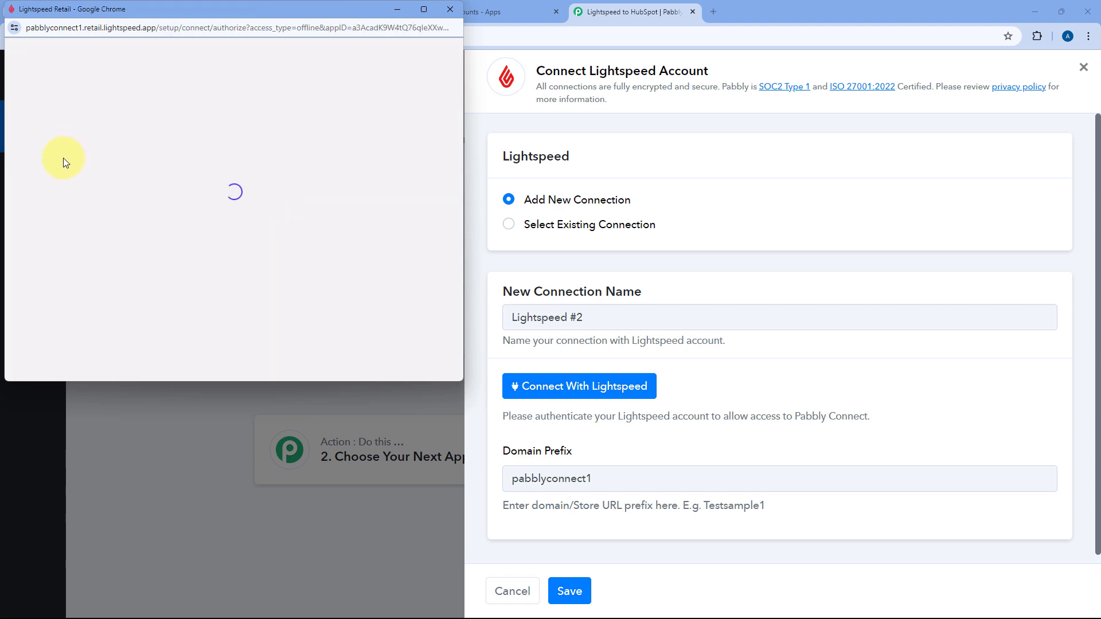
scroll(303, 210, down, 1)
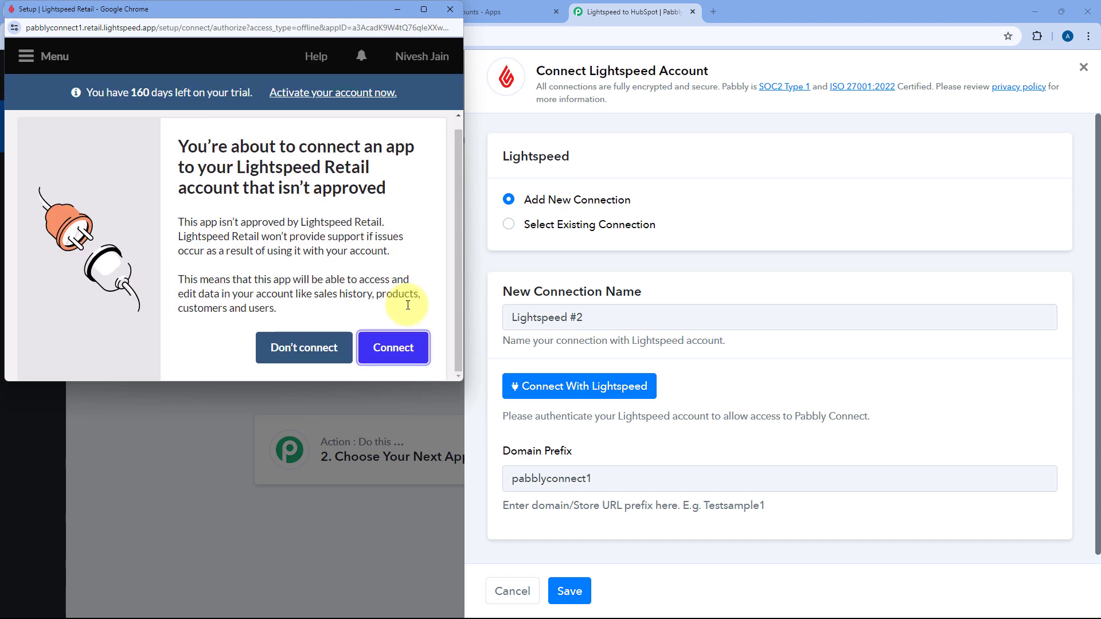
click(394, 349)
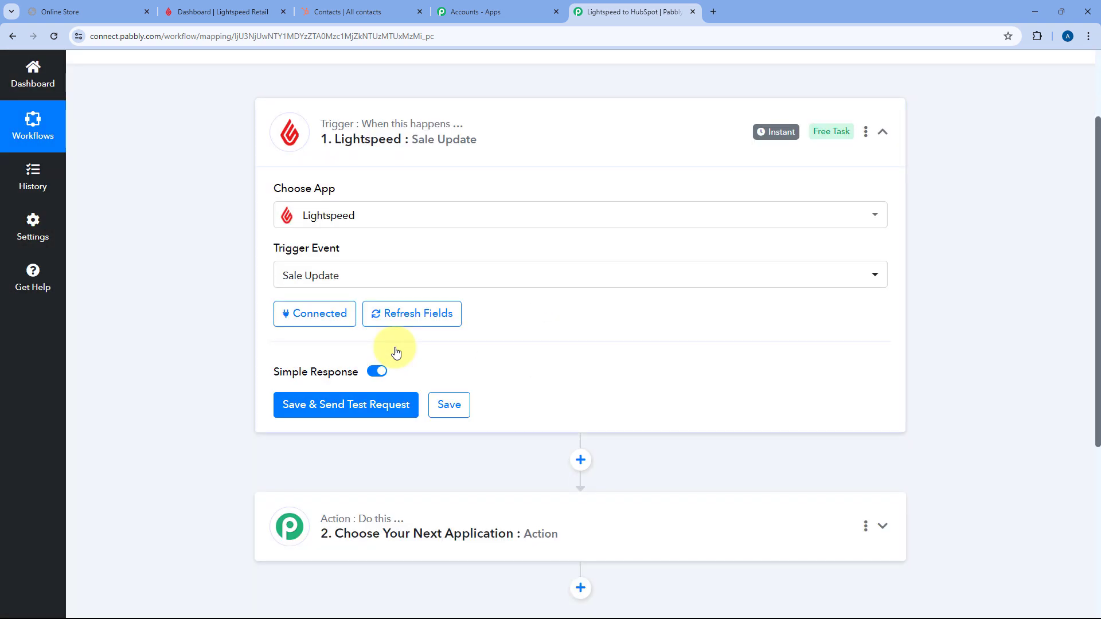
- Save the Sale Update trigger with Save & Send Test Request
scroll(391, 354, down, 1)
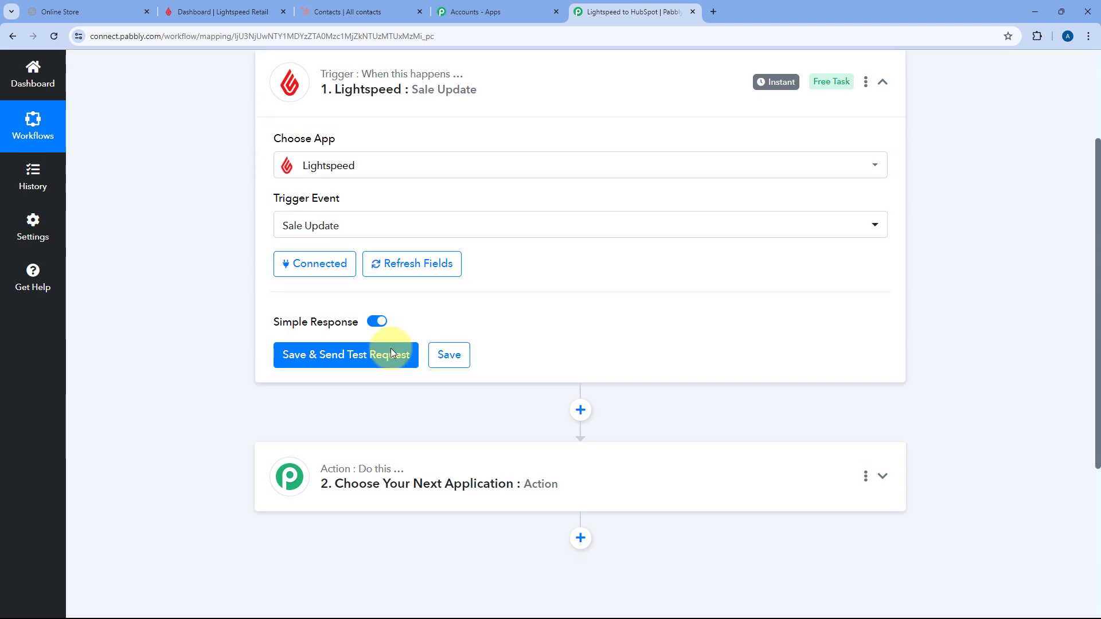
click(338, 354)
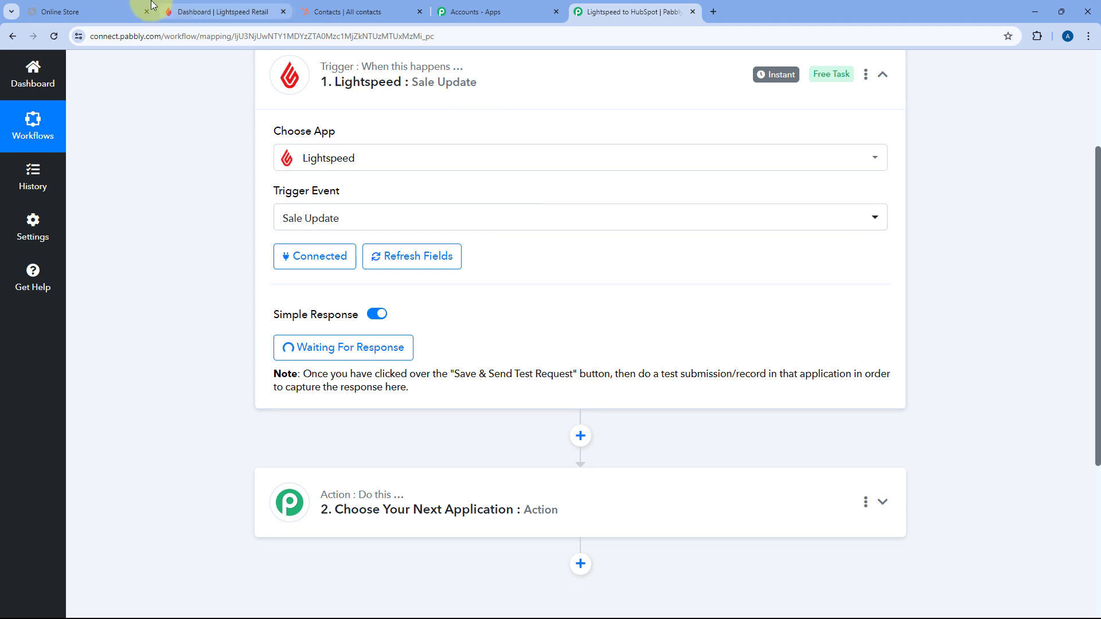
- Add one Chair to the bag in the online store and go to checkout
click(127, 7)
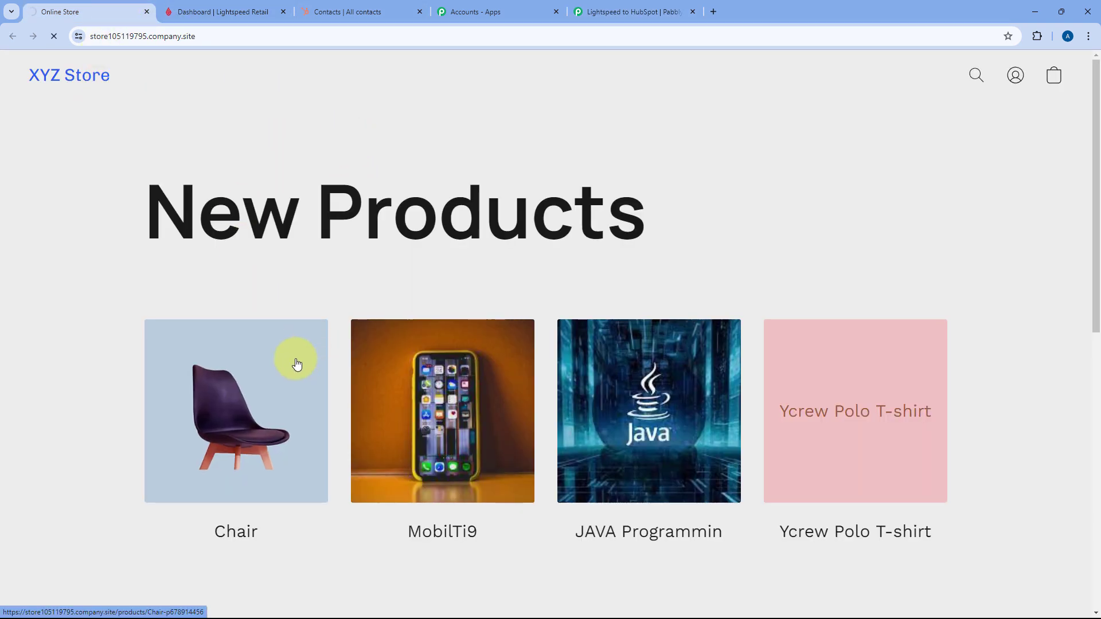
click(296, 364)
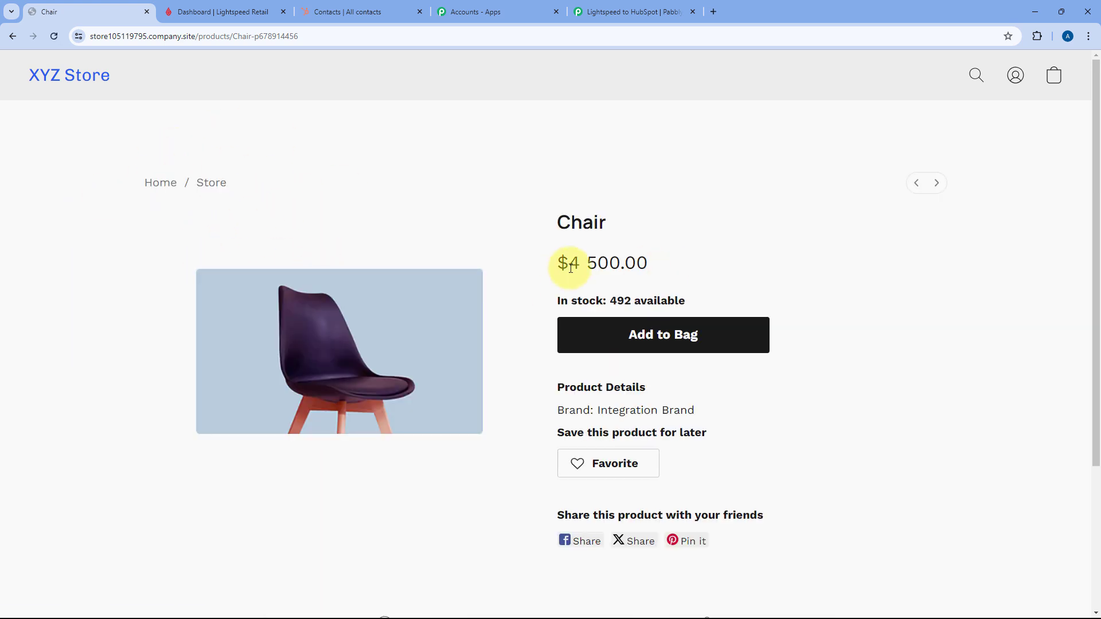
click(690, 343)
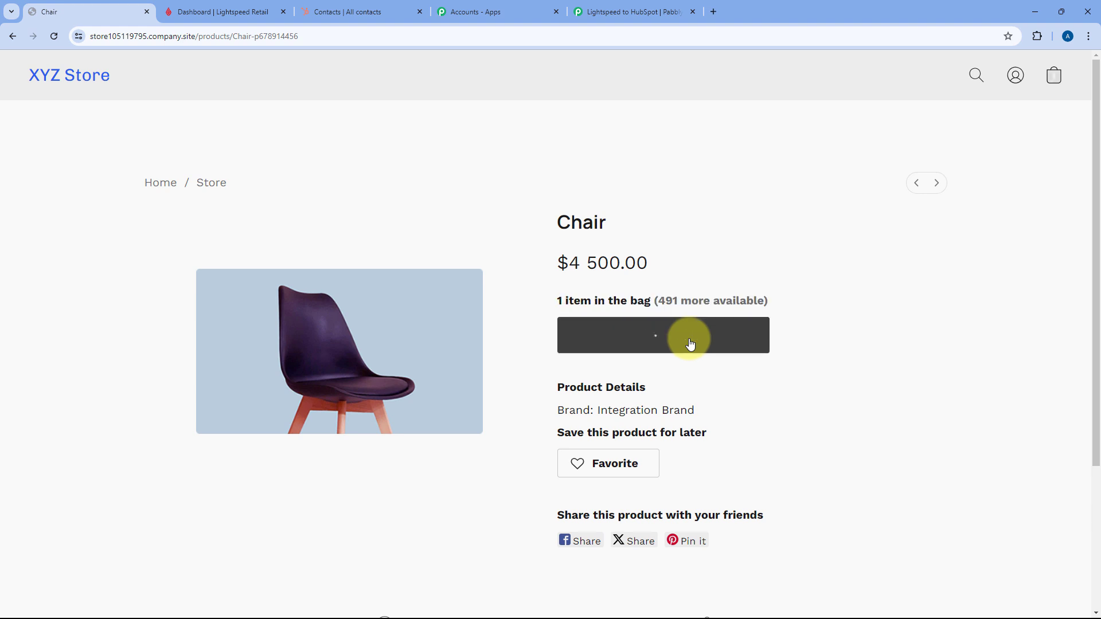
click(665, 378)
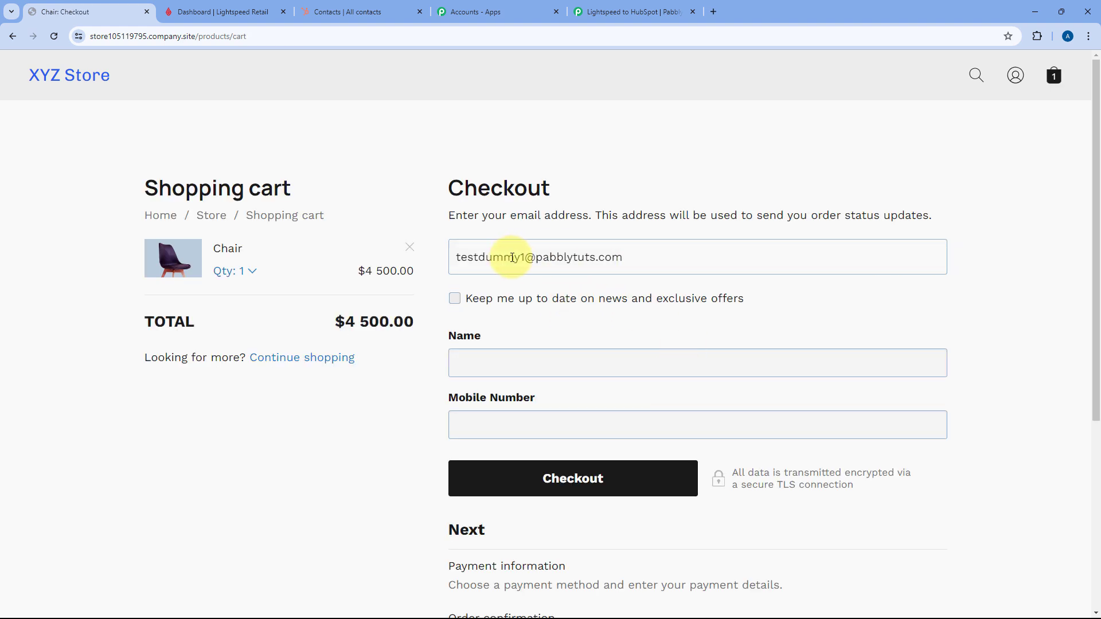
- Fill in the buyer's name and mobile number, then place the cash order
click(519, 364)
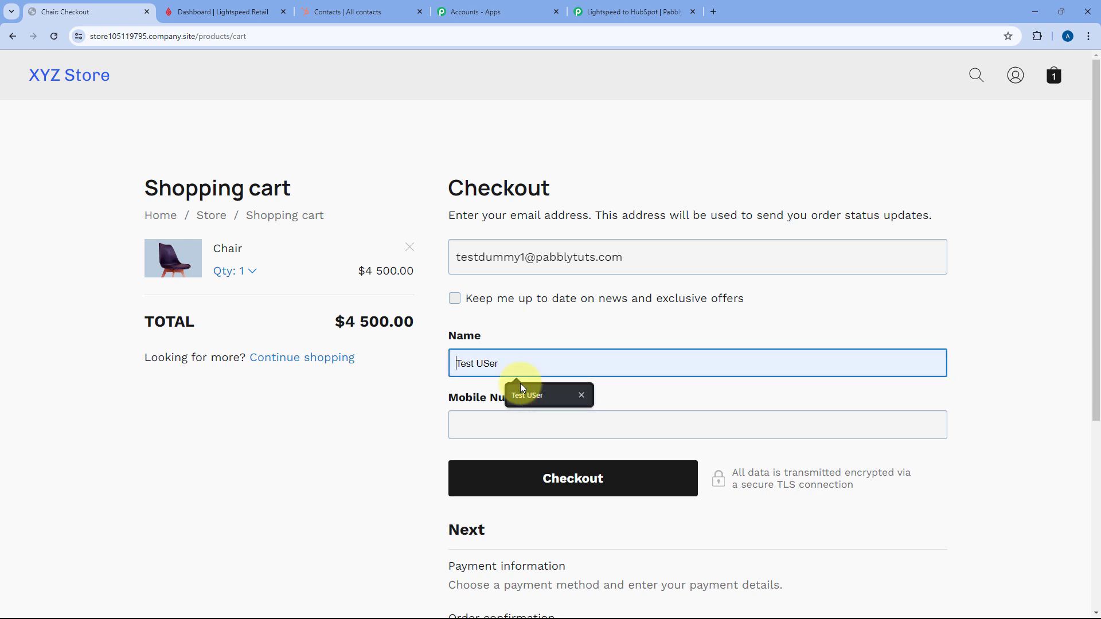
click(523, 385)
click(497, 363)
key(BackSpace)
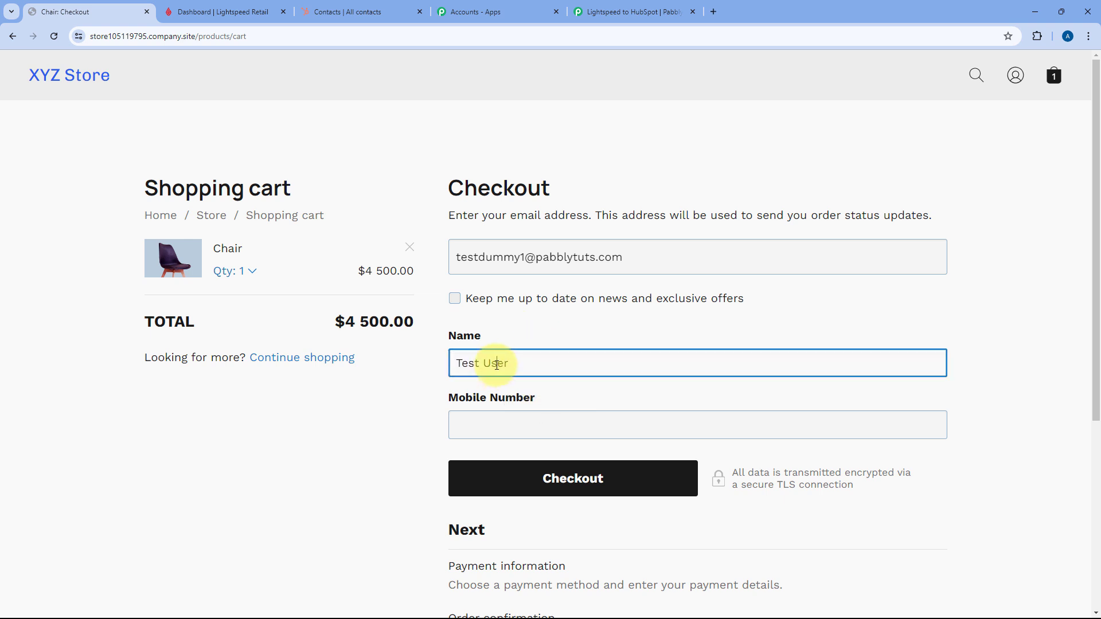
click(514, 433)
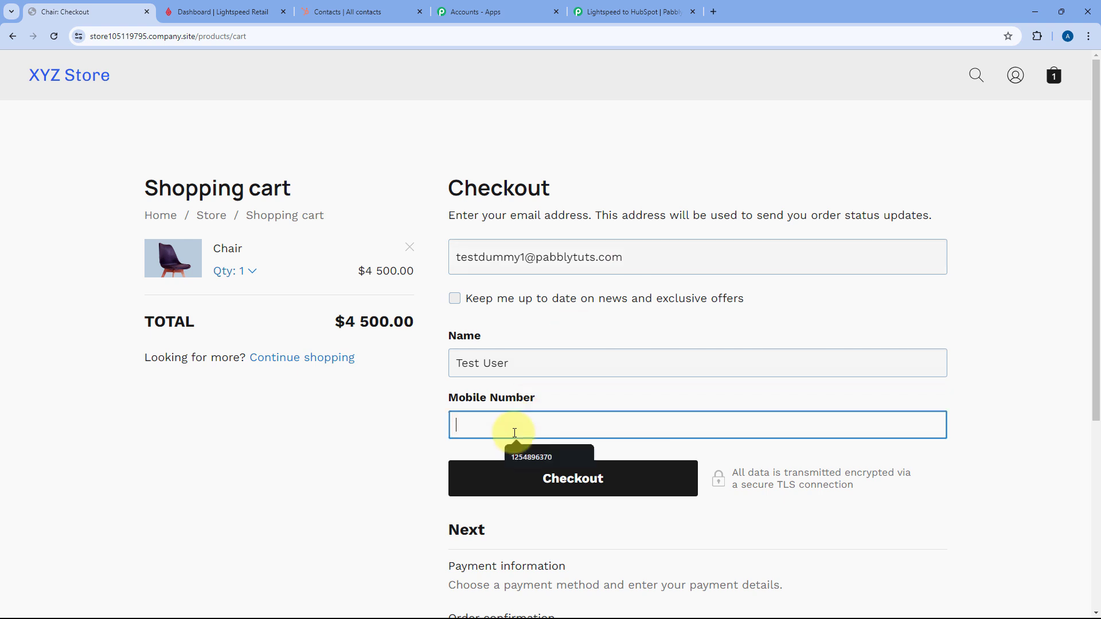
text(1234567890)
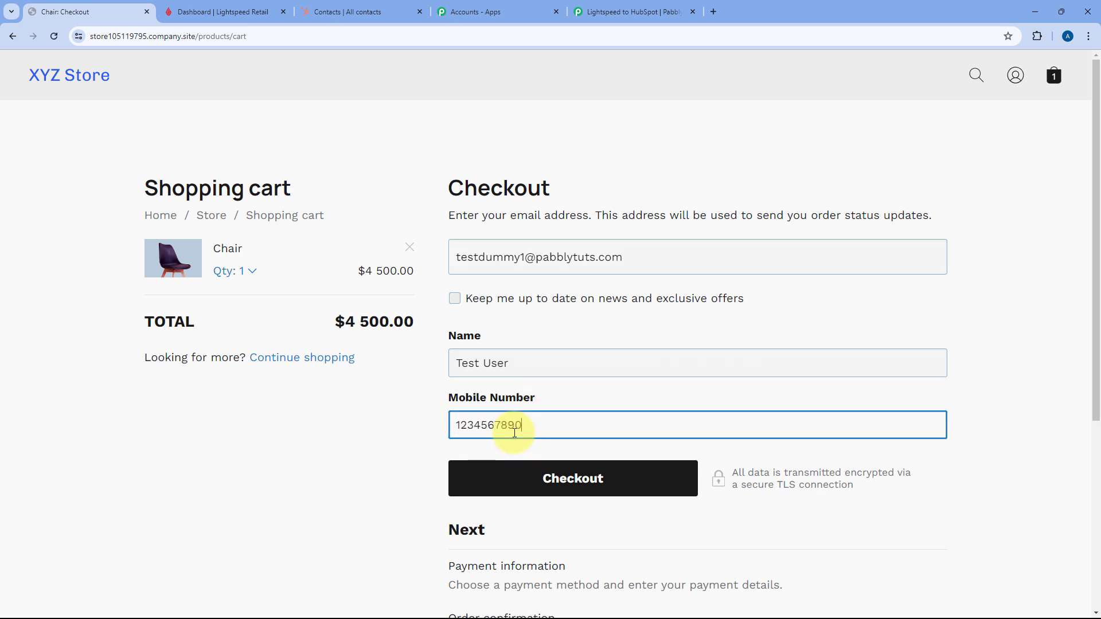
click(348, 392)
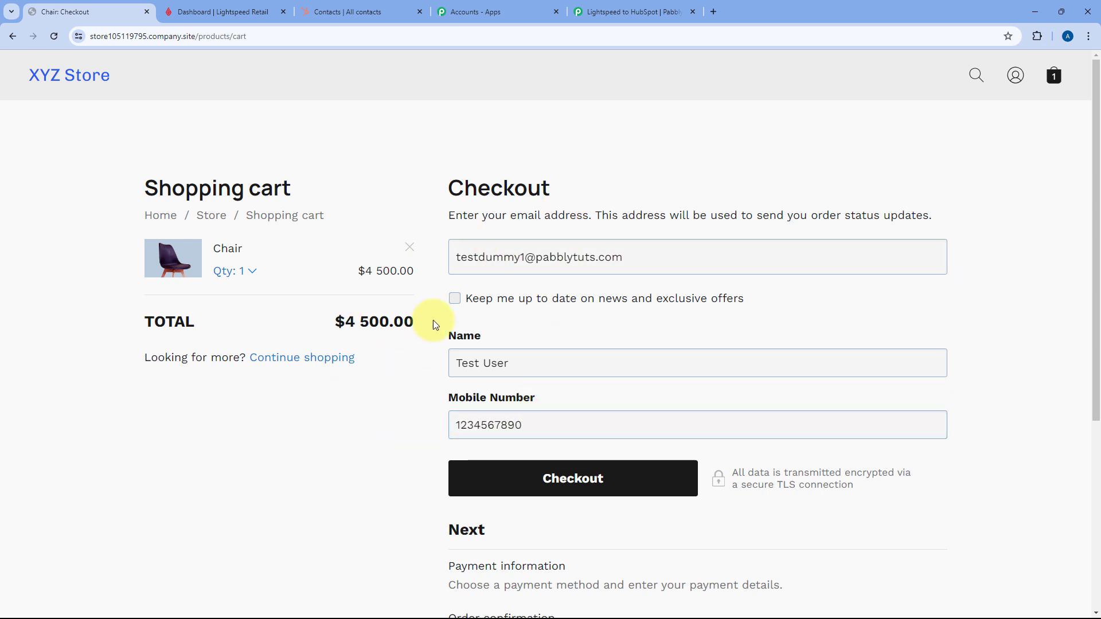
scroll(567, 367, down, 2)
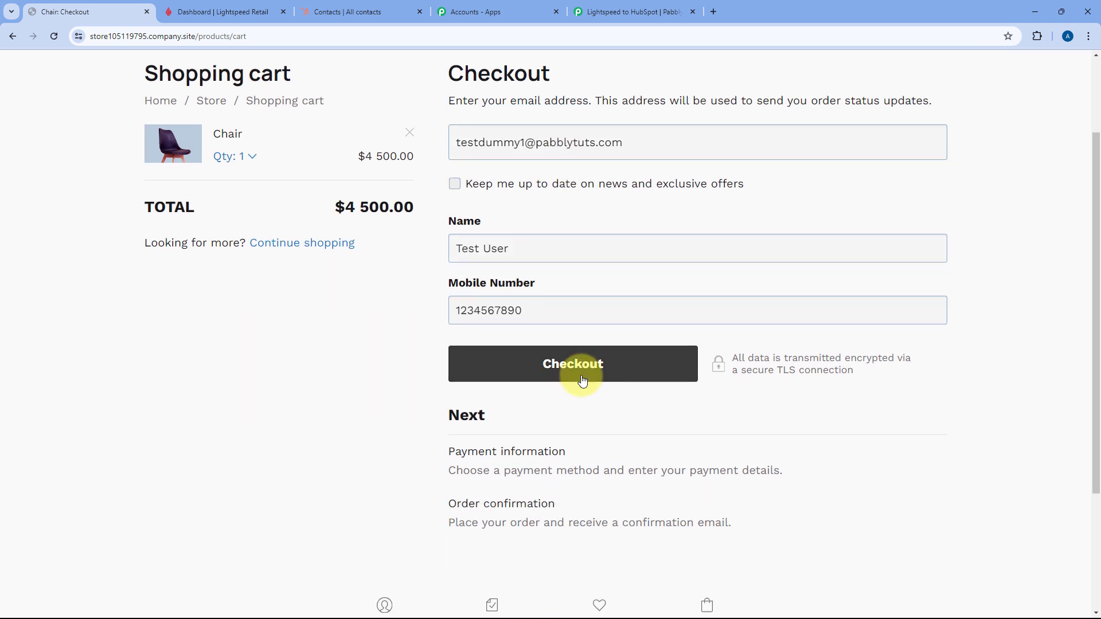
click(596, 370)
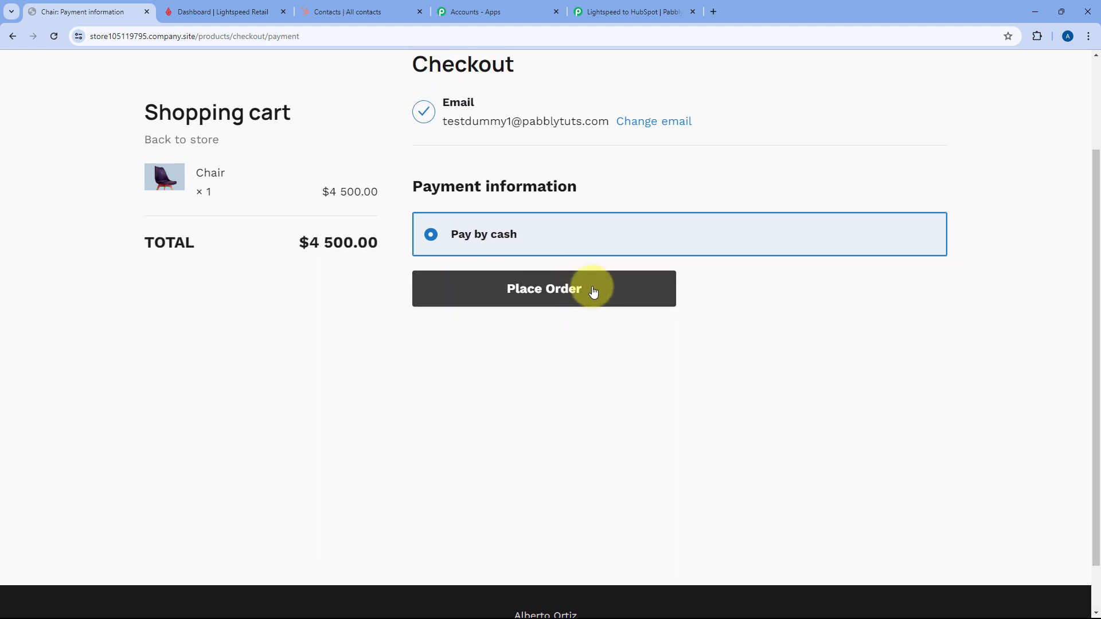
click(594, 289)
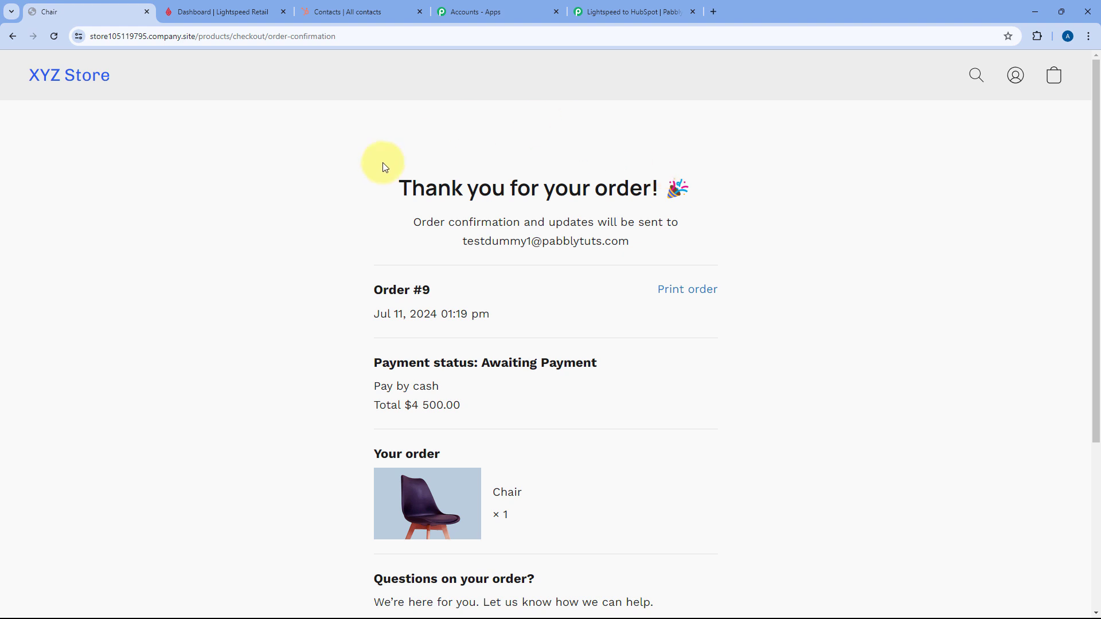
- Review the captured Response A fields and highlight the Type value sale.update
click(232, 12)
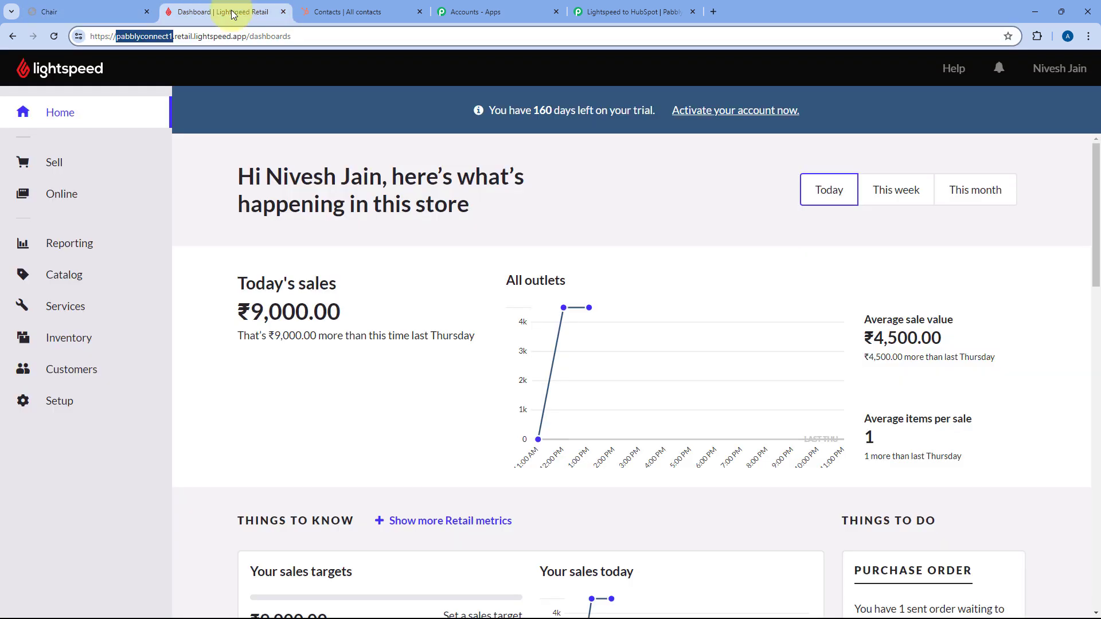
click(631, 9)
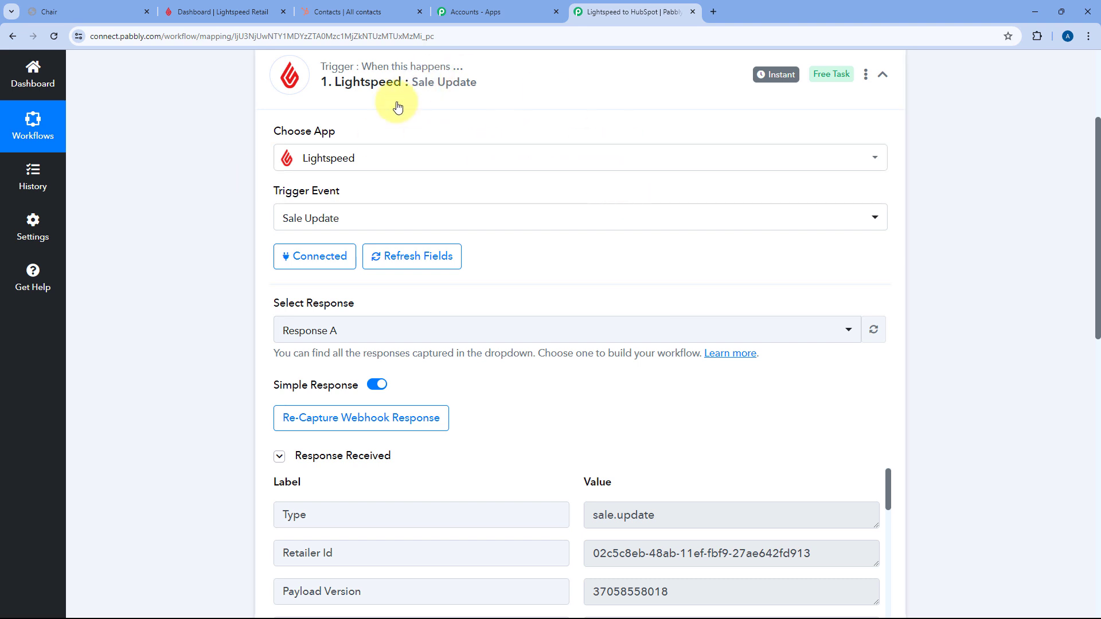
scroll(263, 246, down, 1)
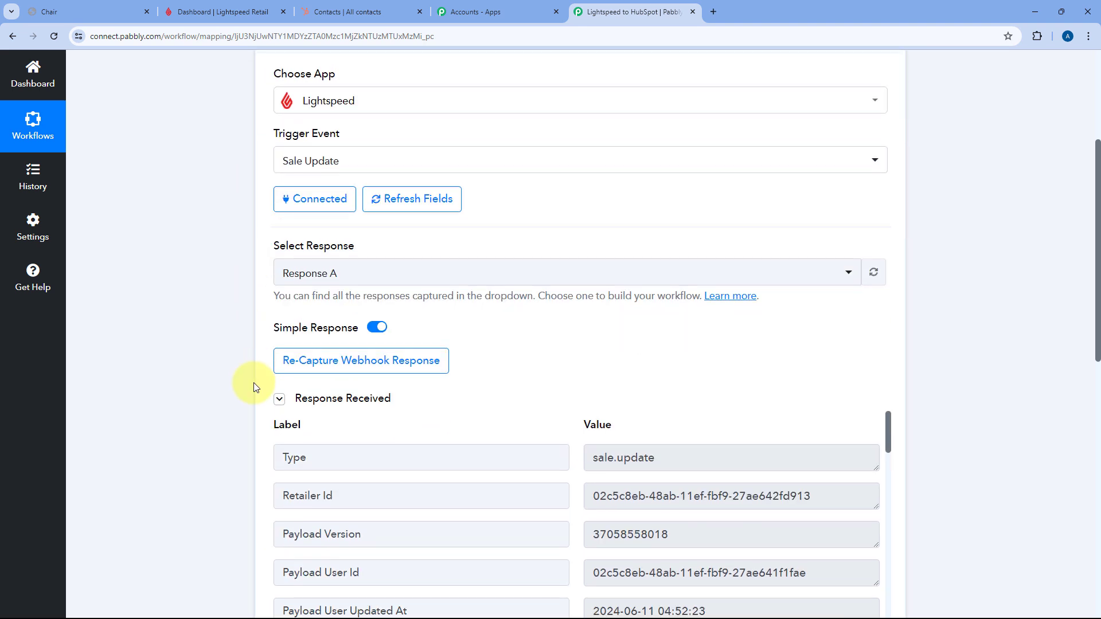
scroll(481, 315, down, 4)
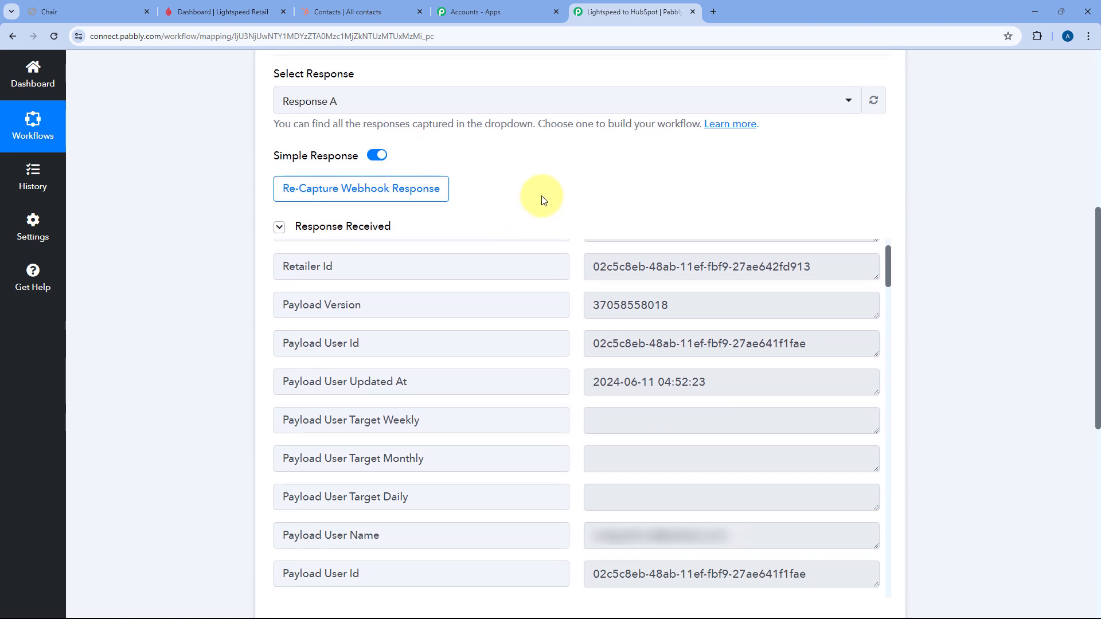
scroll(602, 236, up, 1)
scroll(573, 241, down, 2)
scroll(568, 287, up, 2)
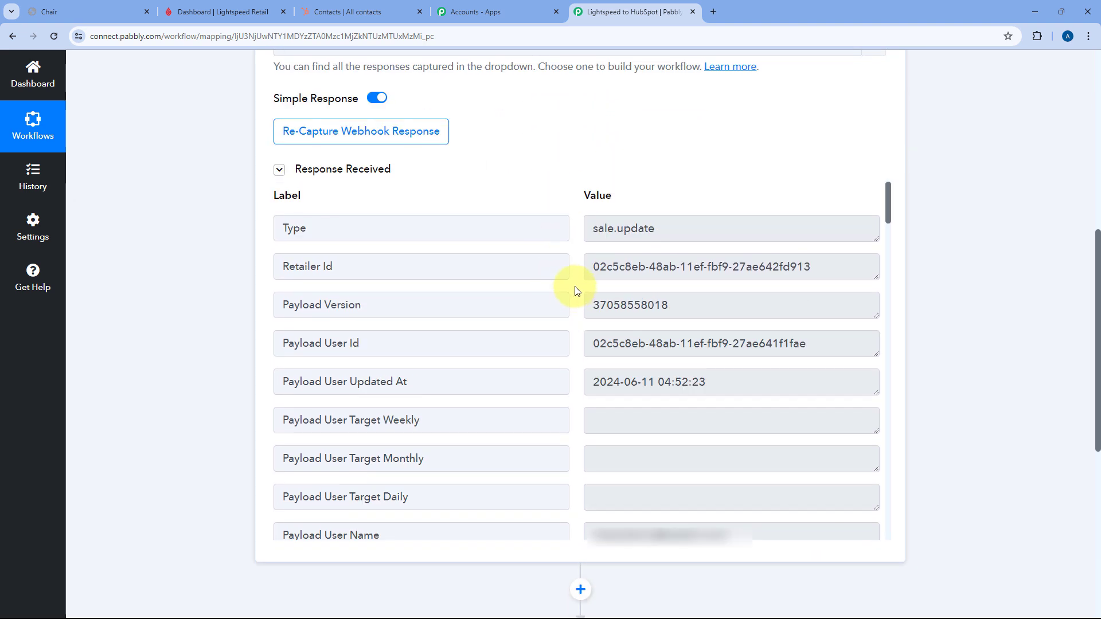
click(133, 11)
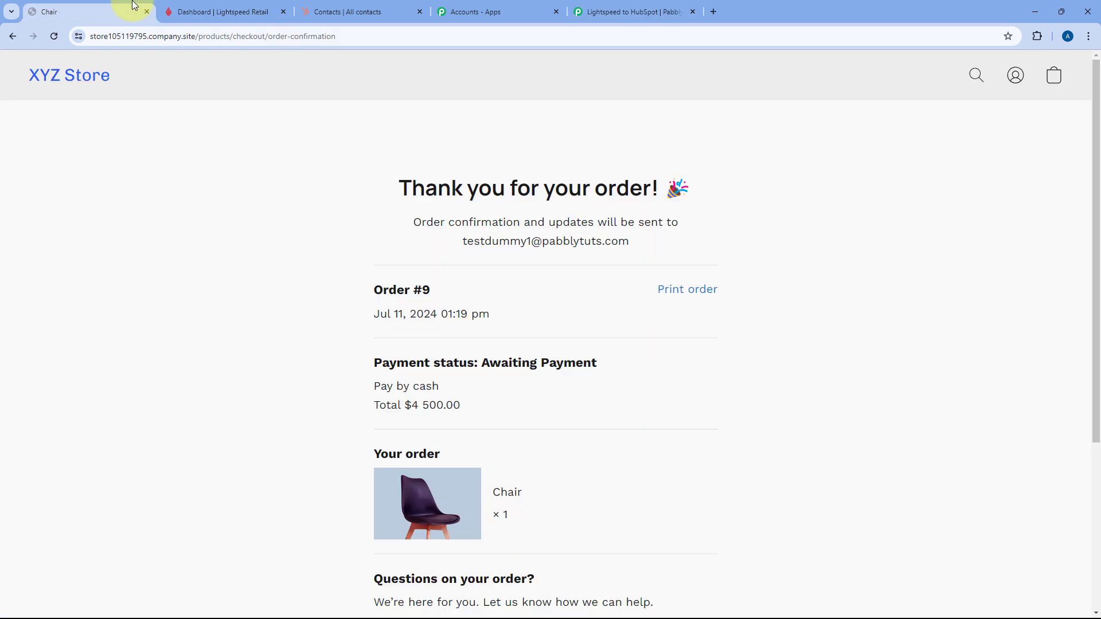
click(602, 12)
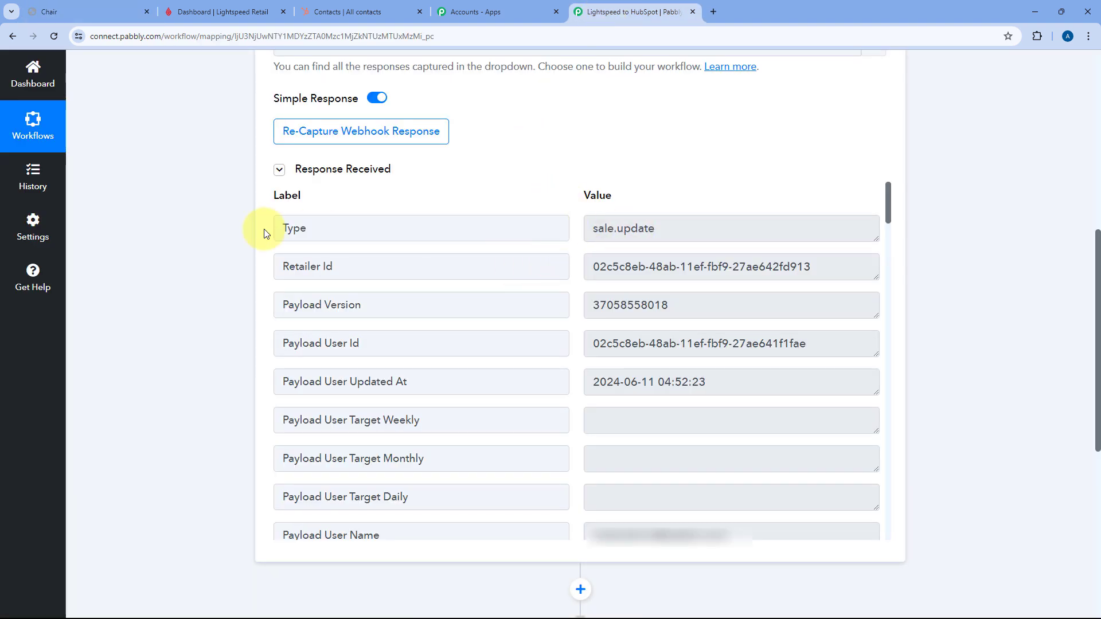
drag(666, 229, 580, 228)
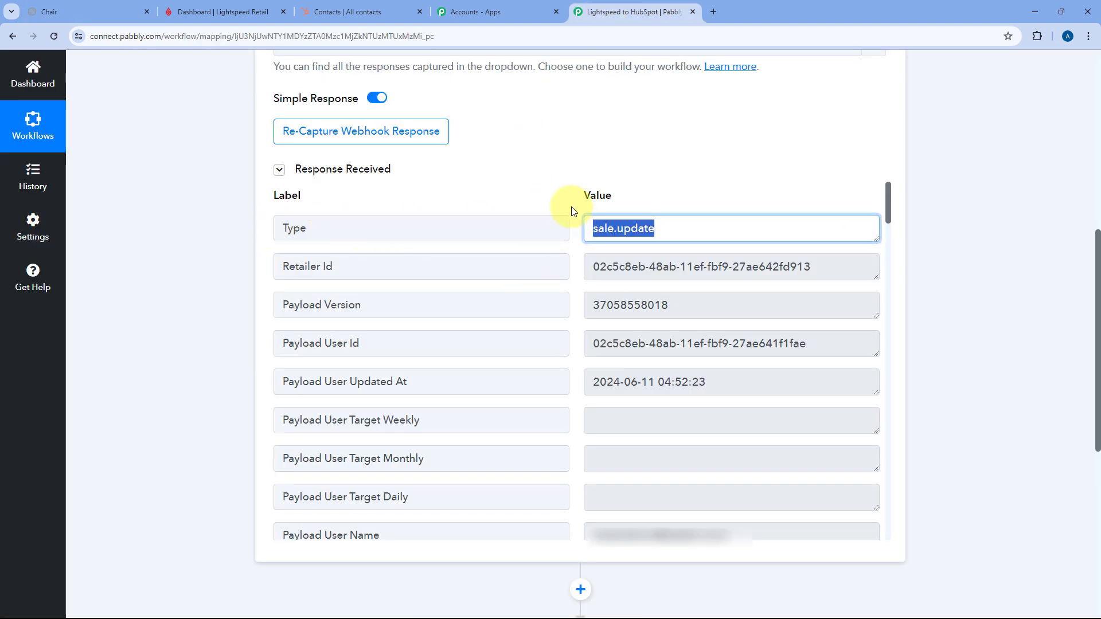
click(571, 211)
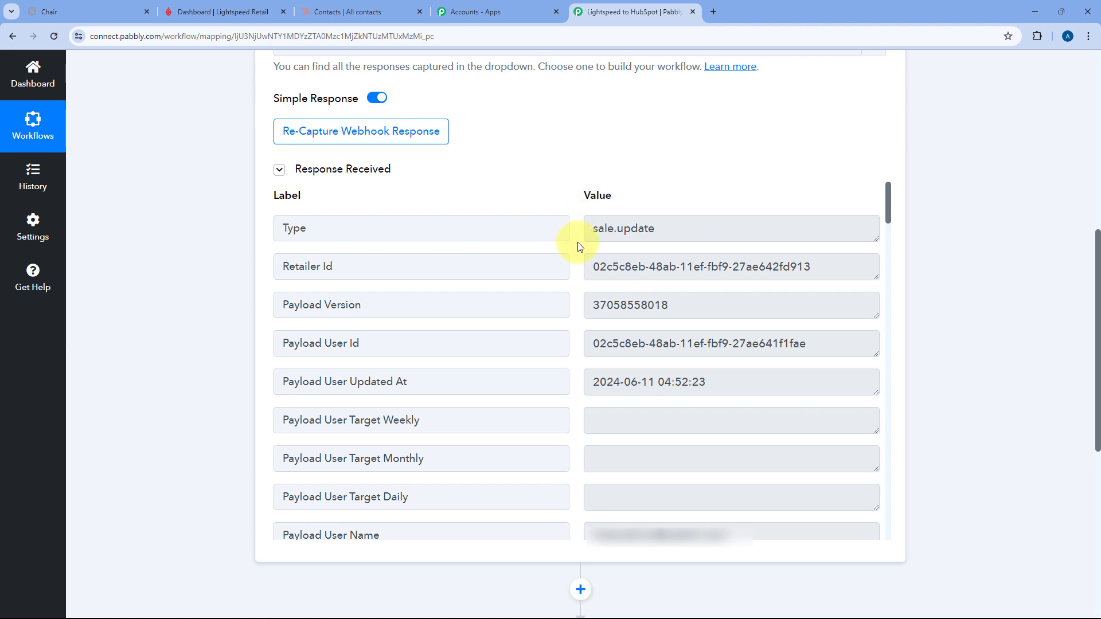
- Scroll to the Payload Note field and enlarge its text box to show the full note
scroll(576, 247, down, 4)
scroll(578, 247, down, 10)
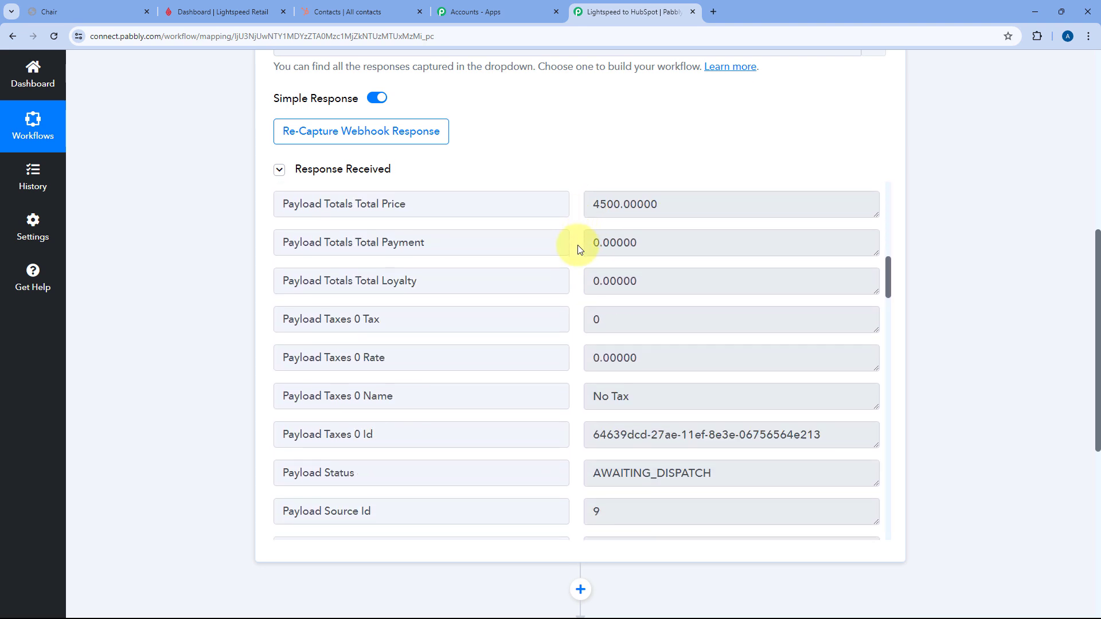
scroll(578, 247, down, 10)
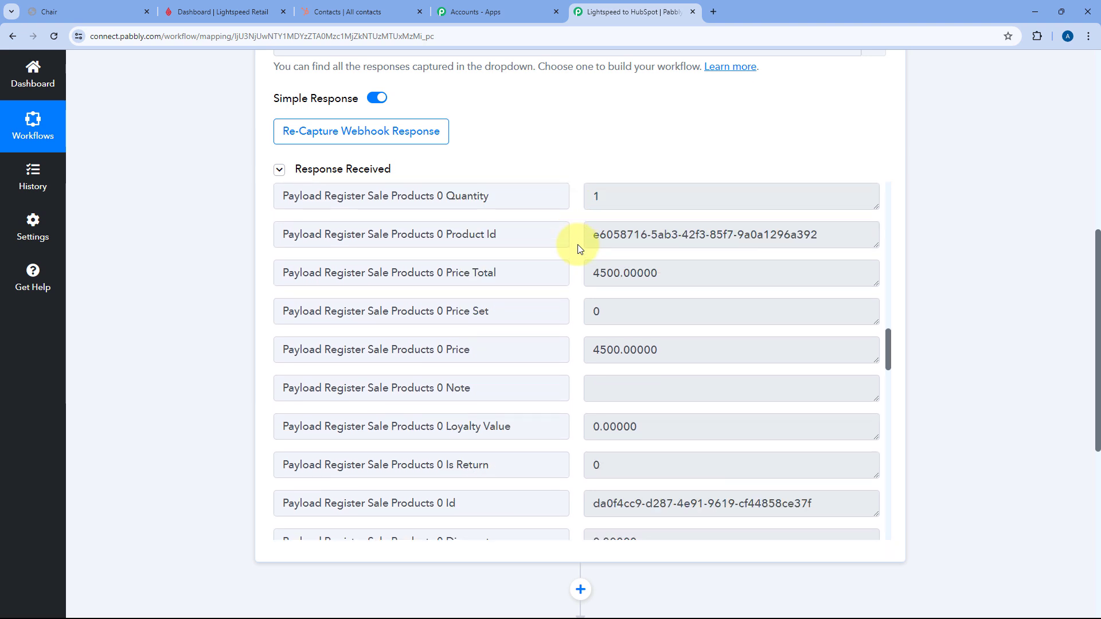
scroll(578, 248, down, 3)
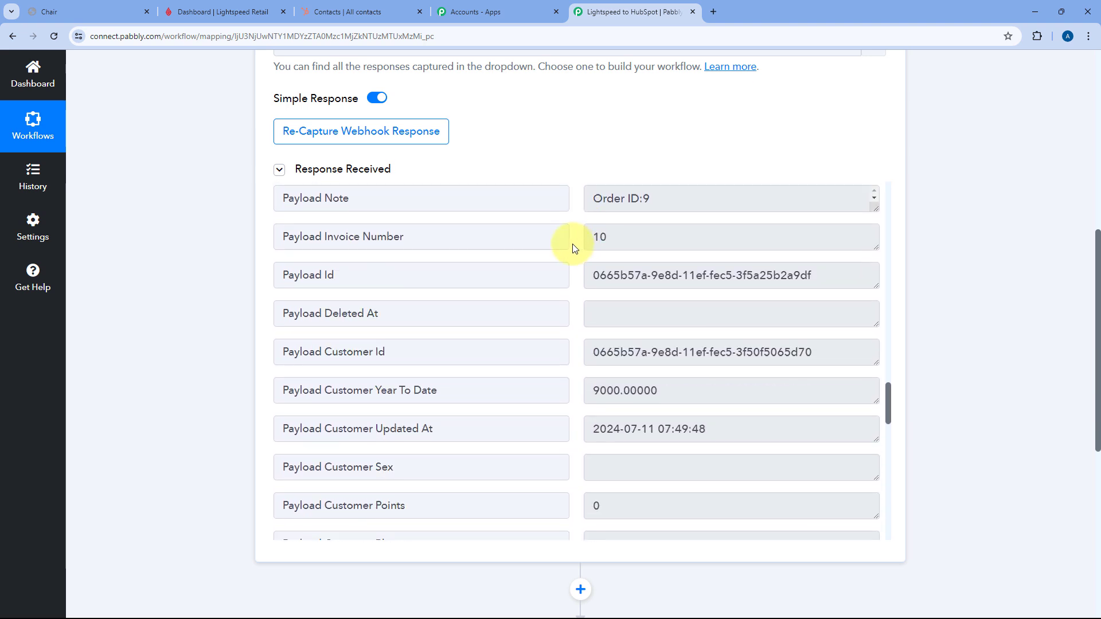
scroll(516, 244, up, 1)
drag(285, 260, 363, 253)
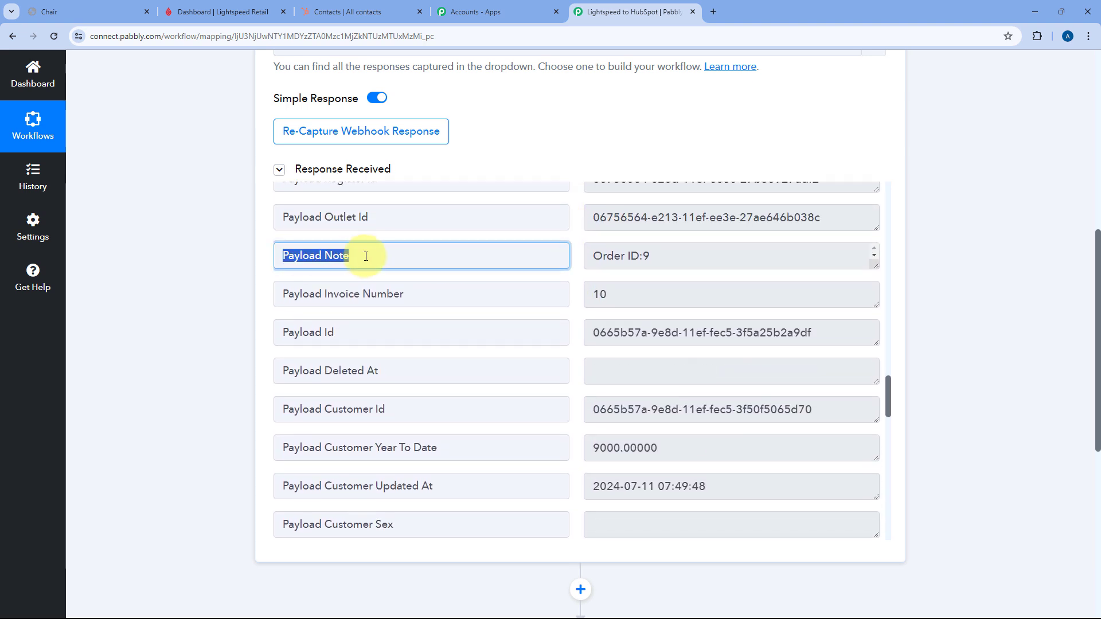
click(779, 252)
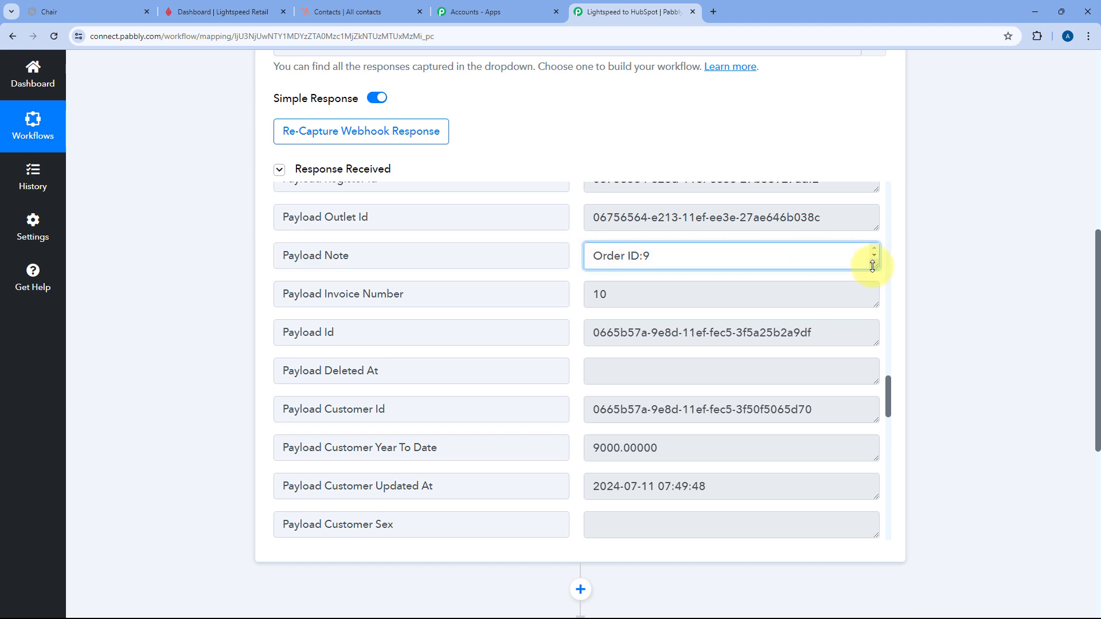
drag(872, 266, 874, 453)
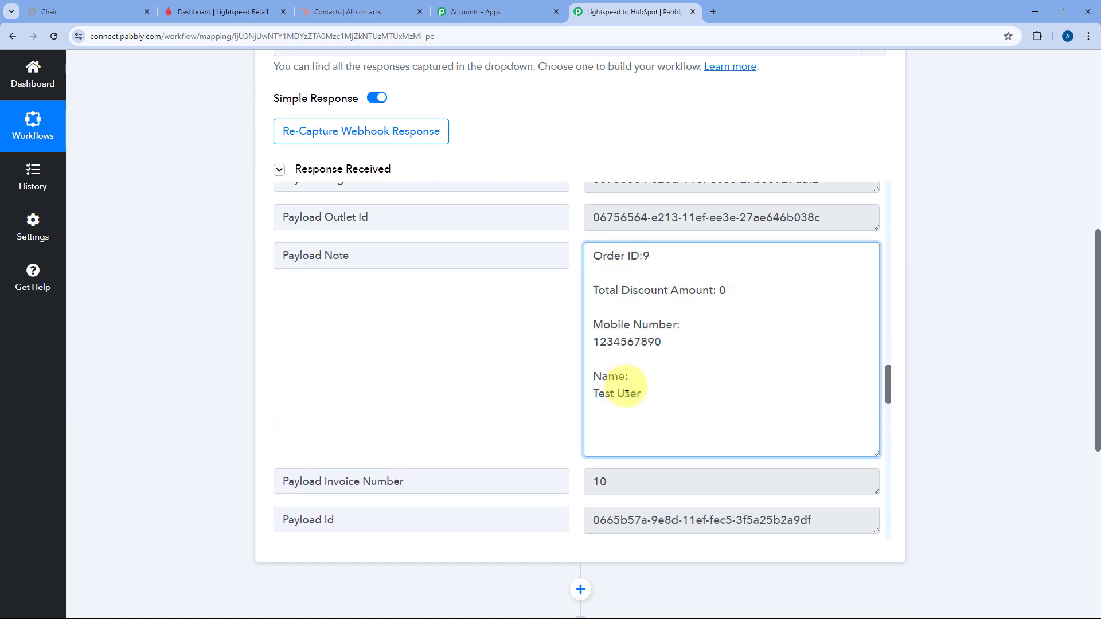
- Highlight the note's customer name, mobile number, Total Discount Amount and Order ID:9 lines
drag(642, 395, 589, 385)
drag(662, 344, 600, 326)
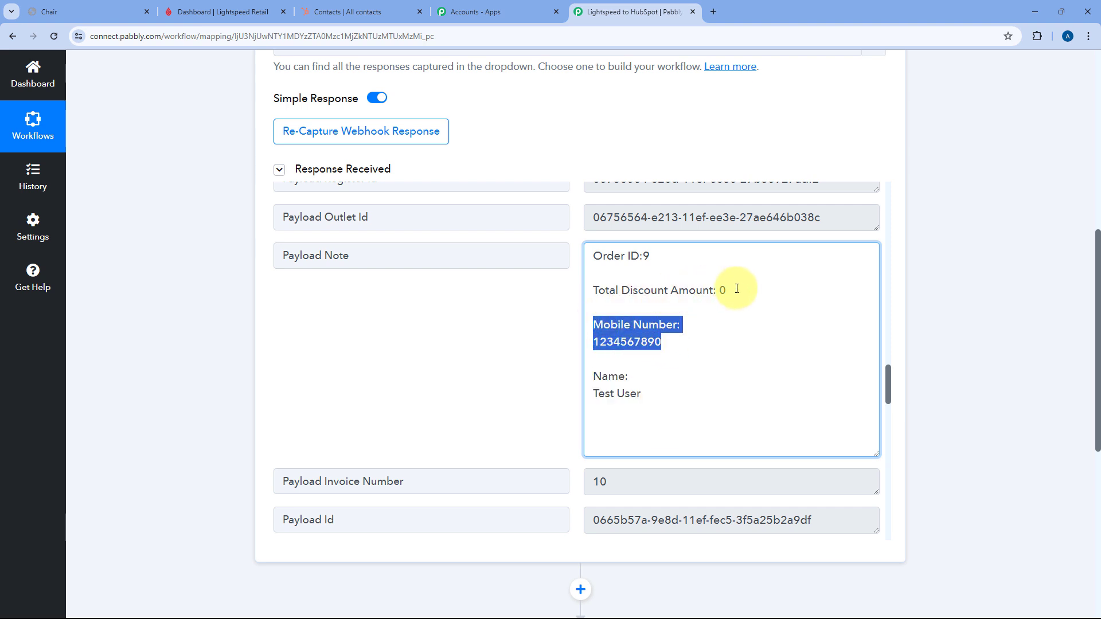
drag(726, 290, 594, 289)
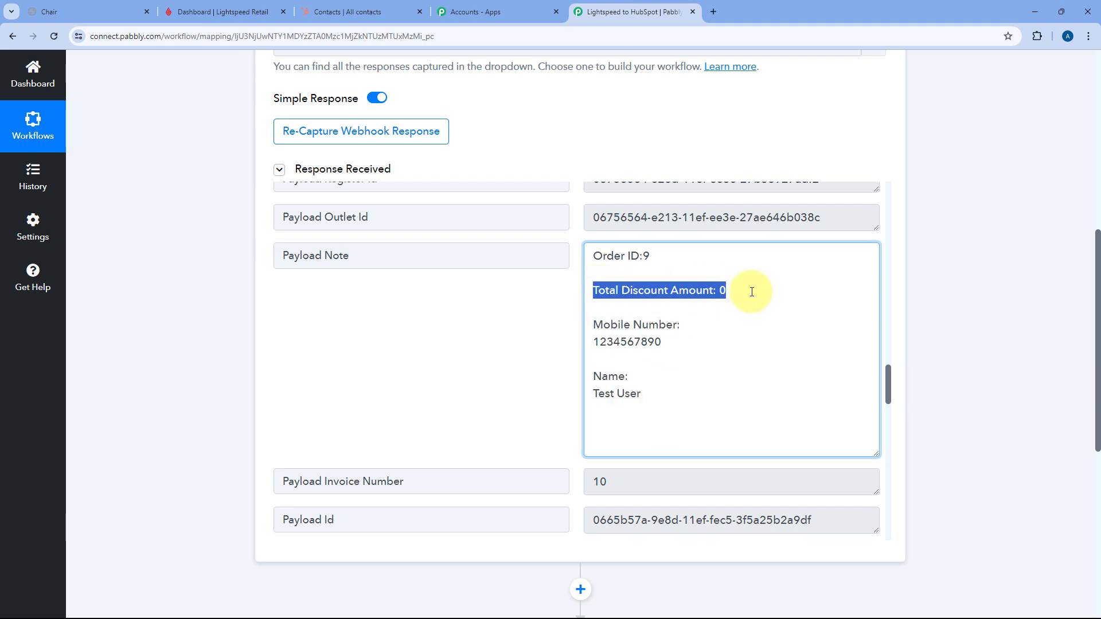
drag(678, 256, 592, 253)
click(580, 247)
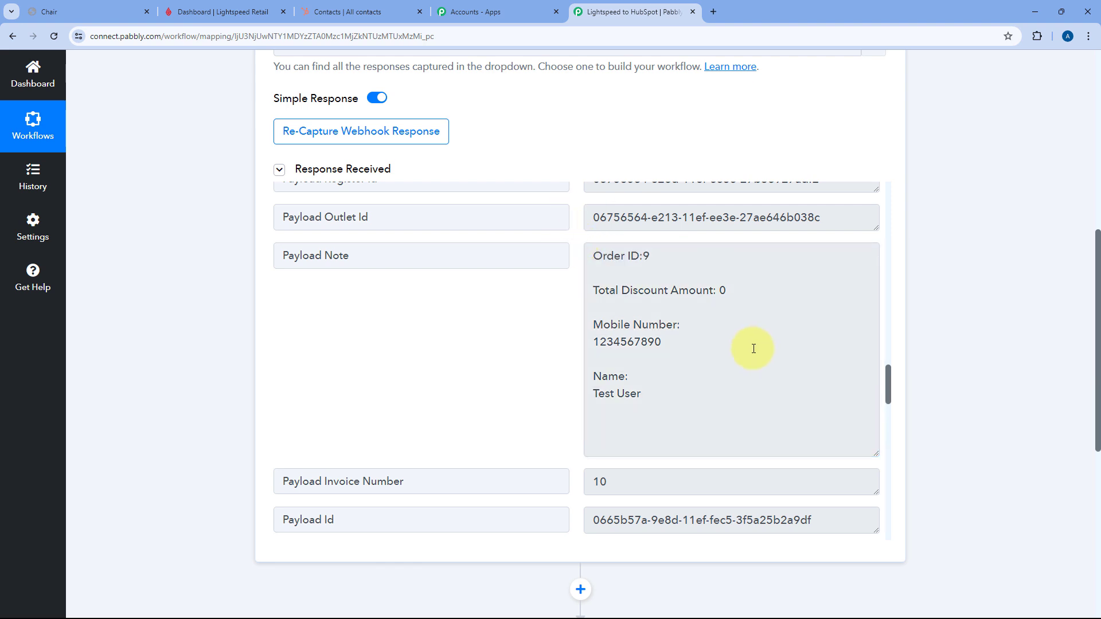
drag(672, 341, 594, 323)
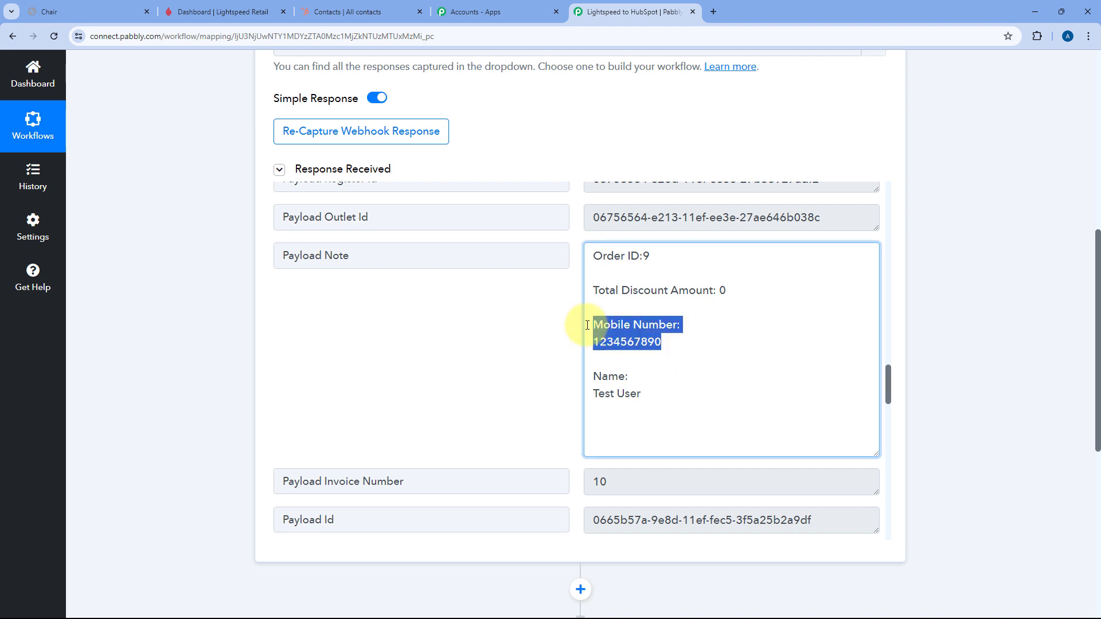
drag(667, 396, 572, 373)
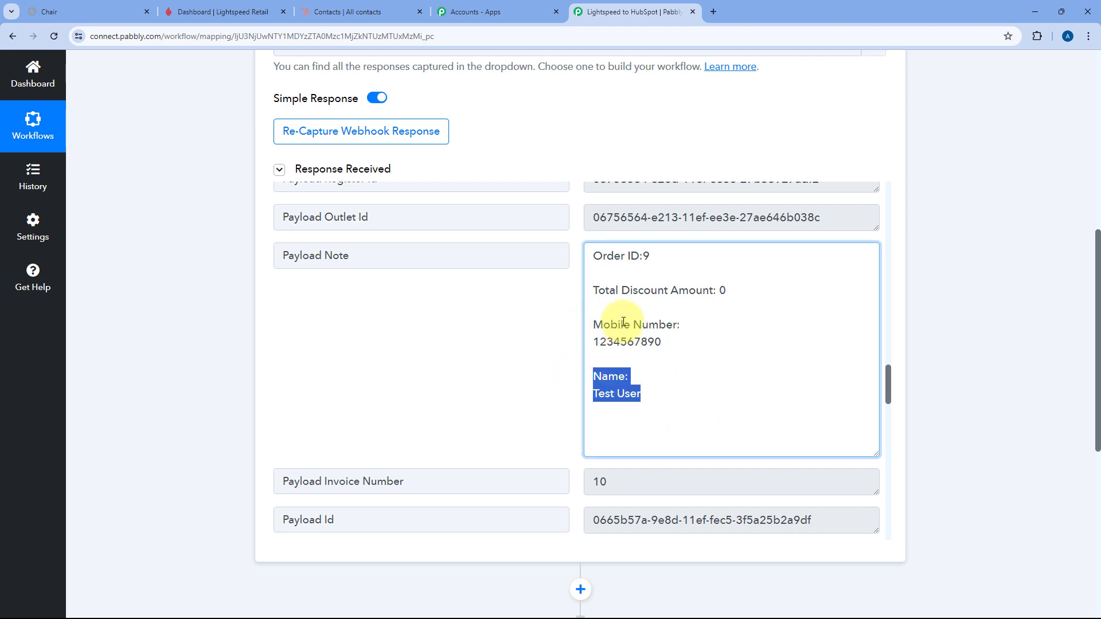
click(409, 246)
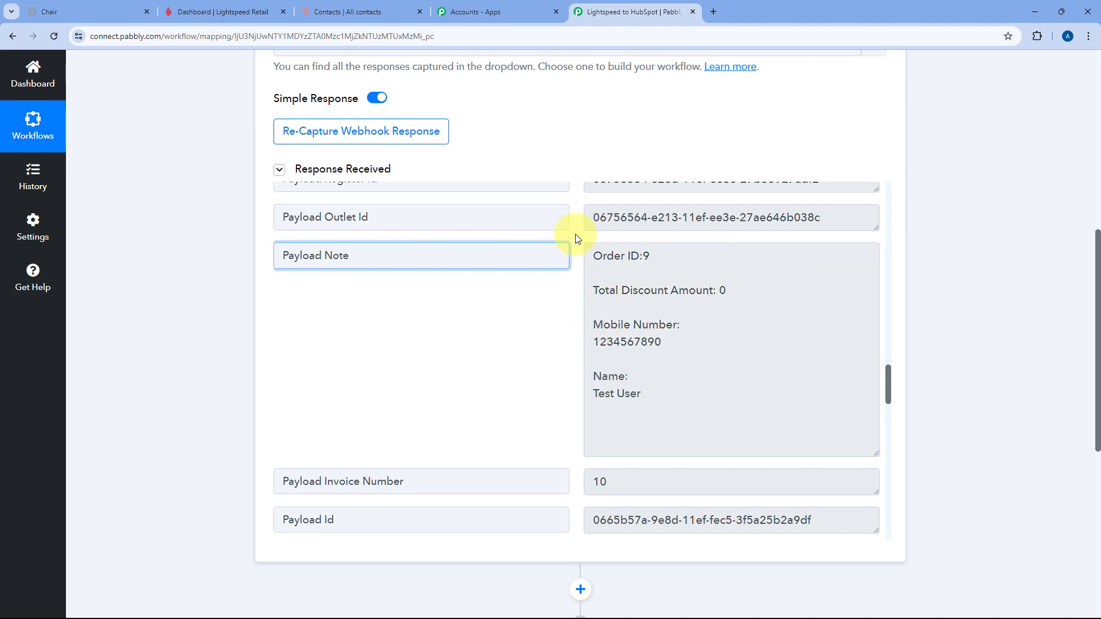
- Scroll through the response fields, highlighting the customer email and Total To Pay values
scroll(577, 239, down, 3)
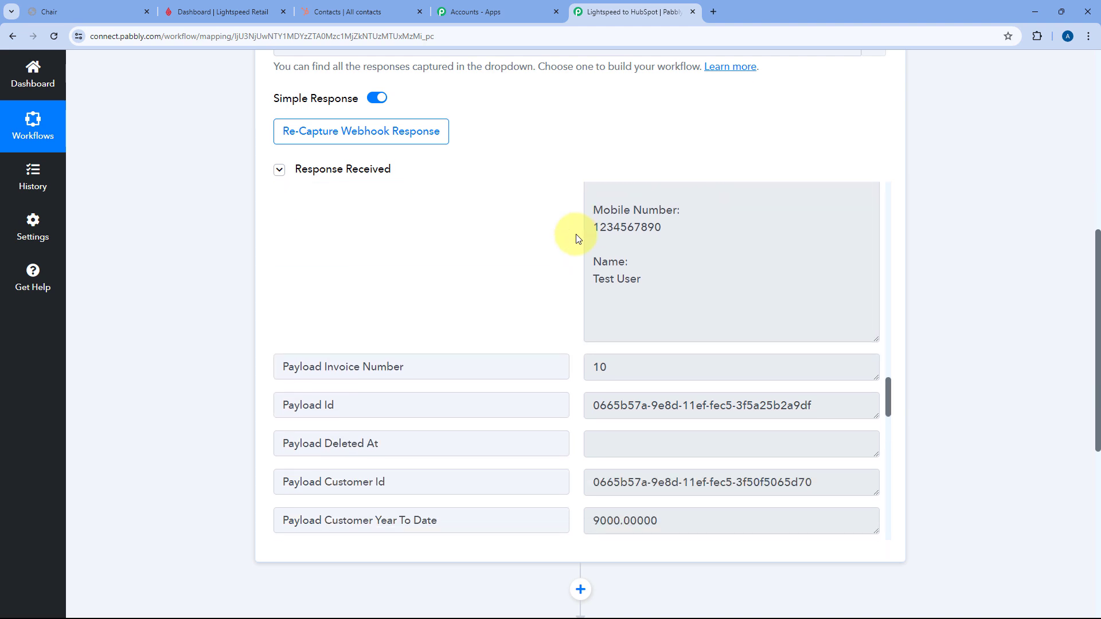
scroll(577, 238, down, 7)
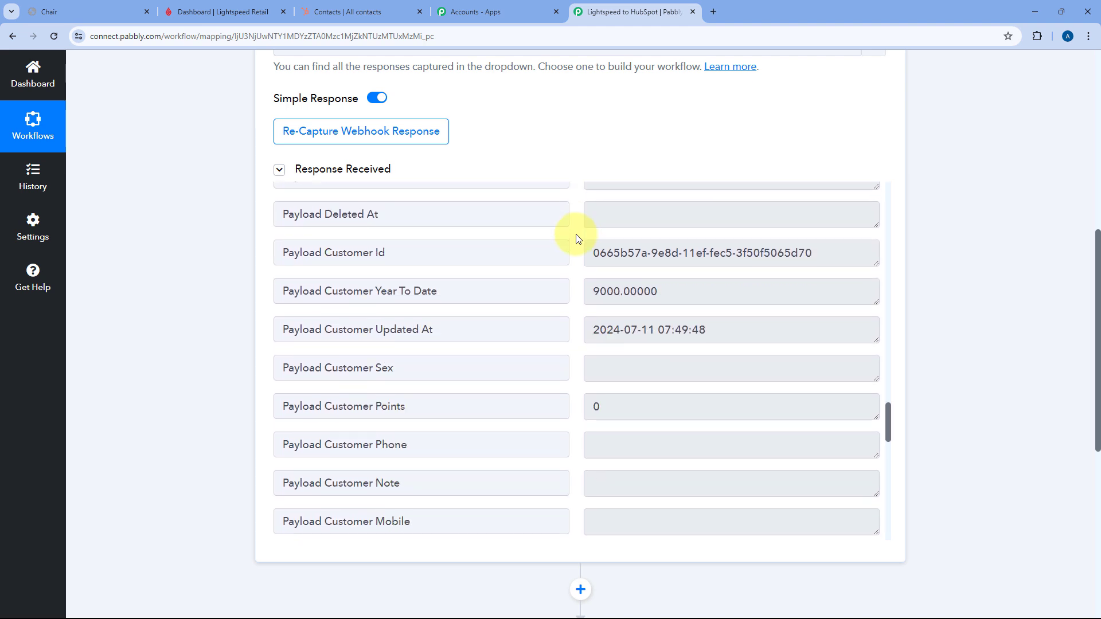
scroll(578, 239, down, 6)
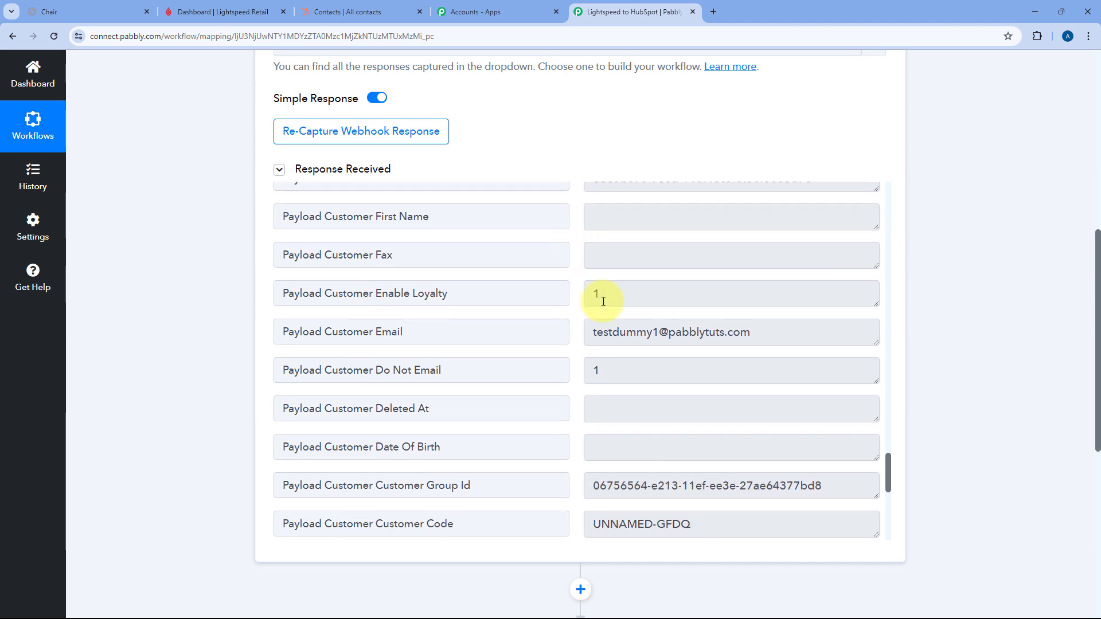
drag(585, 332, 789, 331)
click(780, 327)
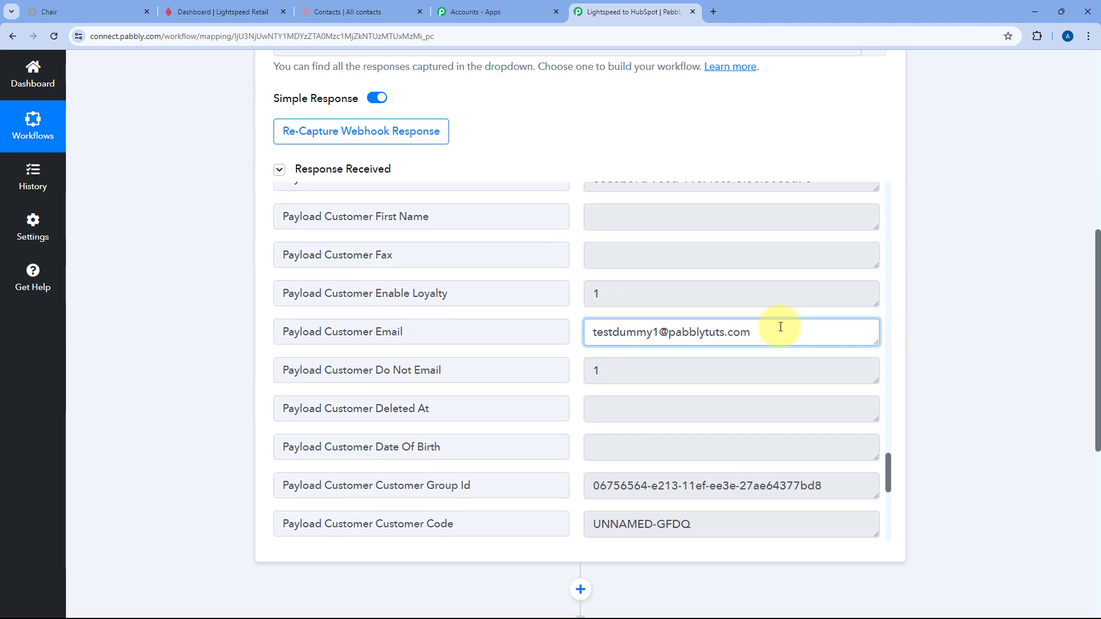
scroll(747, 335, down, 10)
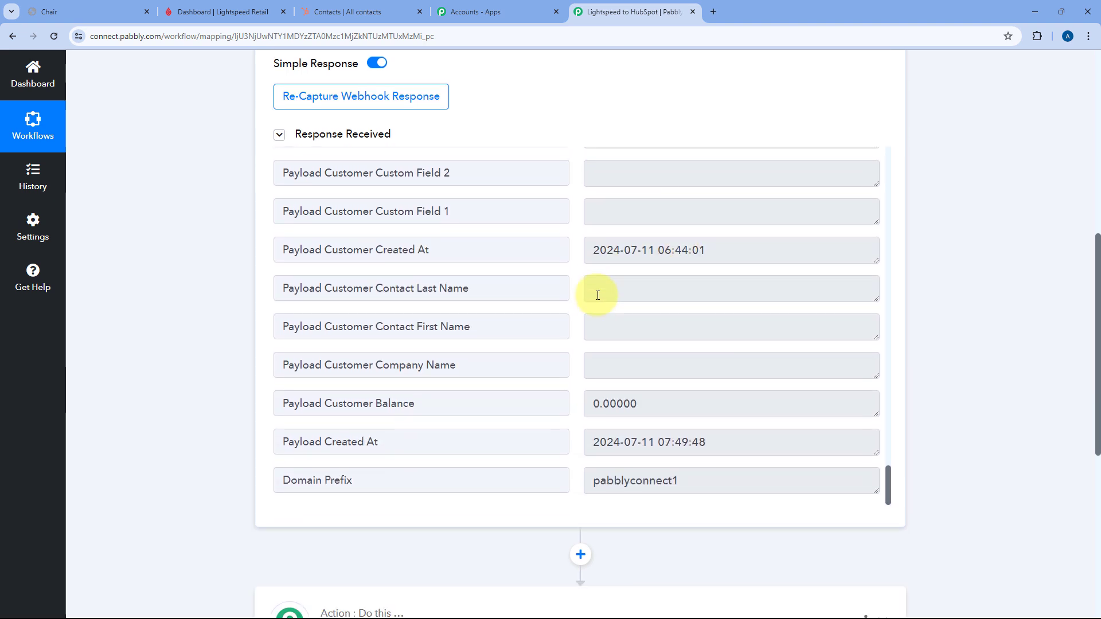
scroll(591, 317, up, 20)
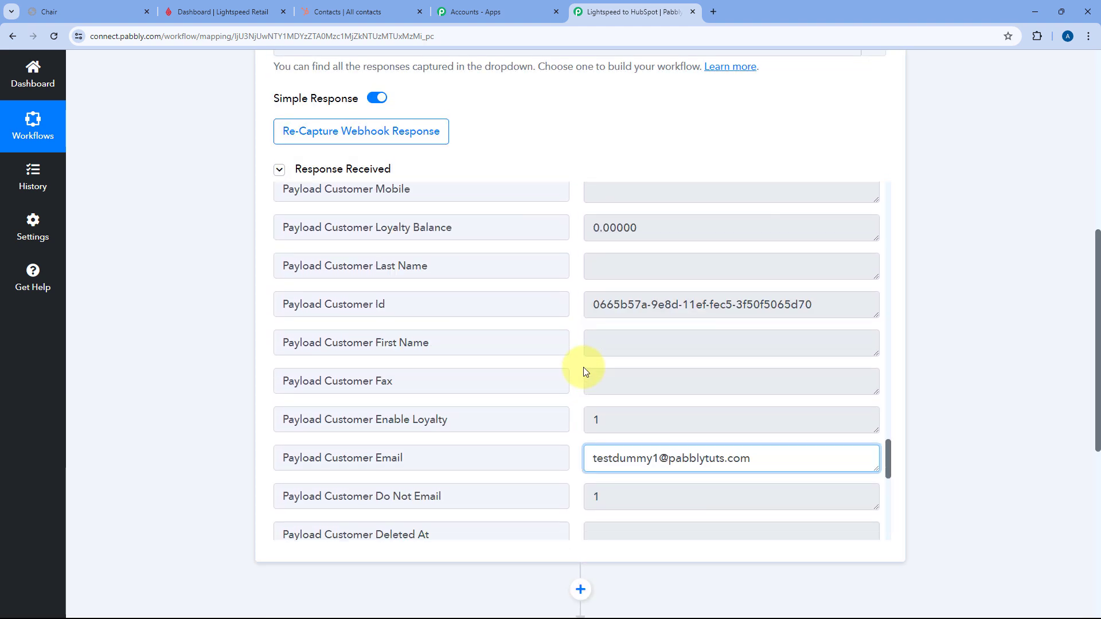
scroll(580, 370, up, 15)
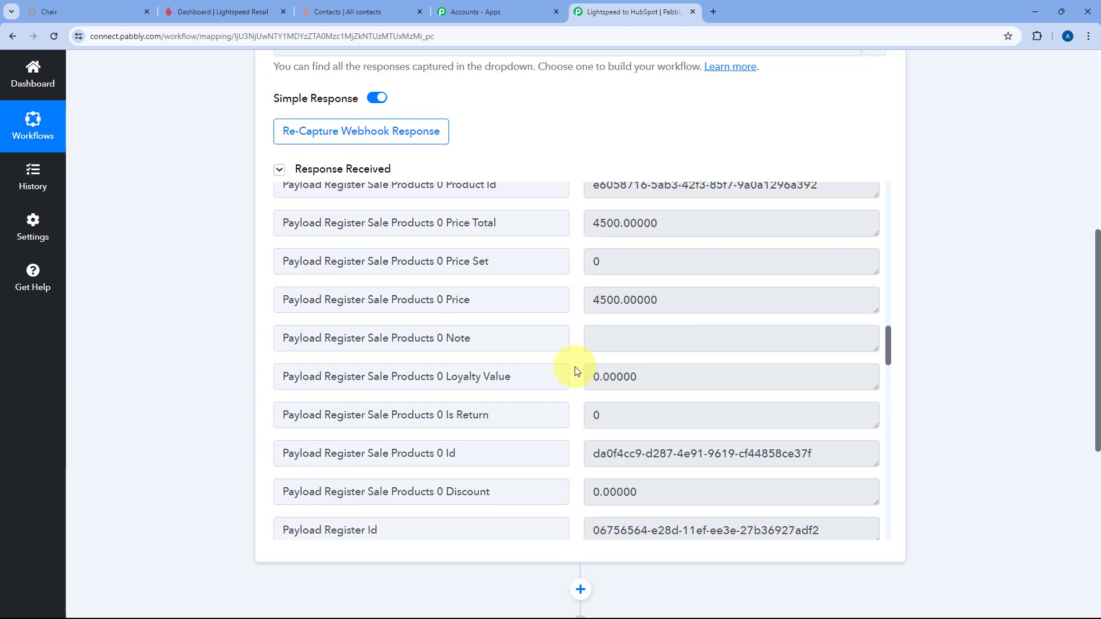
scroll(576, 372, up, 15)
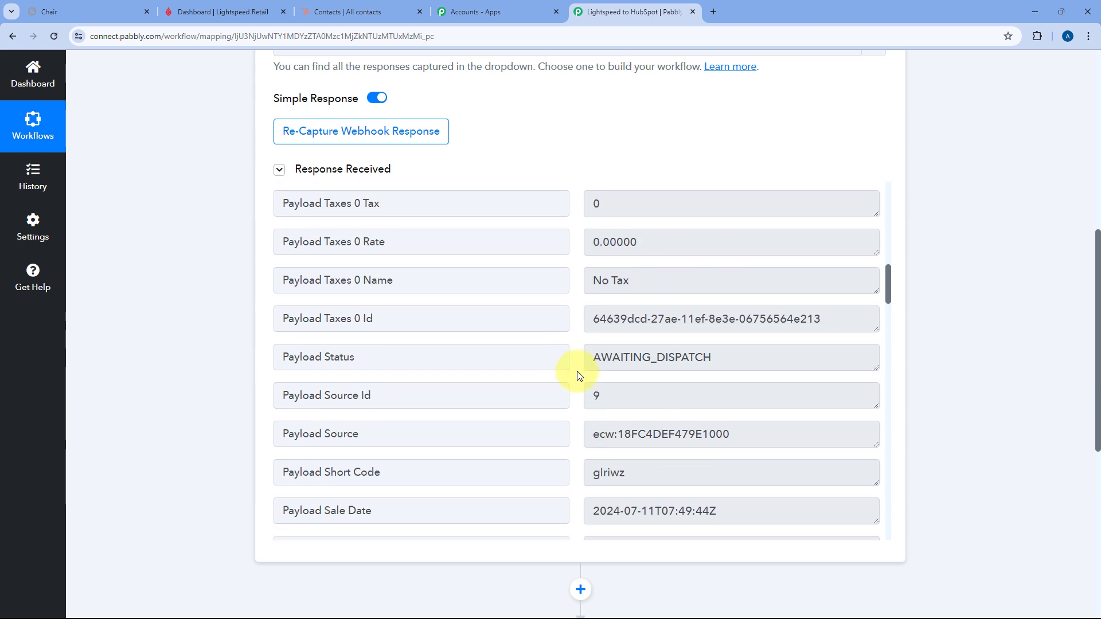
scroll(578, 373, up, 12)
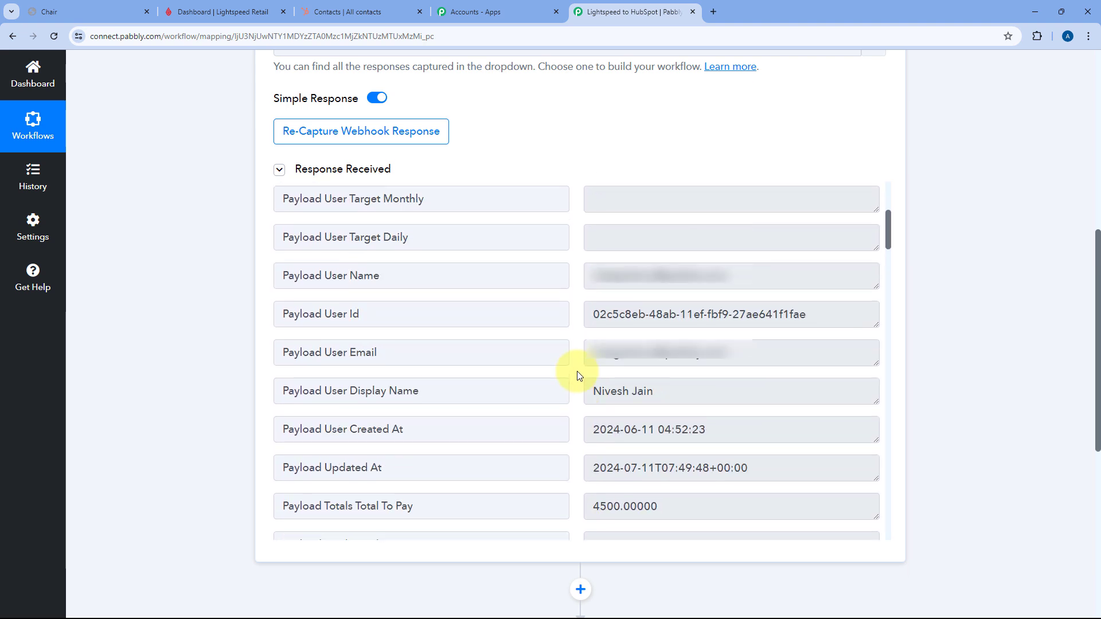
scroll(577, 370, up, 4)
scroll(569, 341, down, 10)
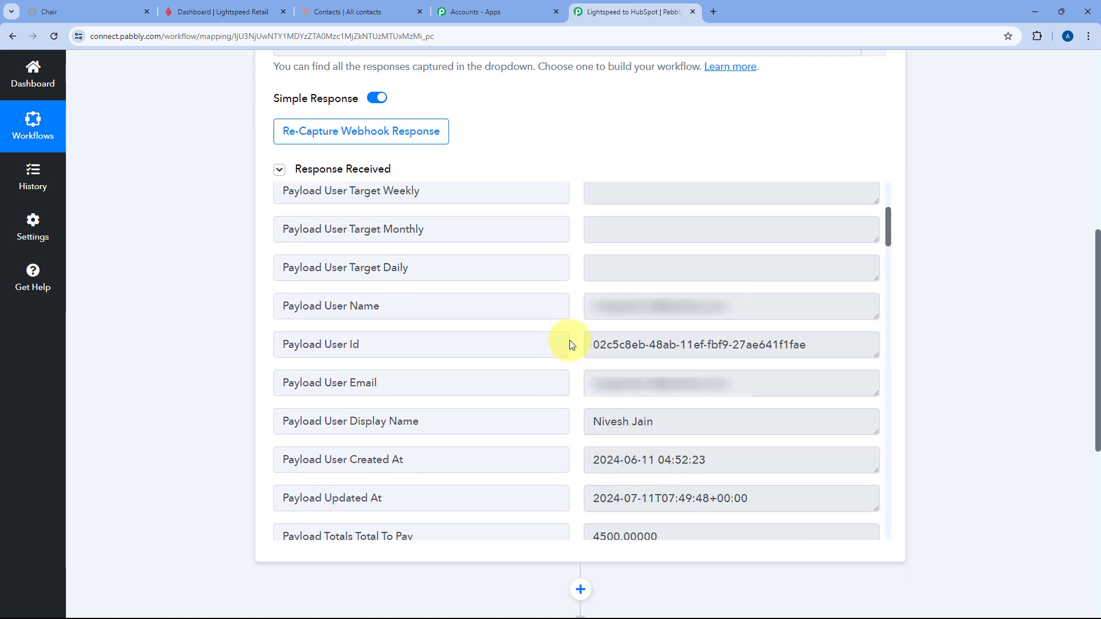
scroll(570, 344, down, 4)
scroll(576, 330, up, 4)
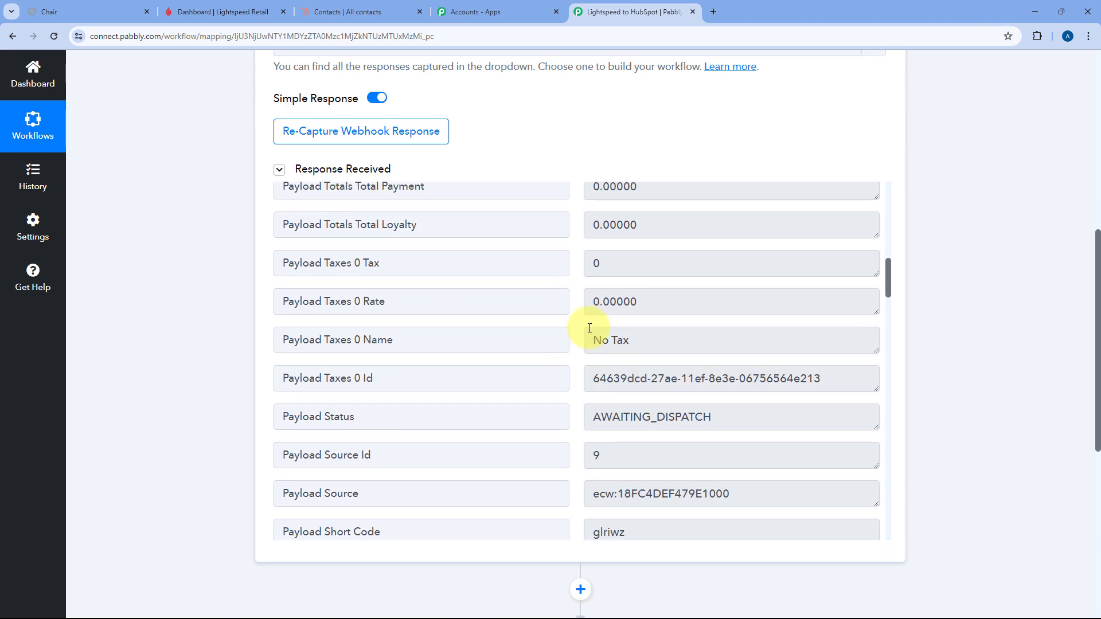
drag(589, 251, 676, 249)
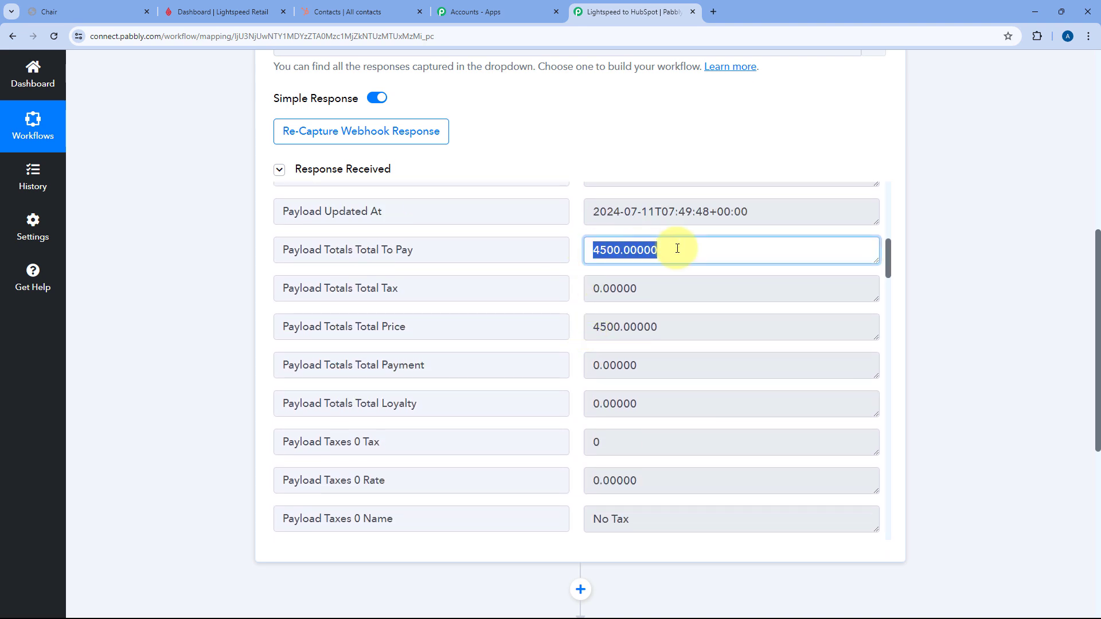
click(578, 270)
- Re-highlight the Payload Note's mobile number and name and the customer email, then scroll to the action step
scroll(576, 279, down, 3)
scroll(576, 279, down, 10)
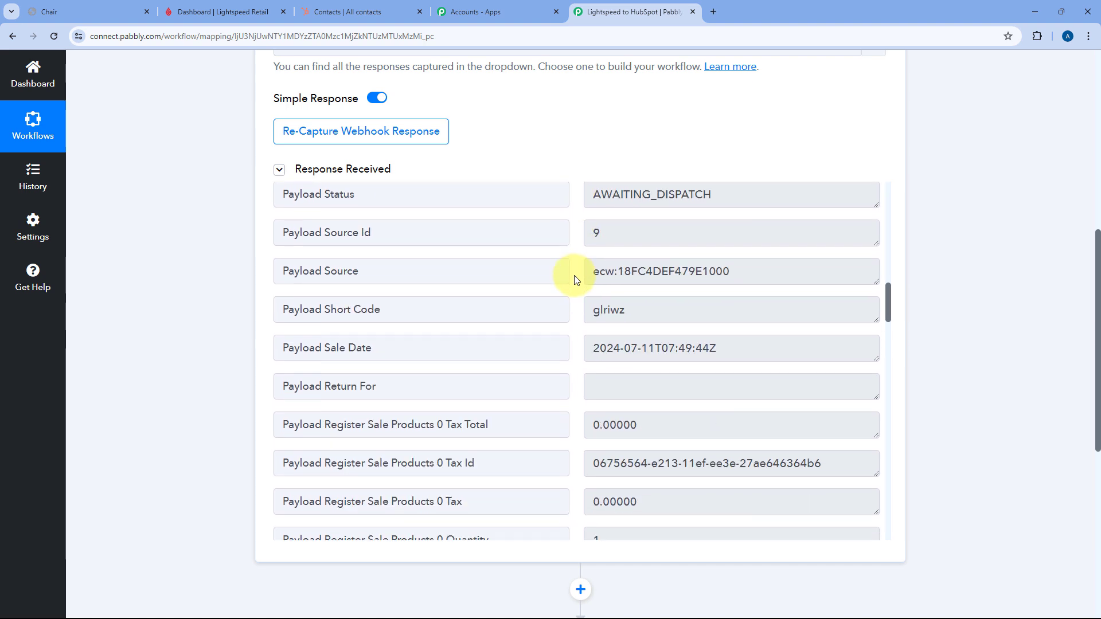
scroll(576, 279, down, 10)
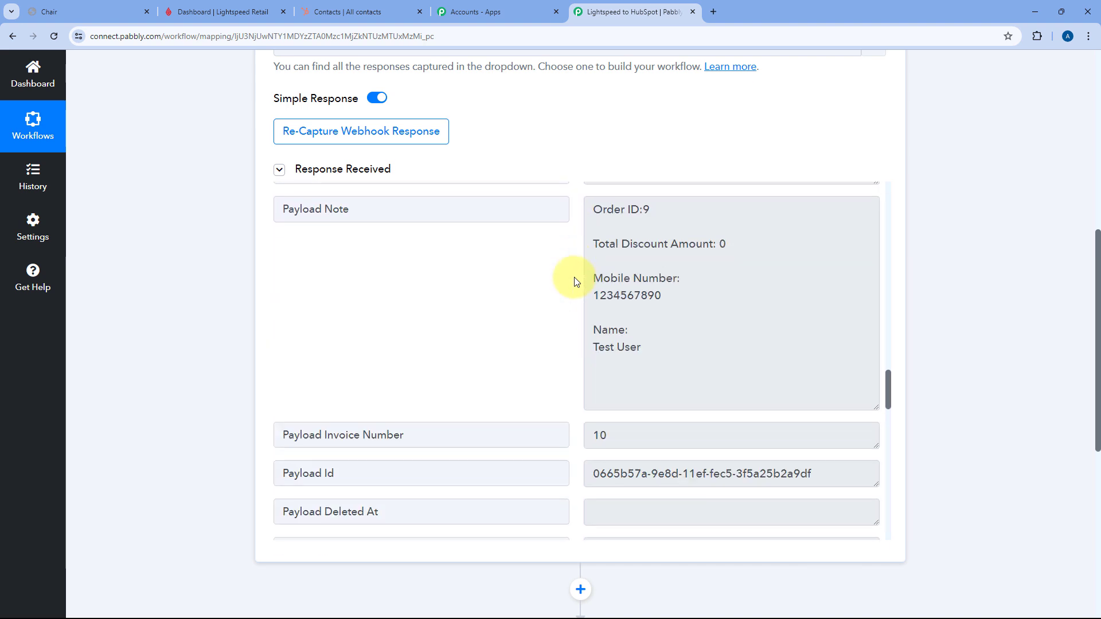
drag(351, 199, 279, 198)
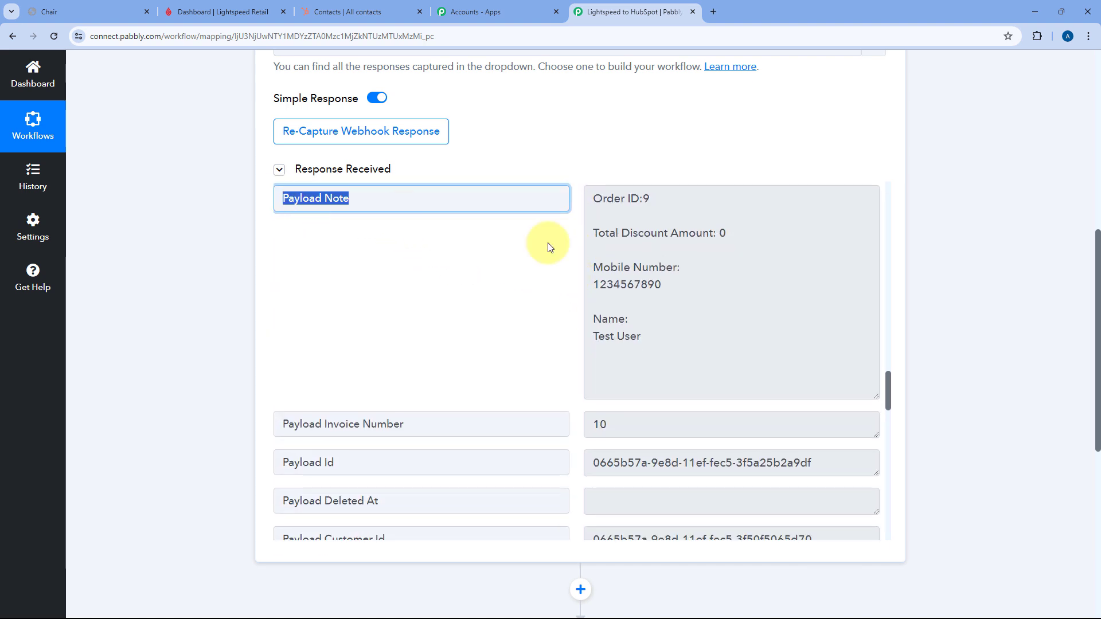
click(665, 276)
drag(662, 282, 597, 270)
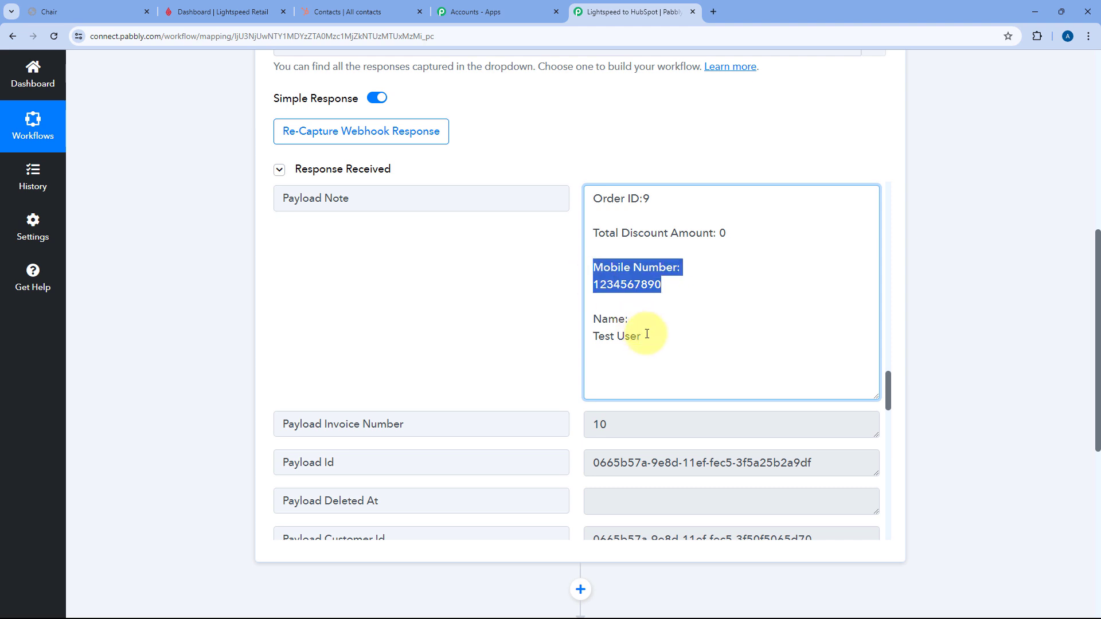
drag(643, 339, 599, 313)
click(579, 308)
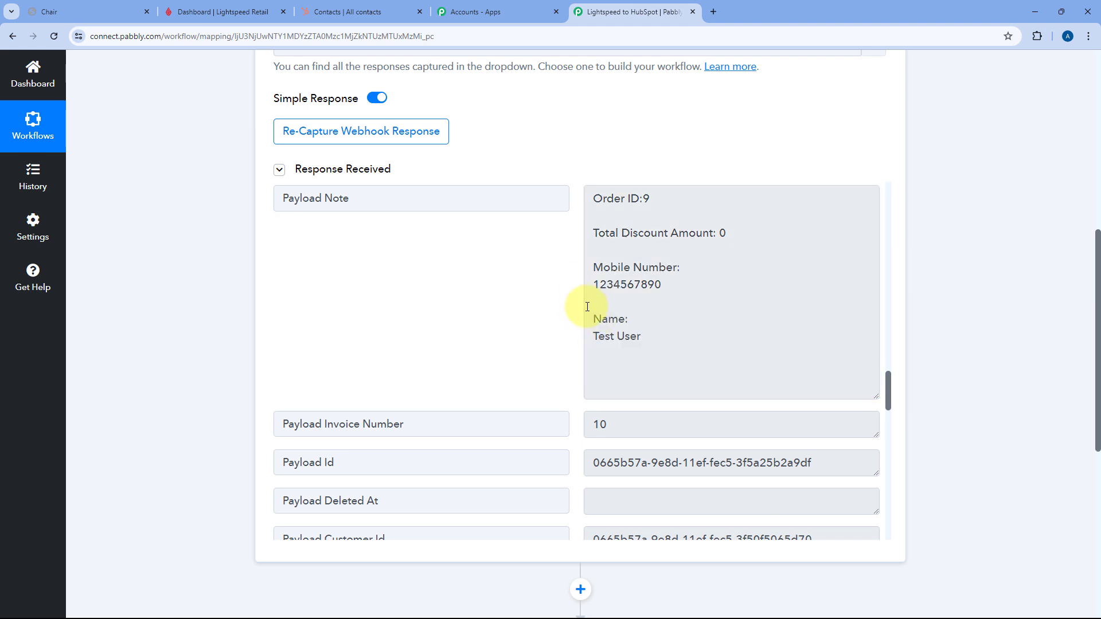
scroll(579, 308, down, 5)
scroll(579, 309, down, 8)
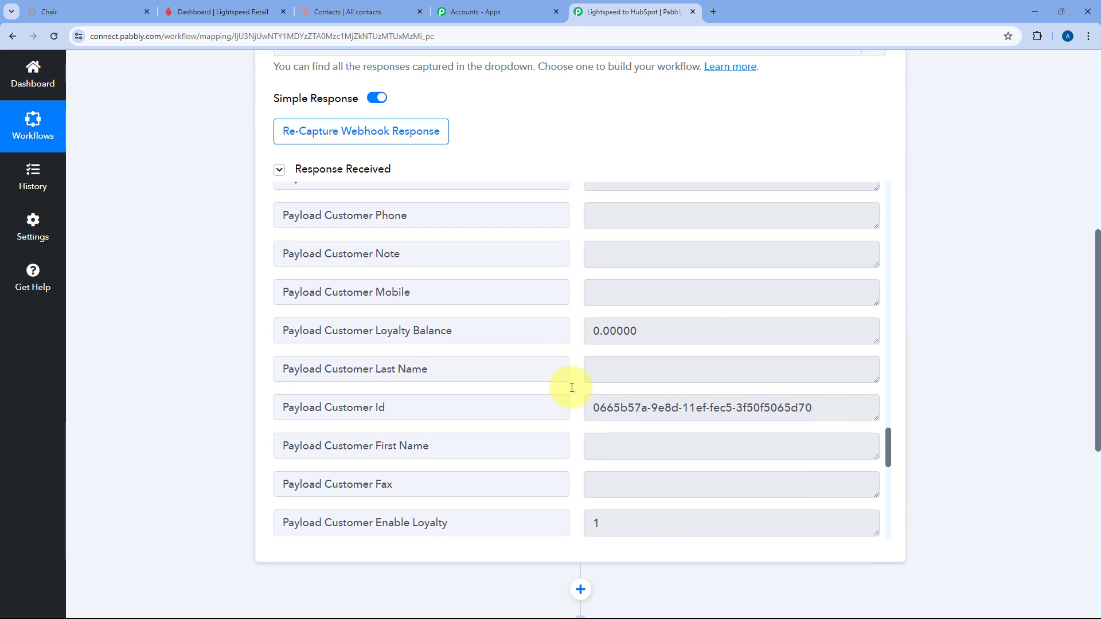
drag(593, 334, 746, 334)
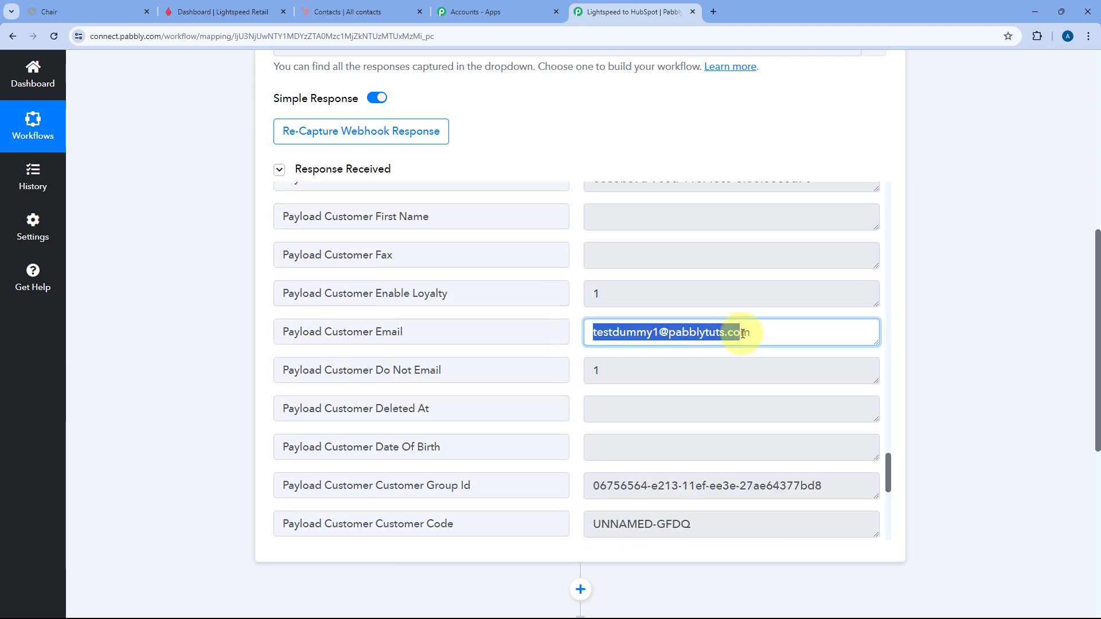
click(571, 304)
scroll(577, 311, up, 5)
scroll(577, 312, up, 8)
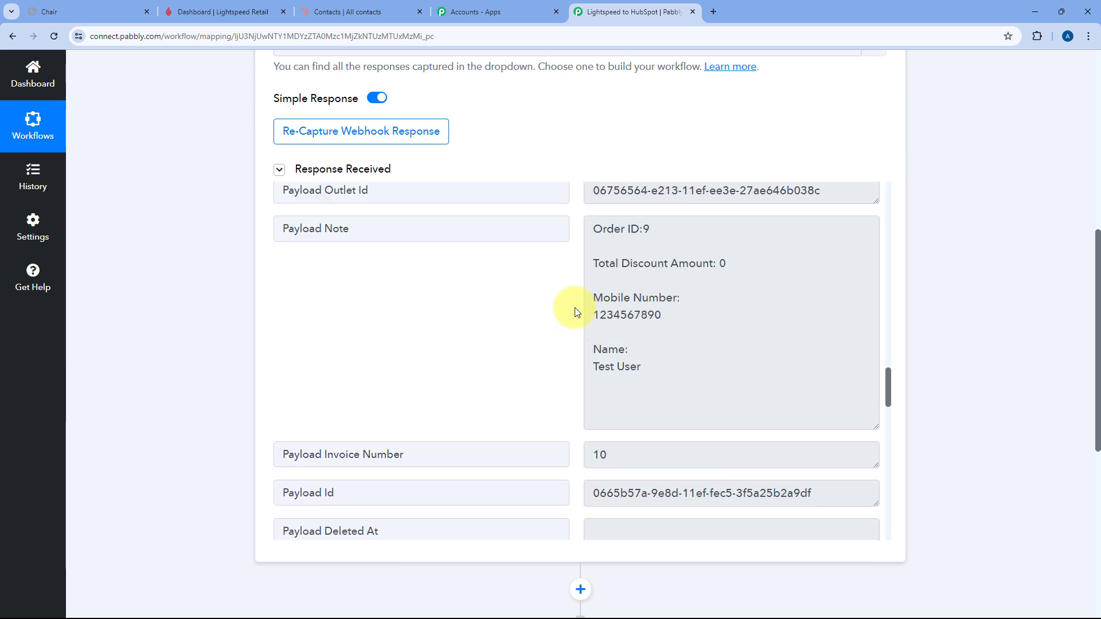
scroll(577, 315, down, 1)
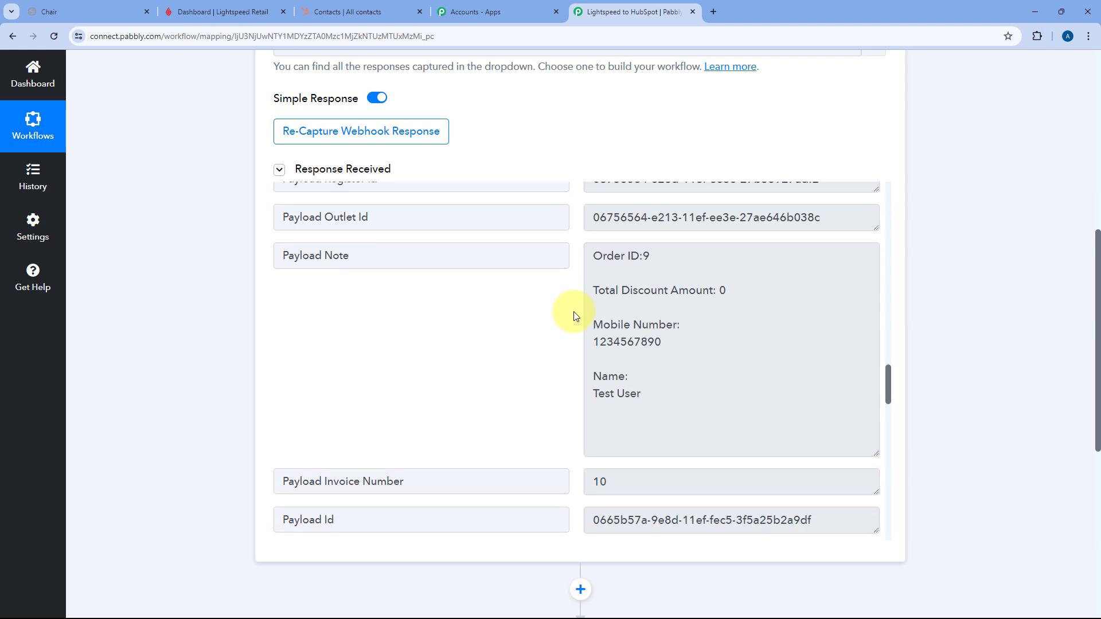
scroll(253, 319, down, 7)
- Set step 2 to Text Formatter (Pabbly) with the Text Parser action event, and connect it
click(545, 249)
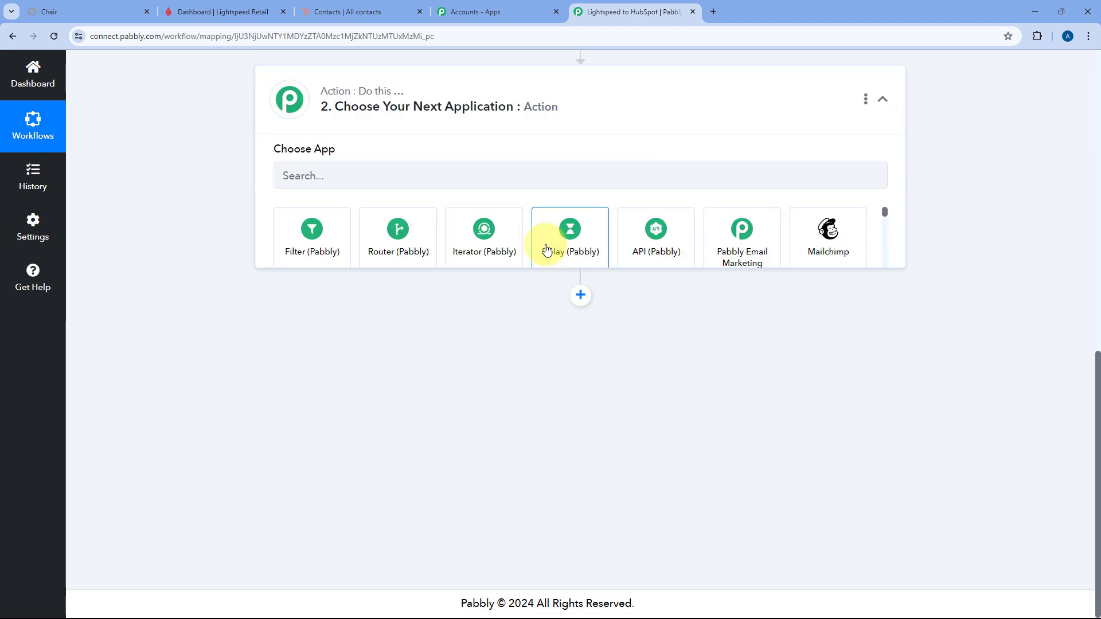
click(407, 289)
text(Te)
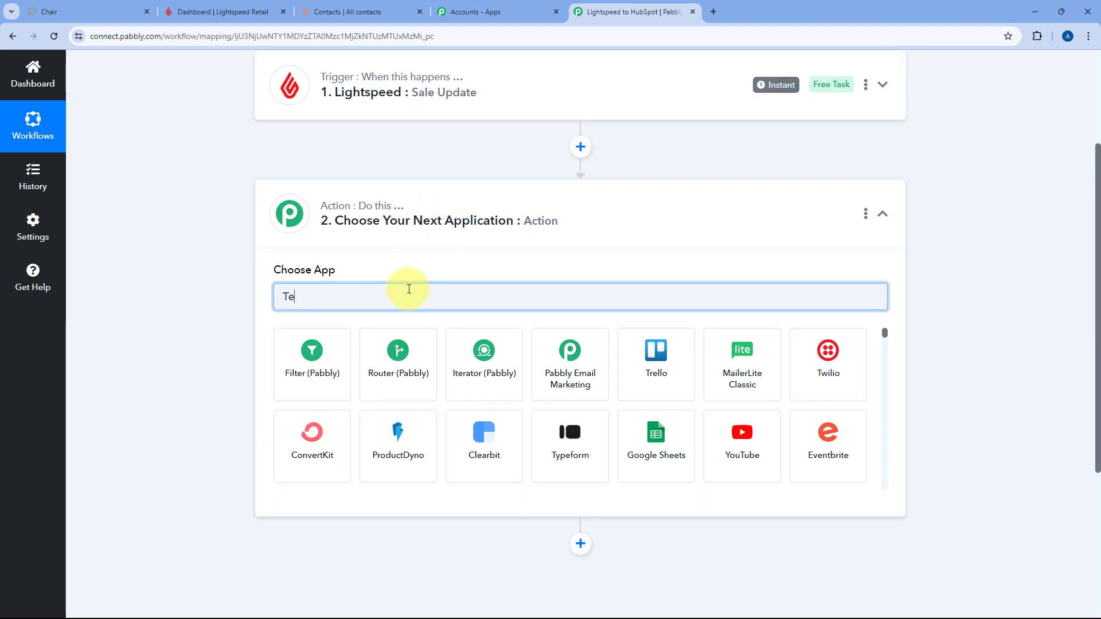
text(xt)
click(331, 342)
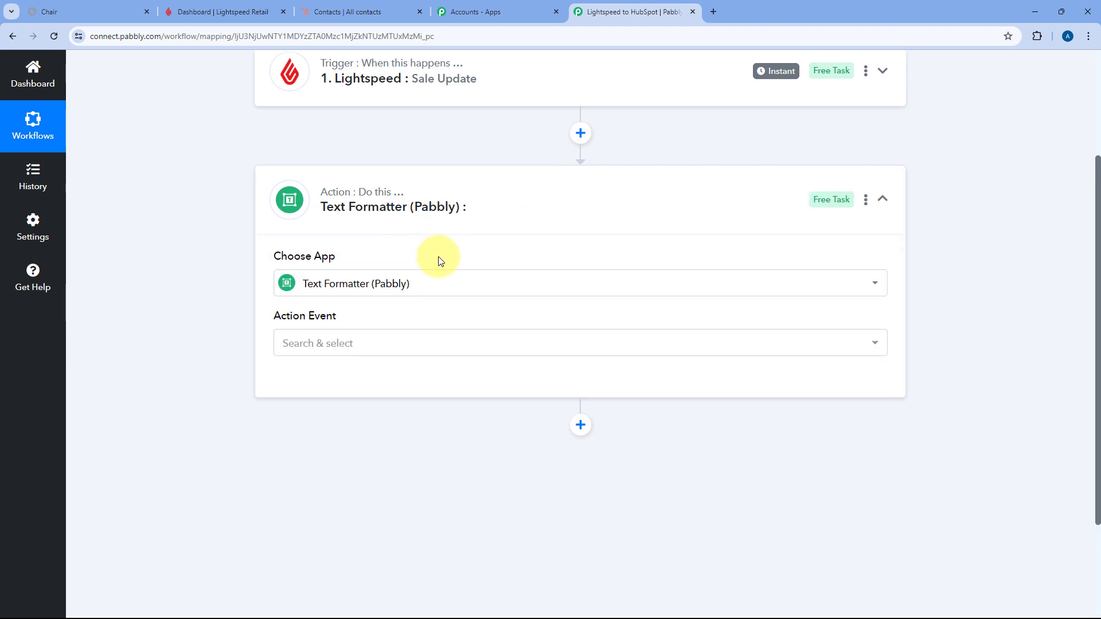
click(388, 298)
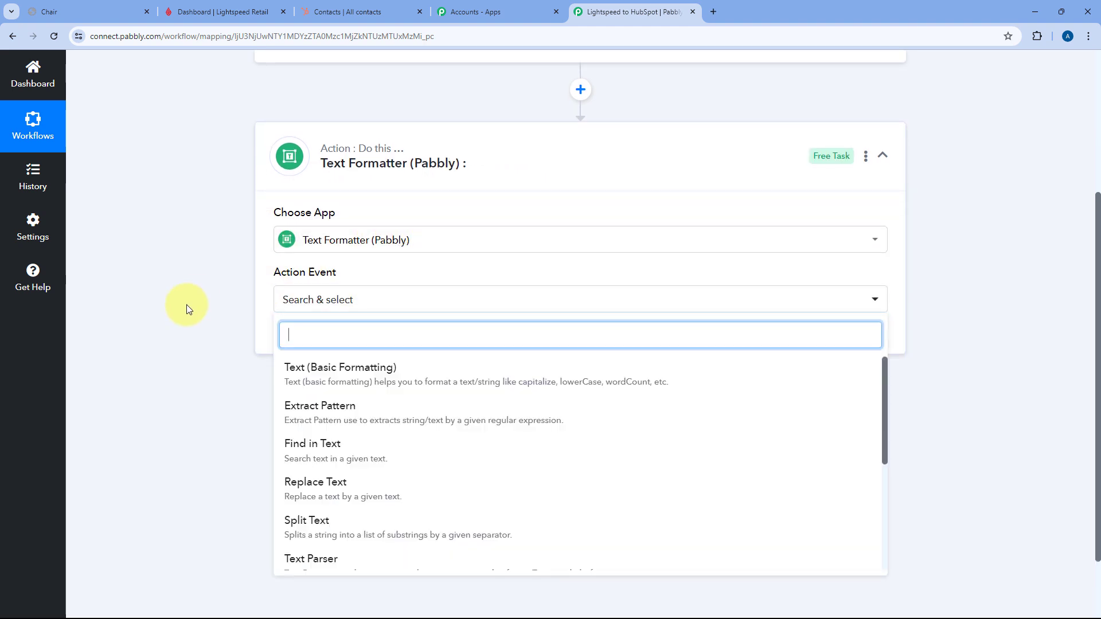
scroll(187, 304, down, 2)
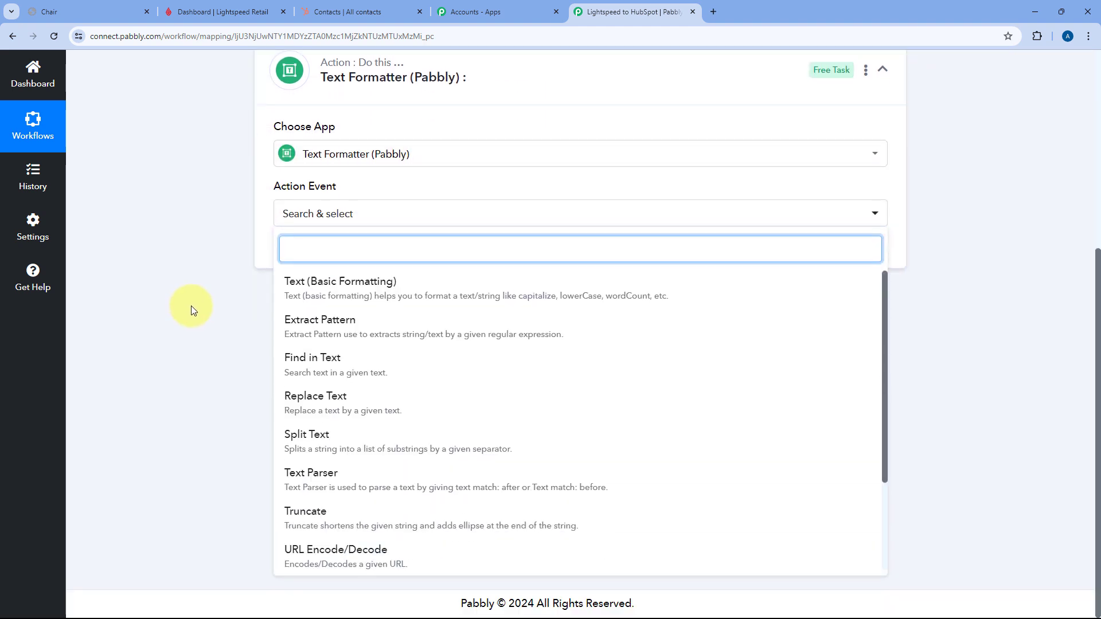
click(308, 477)
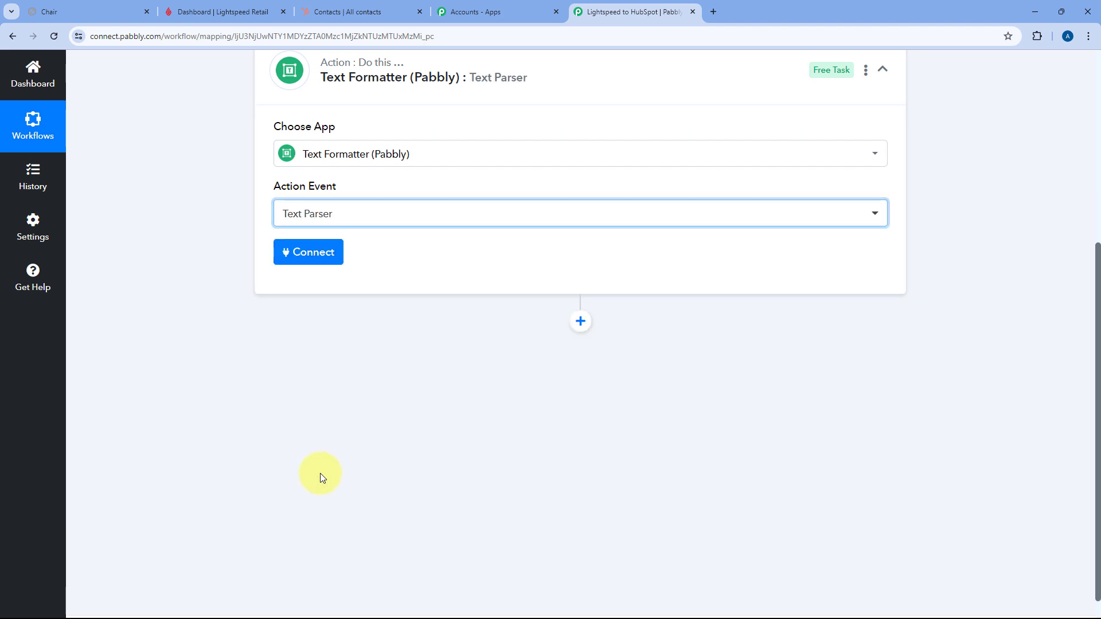
click(324, 260)
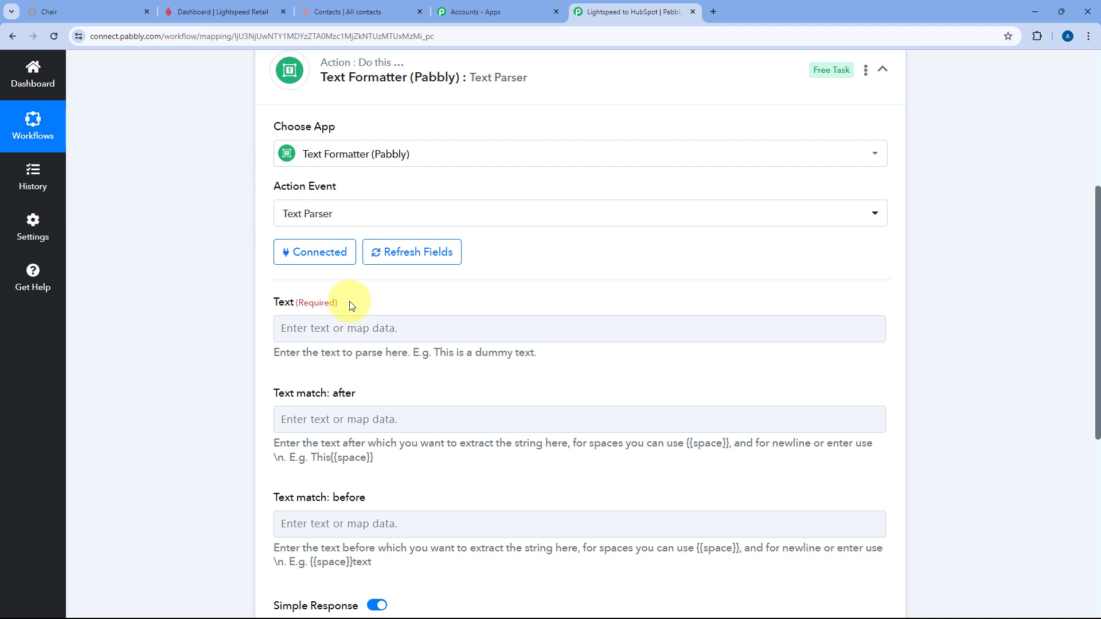
scroll(518, 278, up, 4)
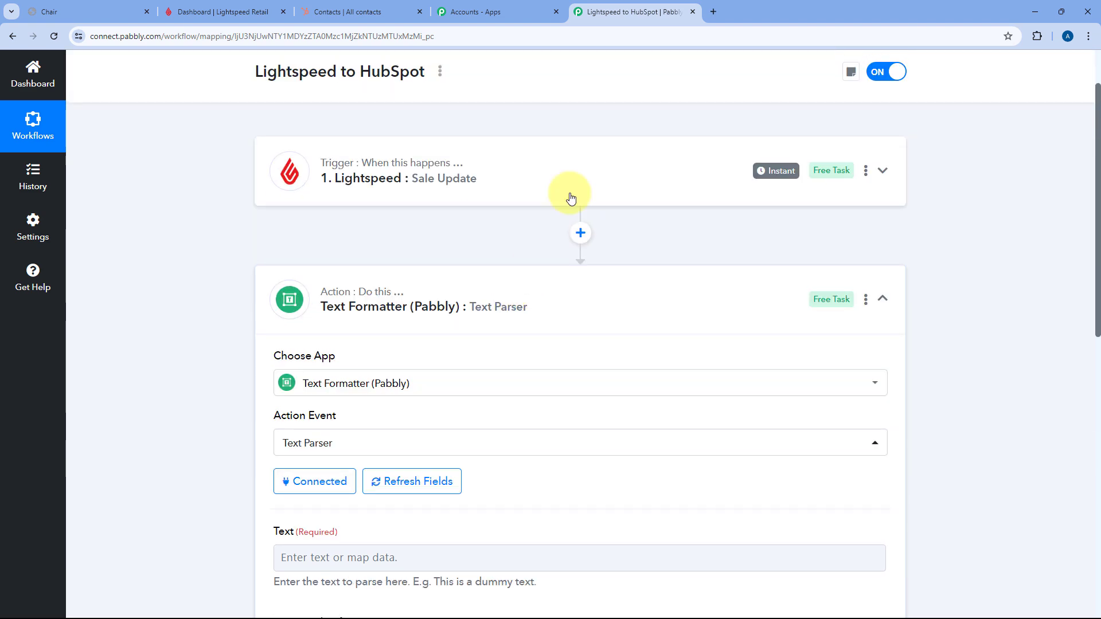
click(523, 197)
scroll(226, 279, down, 10)
drag(386, 179, 277, 182)
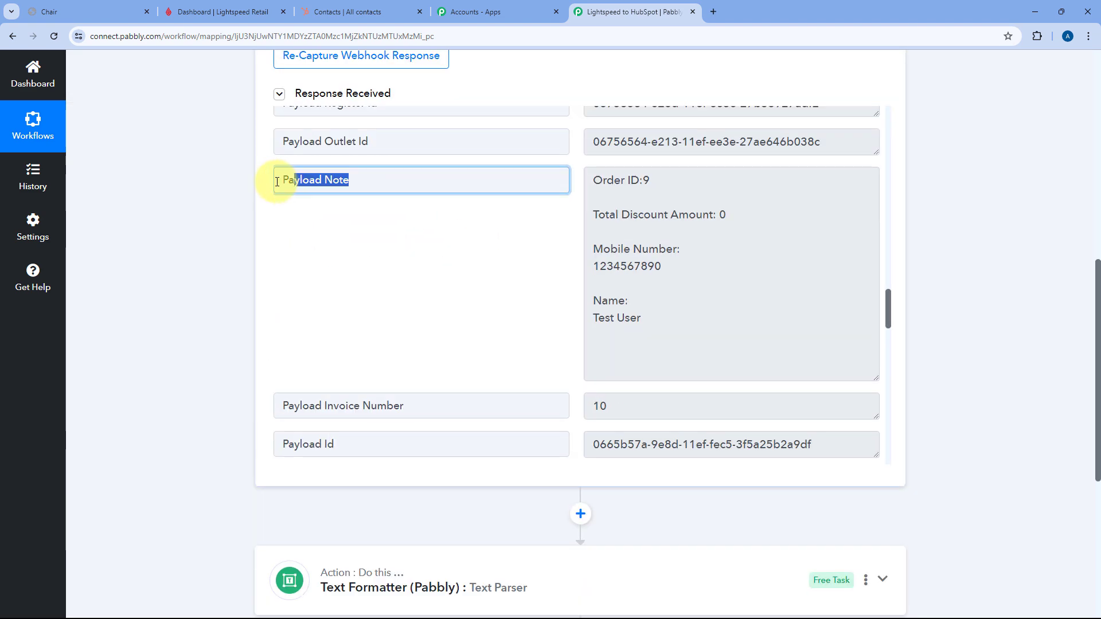
click(624, 179)
drag(592, 179, 644, 327)
click(650, 315)
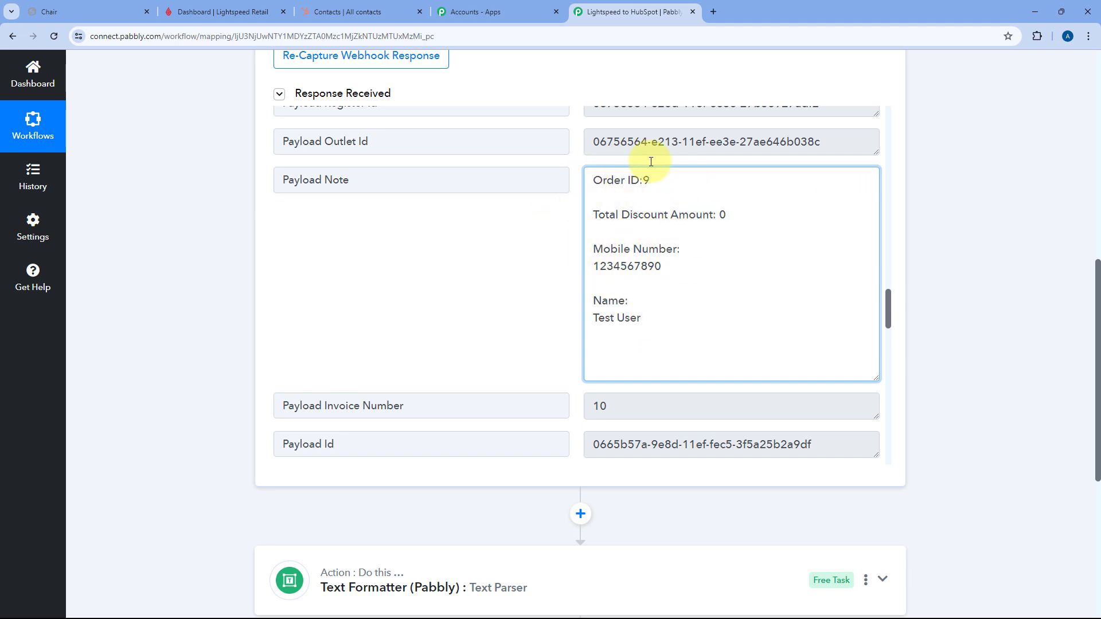
click(577, 180)
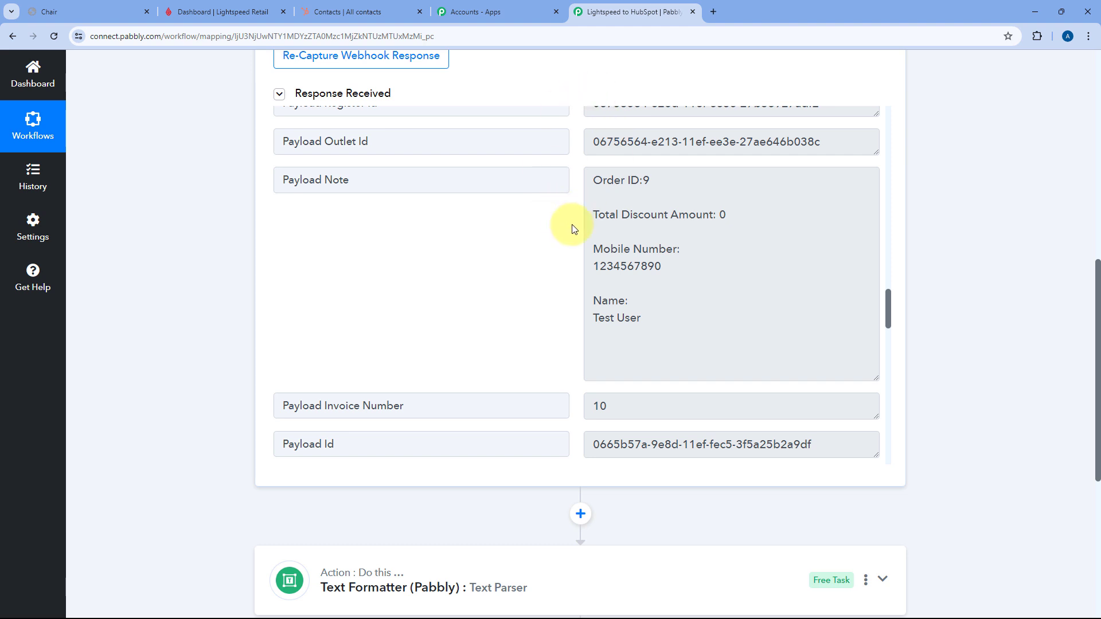
scroll(430, 332, down, 5)
click(511, 297)
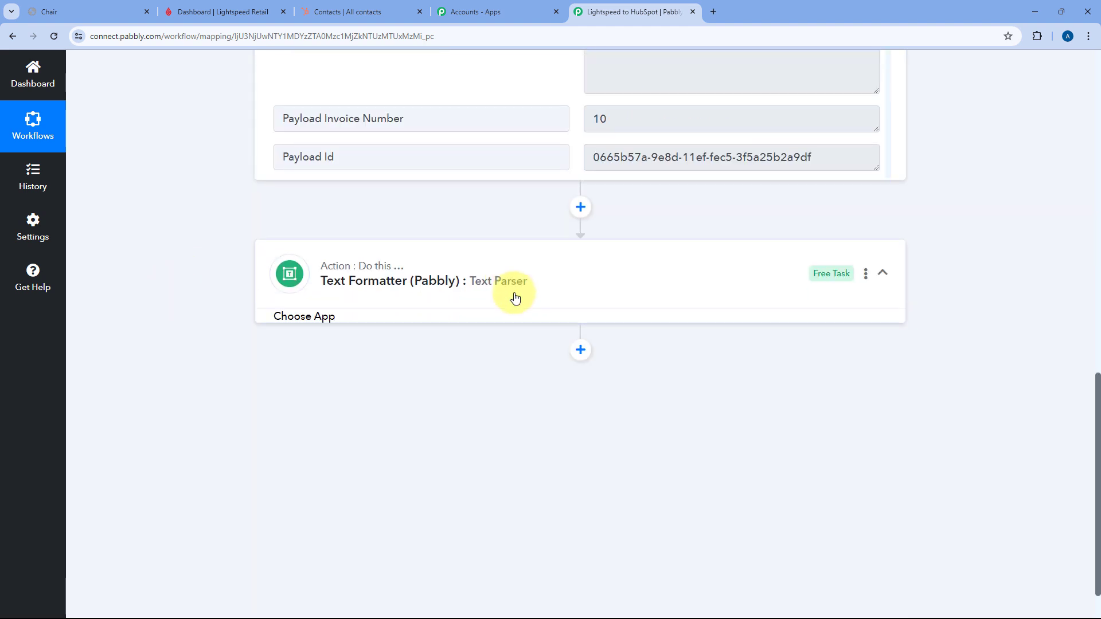
scroll(515, 298, down, 10)
scroll(283, 344, up, 9)
scroll(233, 362, down, 3)
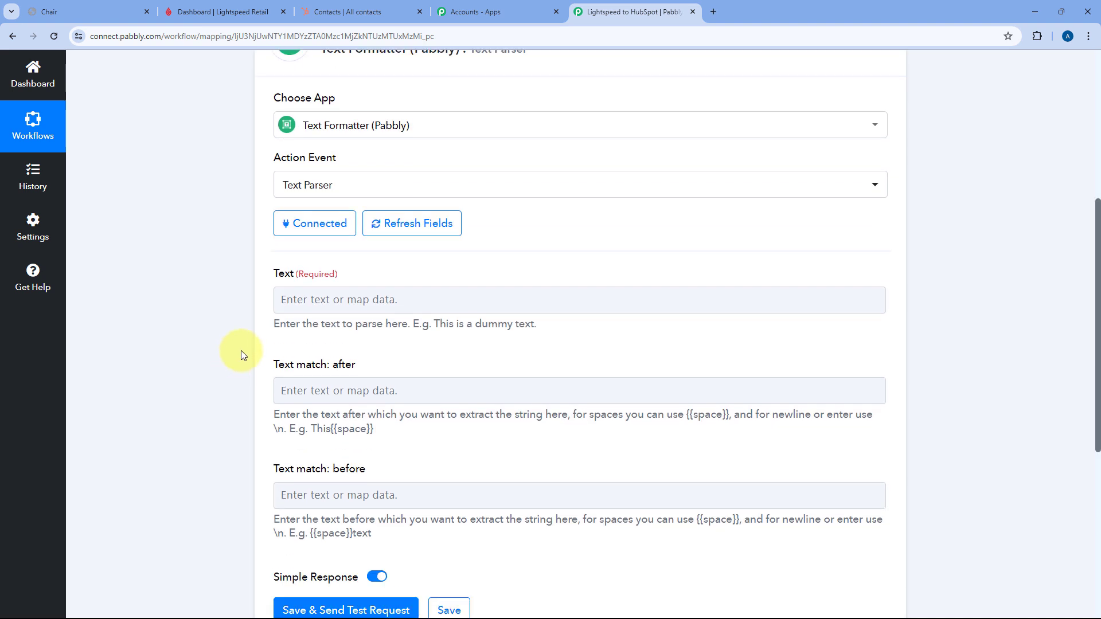
- Map the Payload Note from '1. Lightspeed: Sale Update' into the Text Parser's Text field
click(310, 298)
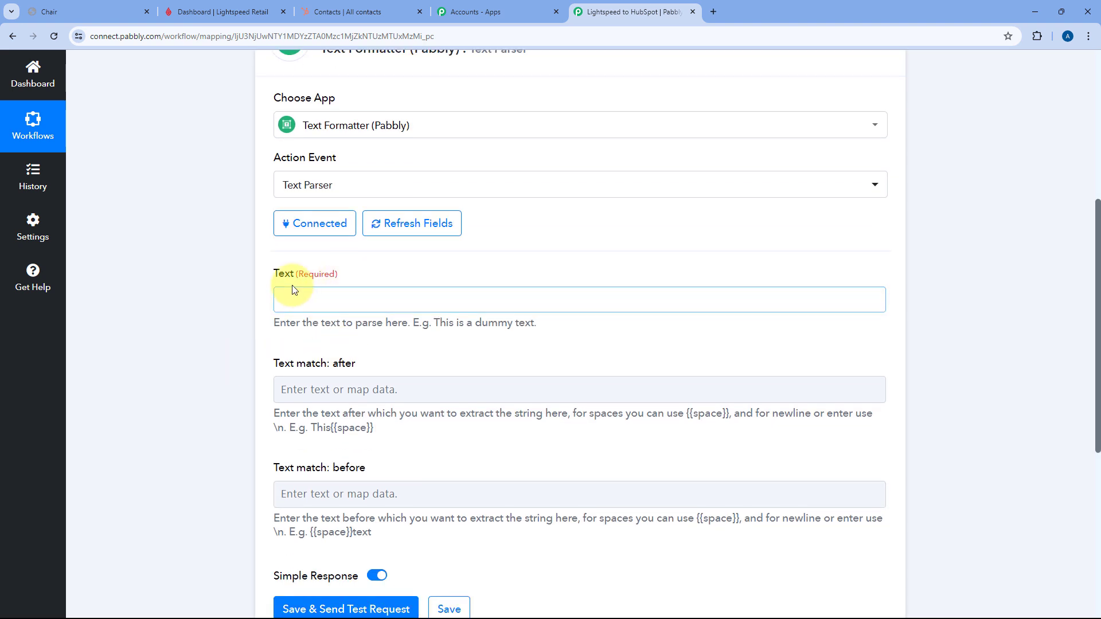
scroll(243, 272, down, 2)
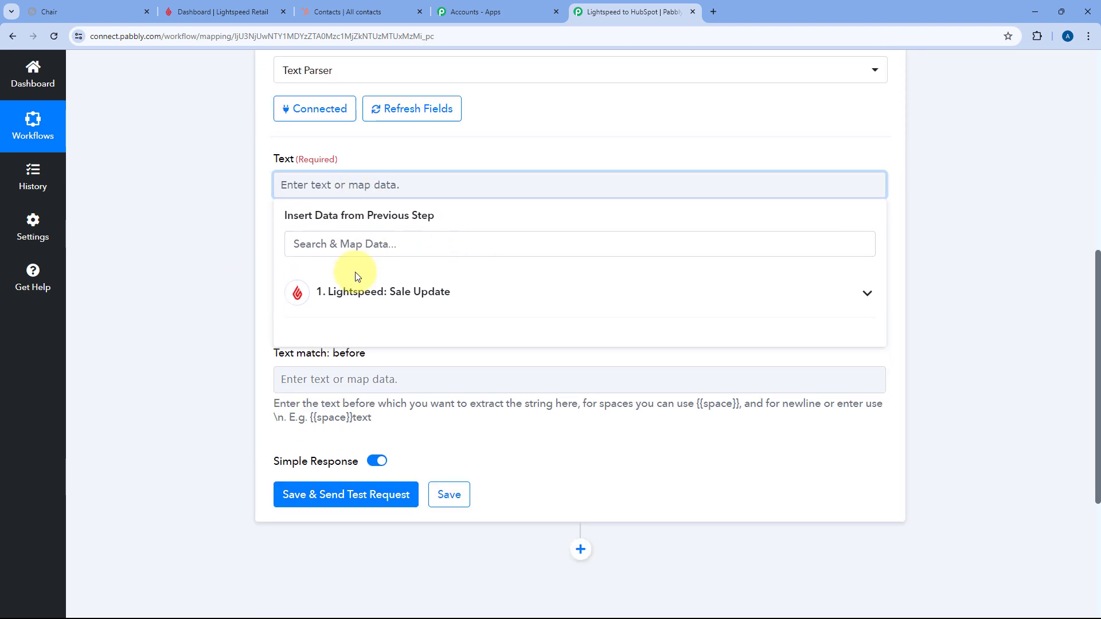
click(461, 292)
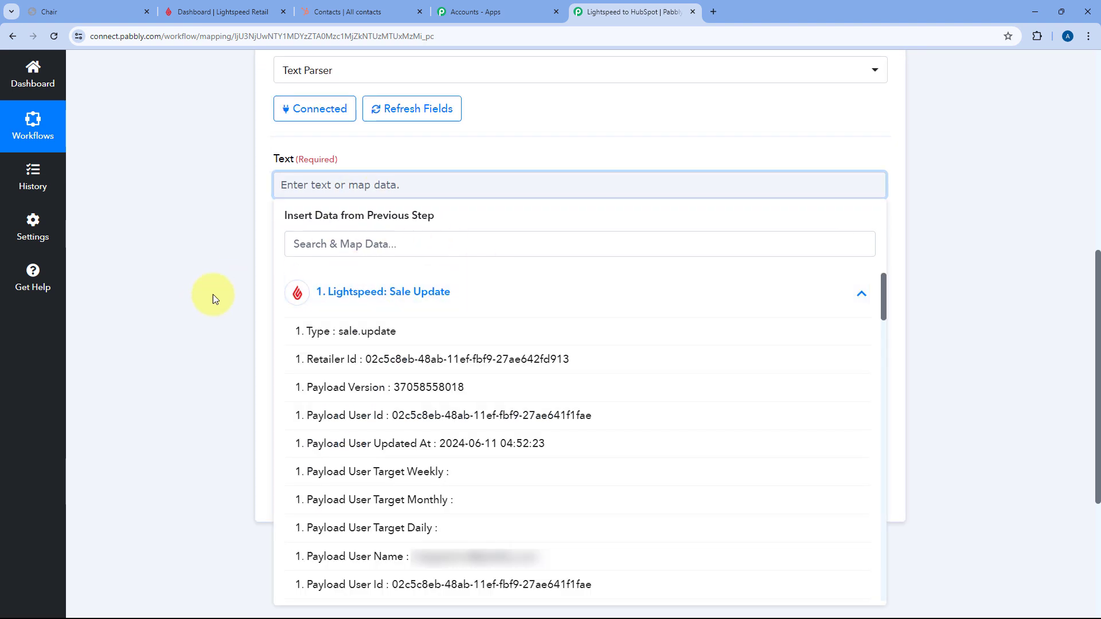
scroll(224, 275, down, 1)
scroll(499, 289, down, 10)
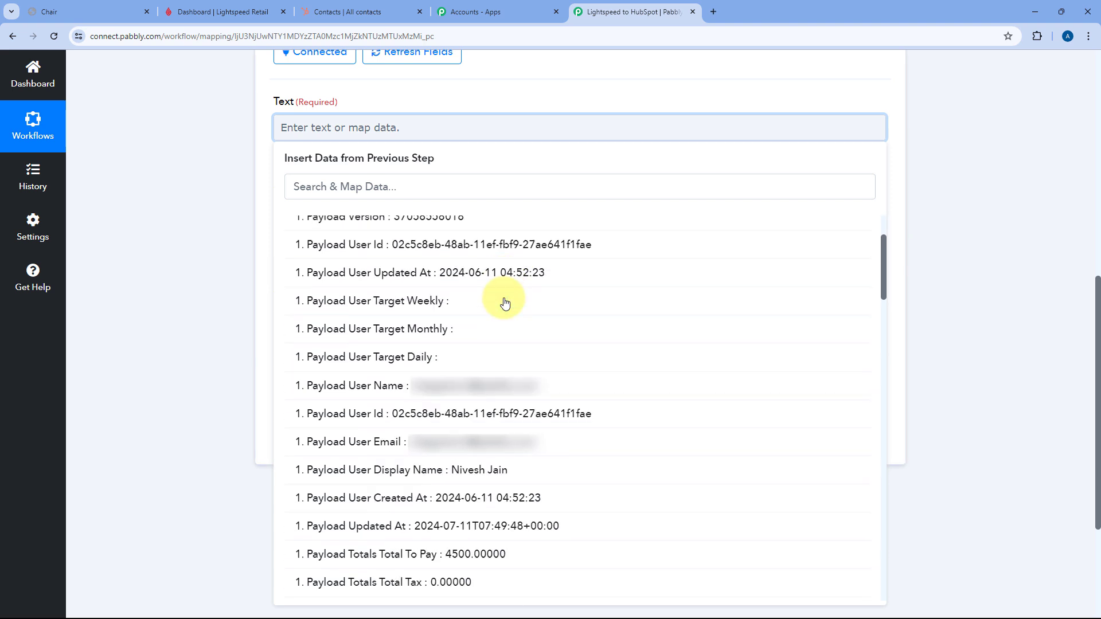
scroll(503, 303, down, 8)
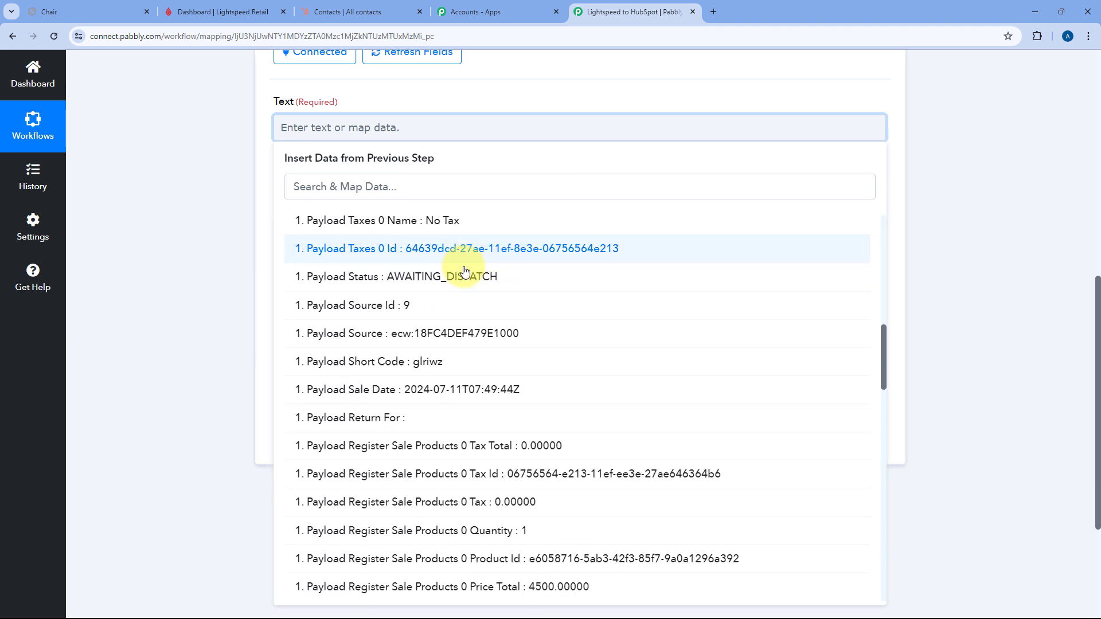
scroll(466, 272, down, 4)
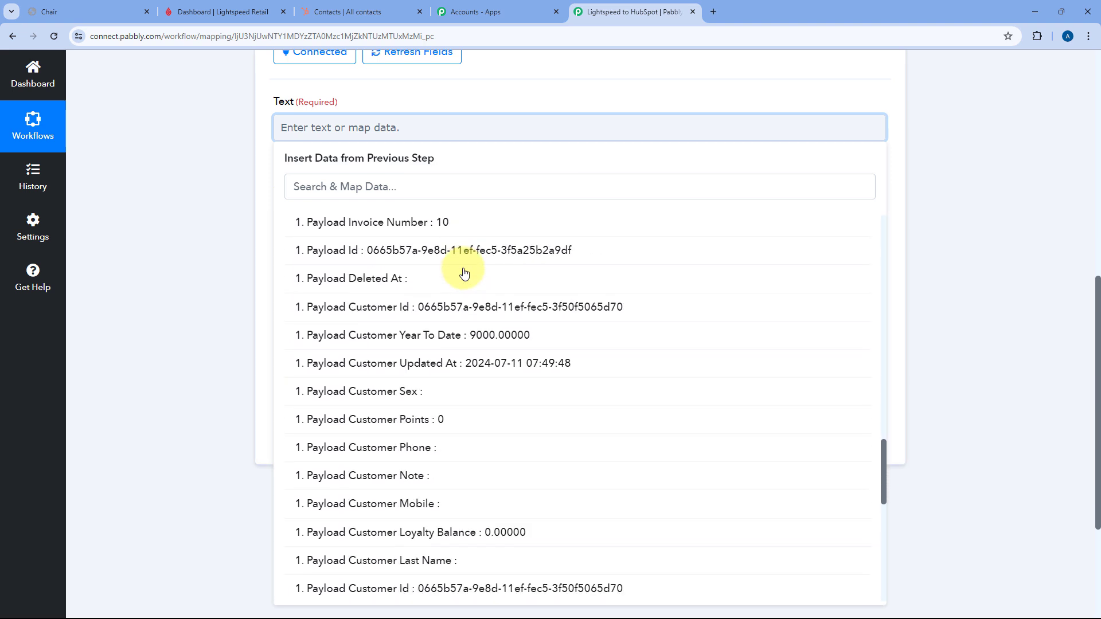
scroll(467, 270, up, 3)
click(376, 312)
click(247, 185)
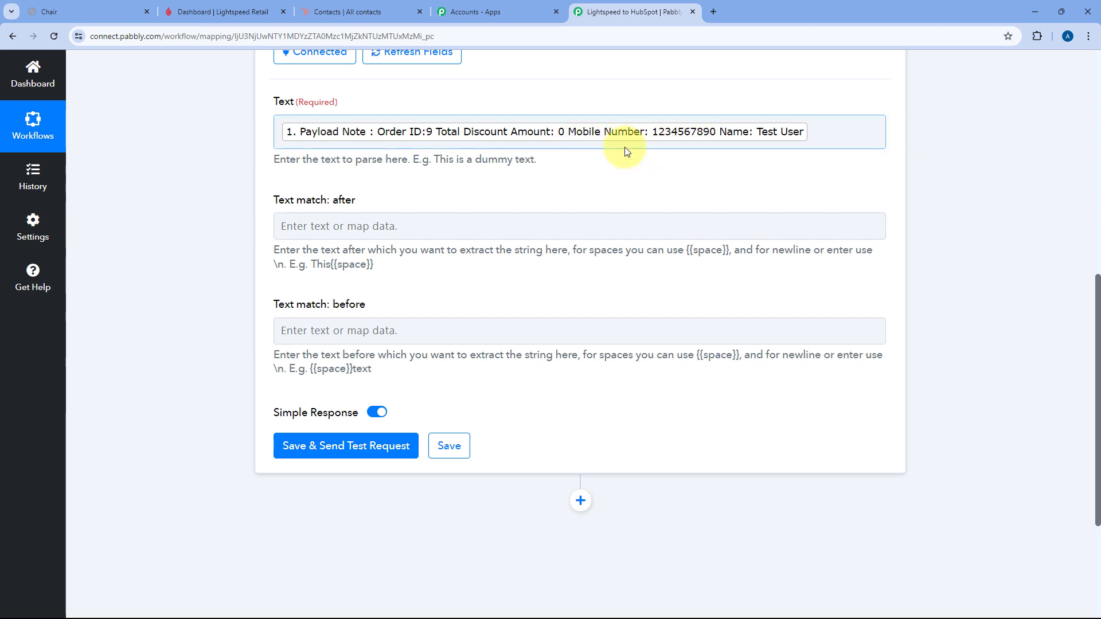
- Enter 'Mobile Number:' in the Text match: after field, fixing the misspelling
click(450, 225)
text(Mo)
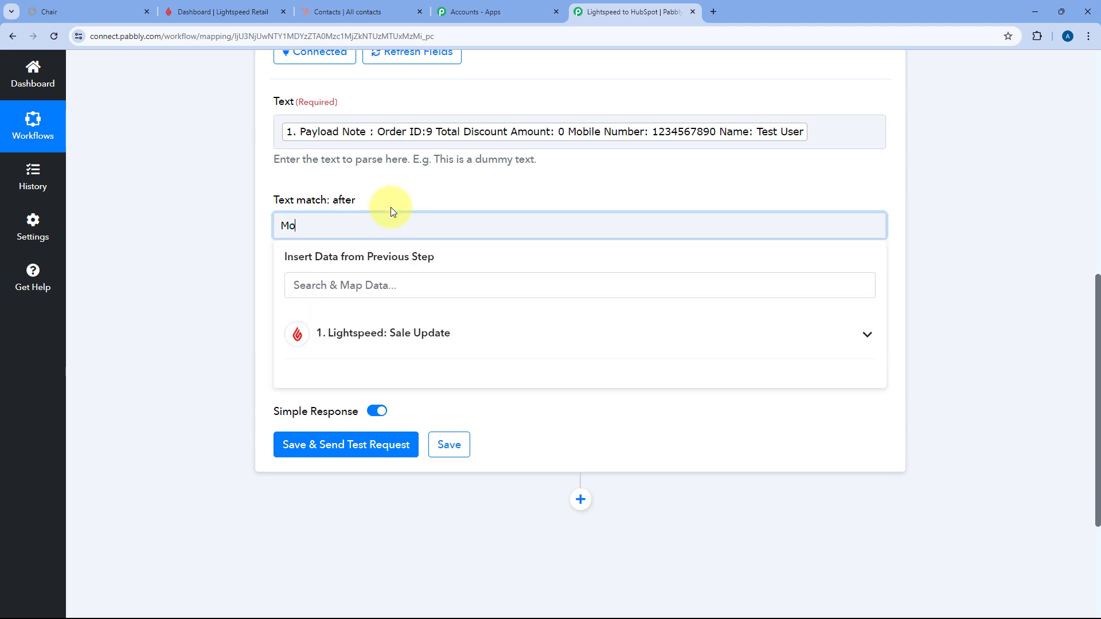
text(ble Number:)
click(391, 208)
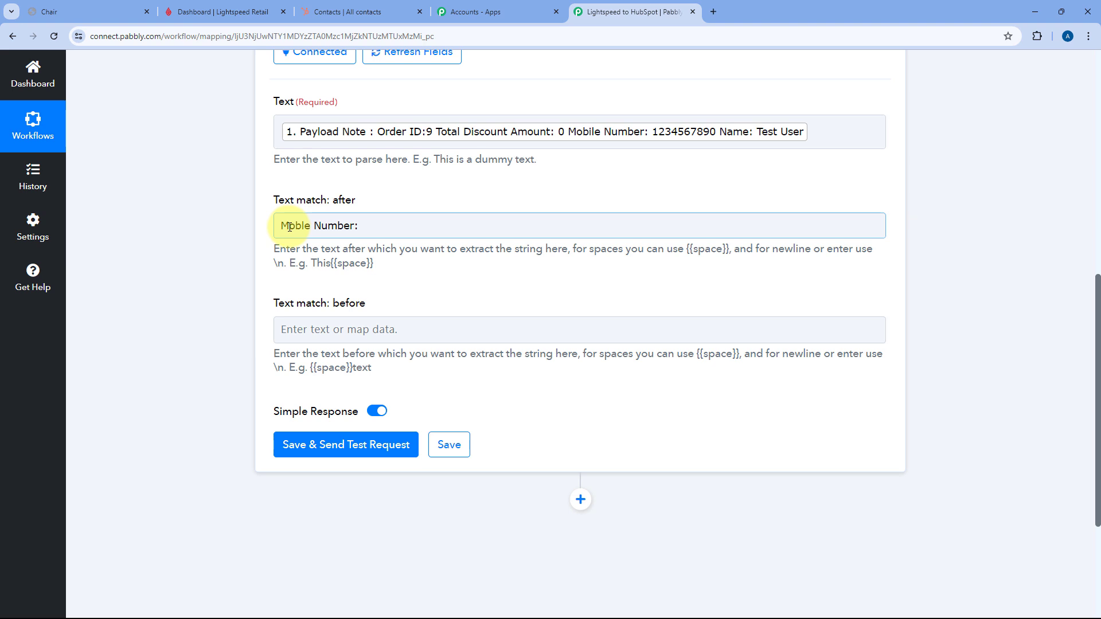
click(289, 226)
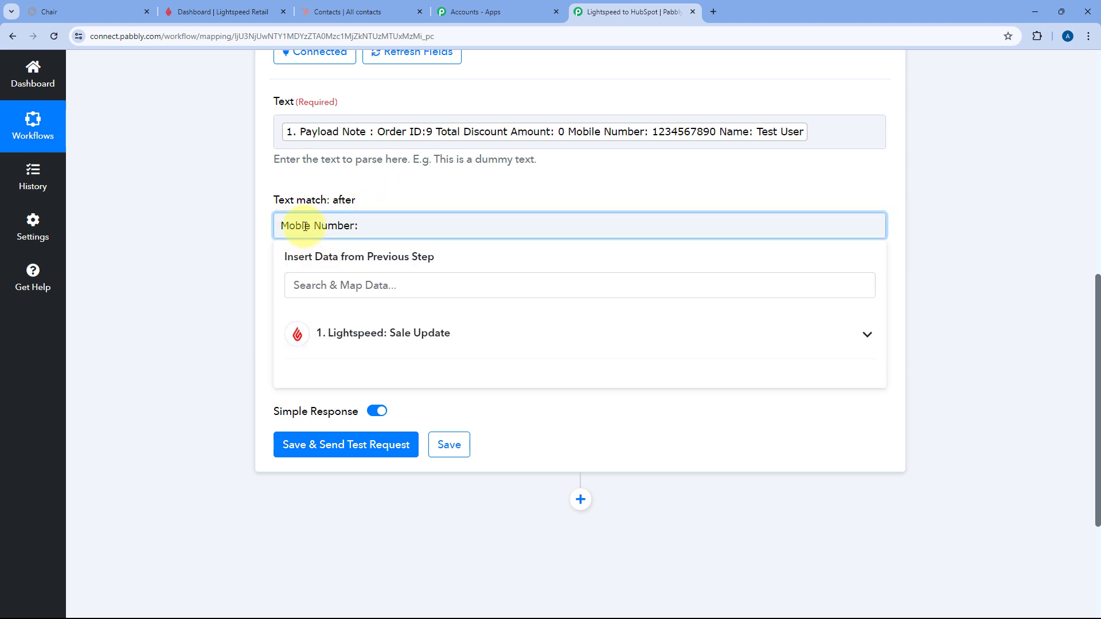
click(303, 225)
text(i)
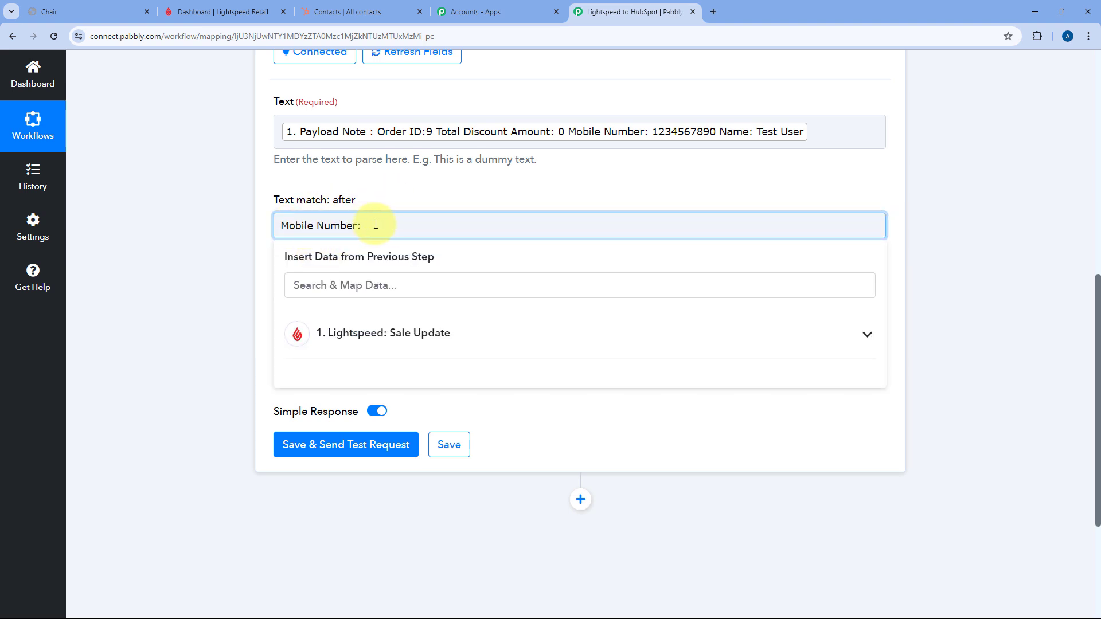
click(377, 225)
click(425, 194)
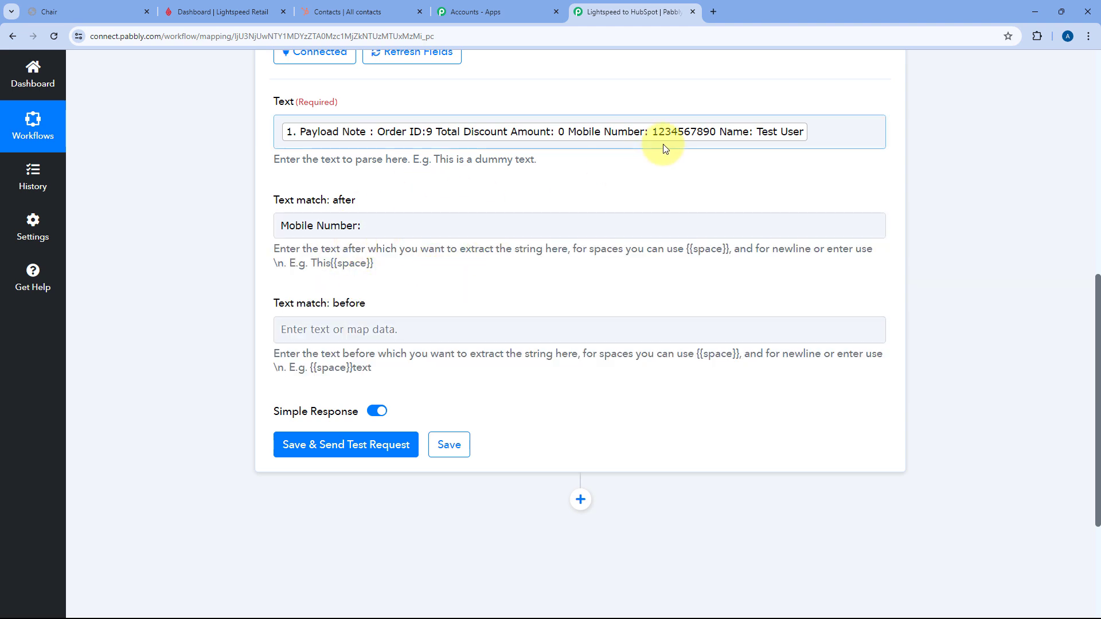
click(369, 330)
text(Name:)
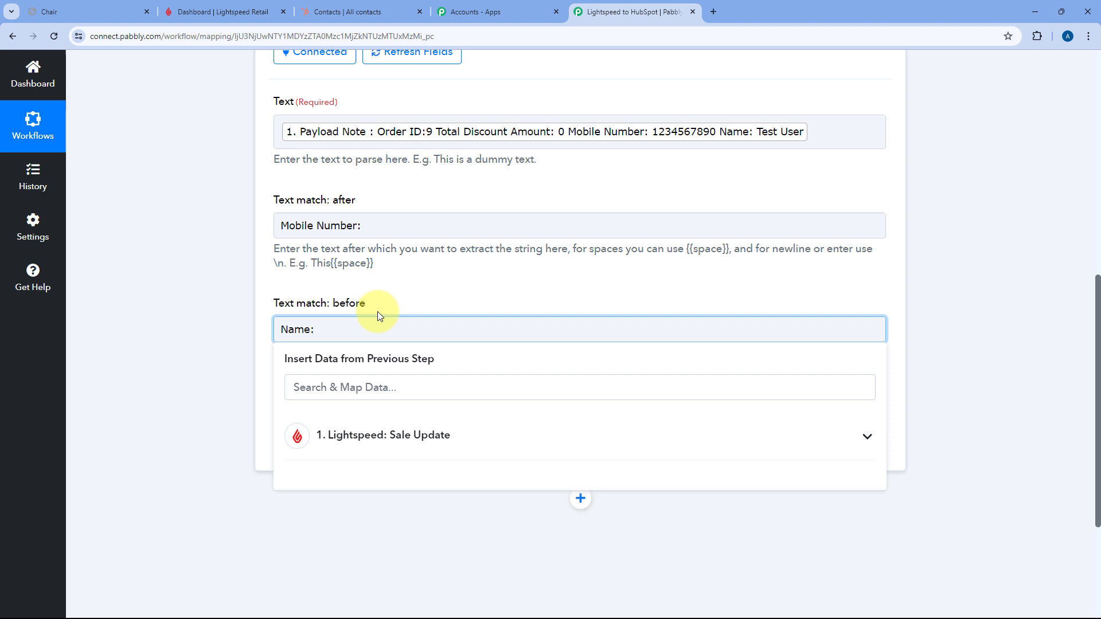
click(391, 300)
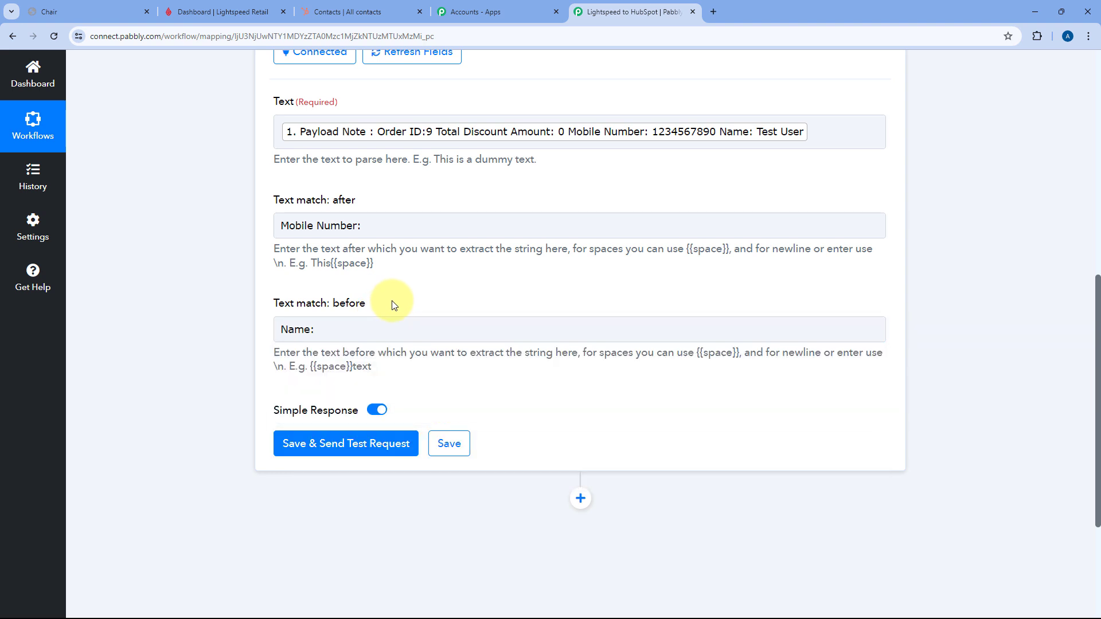
click(342, 443)
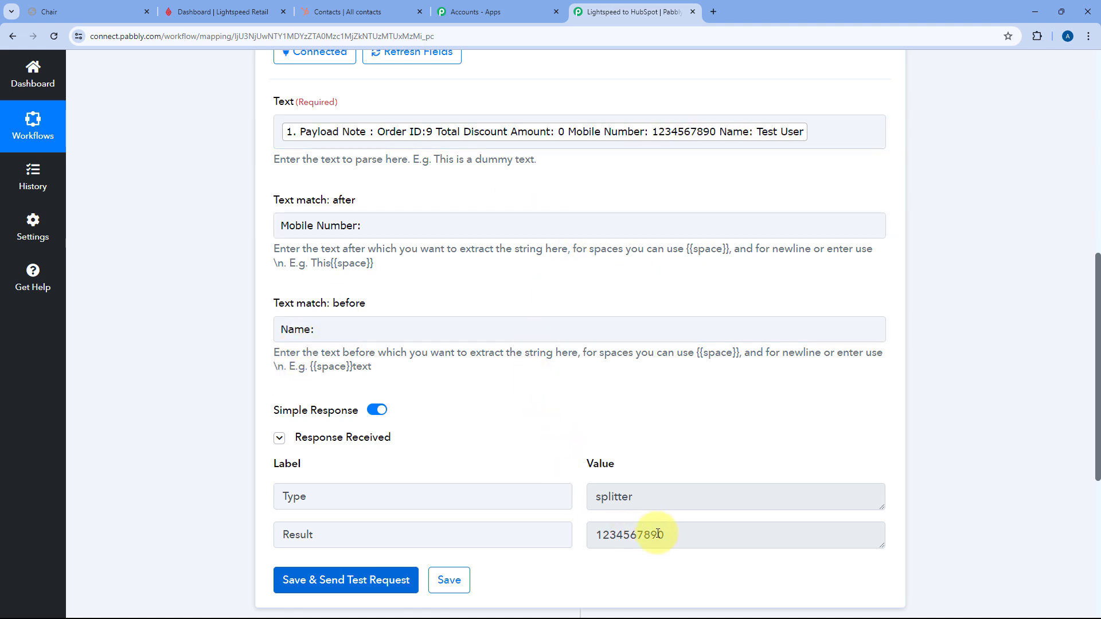
drag(668, 535, 594, 536)
click(586, 475)
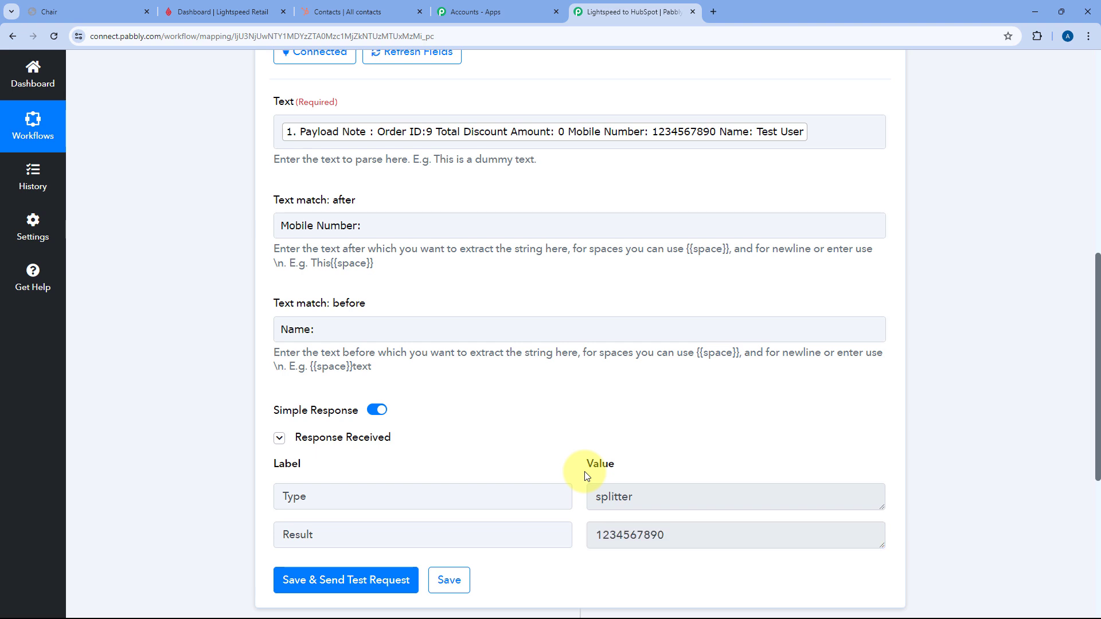
scroll(575, 295, up, 2)
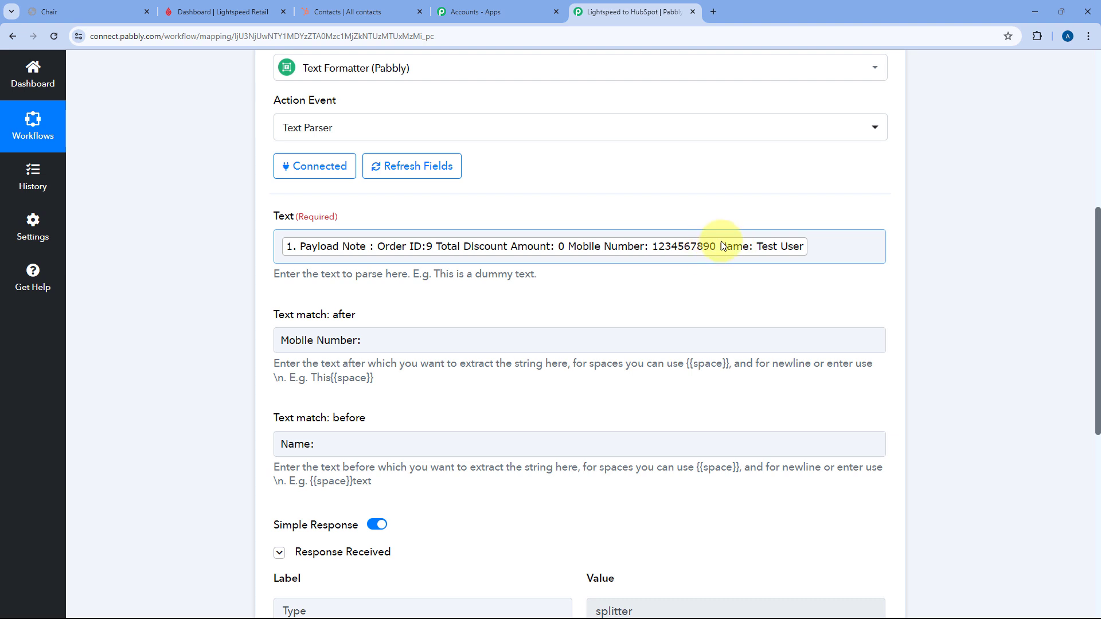
scroll(806, 209, up, 3)
click(866, 160)
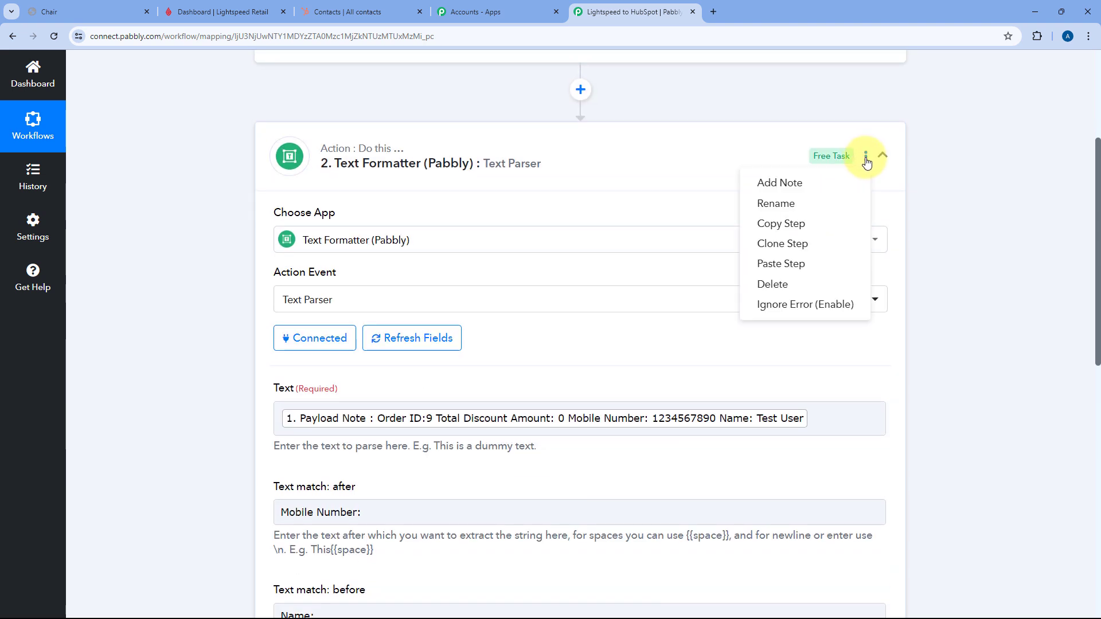
click(790, 244)
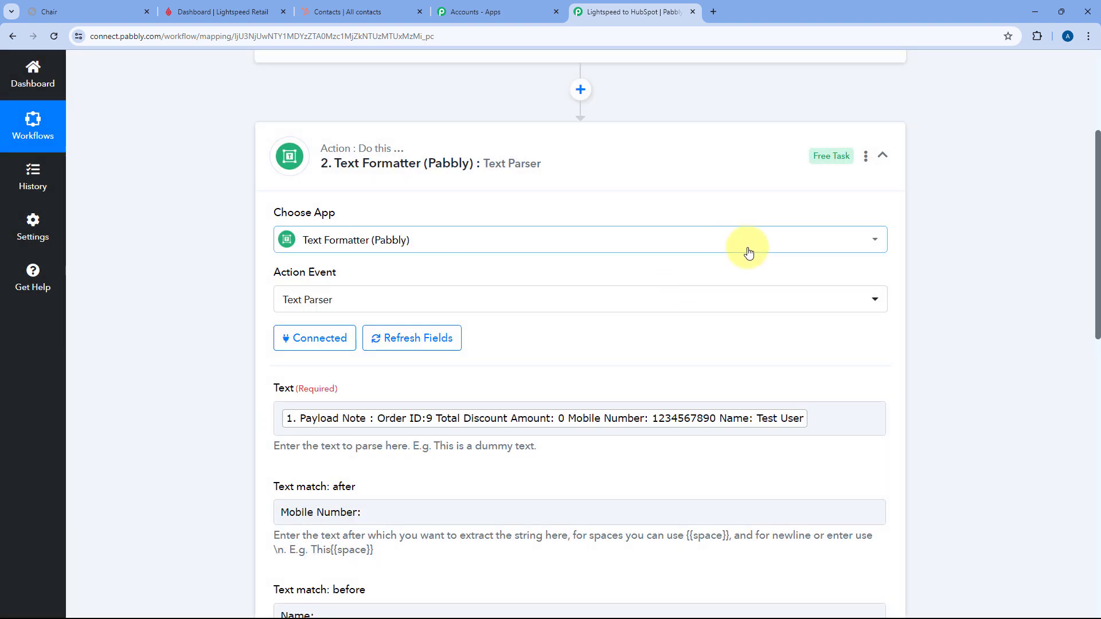
- In the copied step 3, clear the 'Mobile Number:' and 'Name:' match fields
click(593, 142)
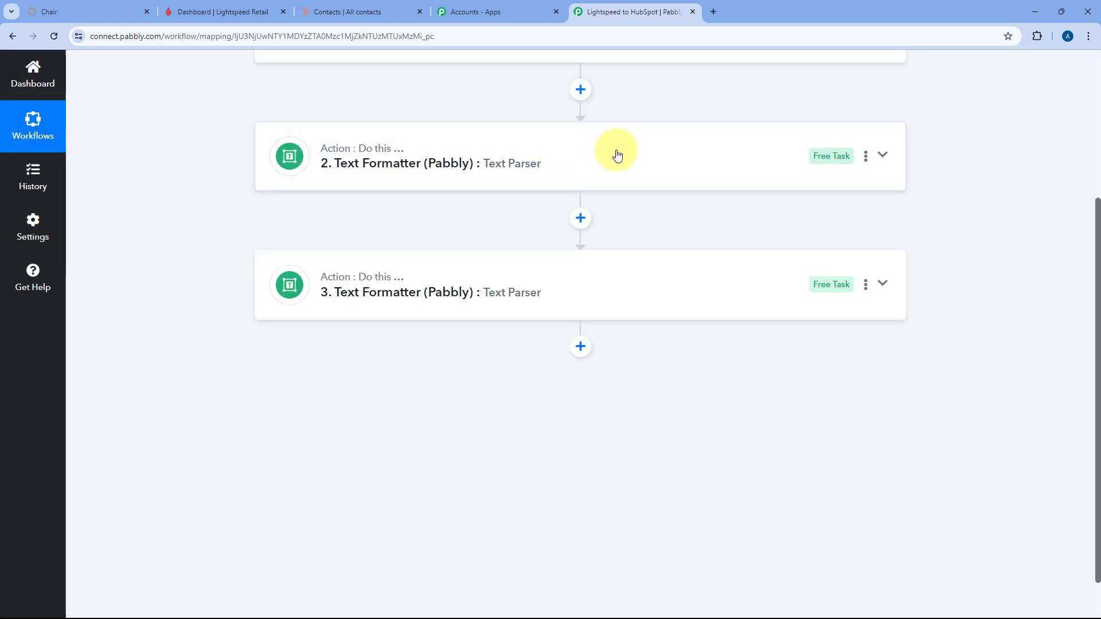
click(545, 273)
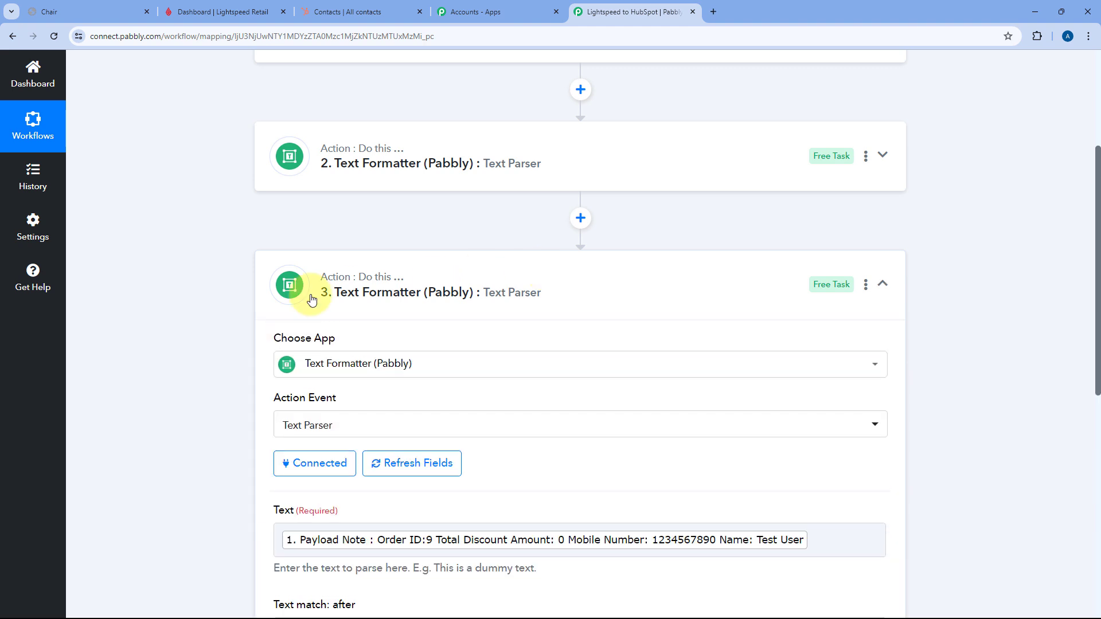
scroll(187, 299, down, 4)
triple_click(405, 287)
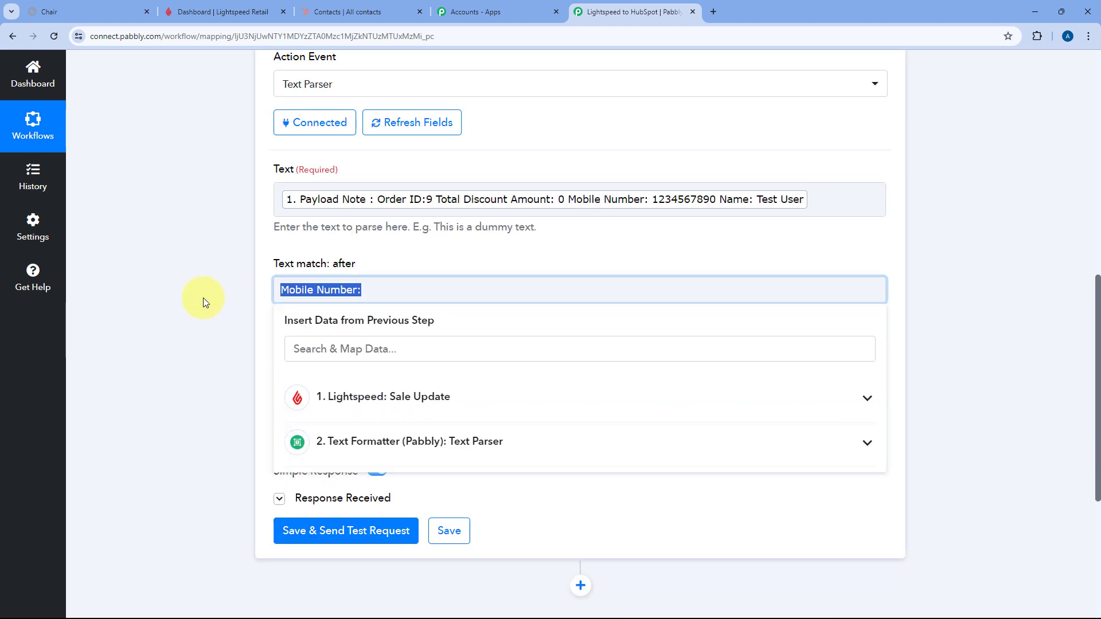
key(BackSpace)
click(168, 294)
triple_click(289, 385)
key(BackSpace)
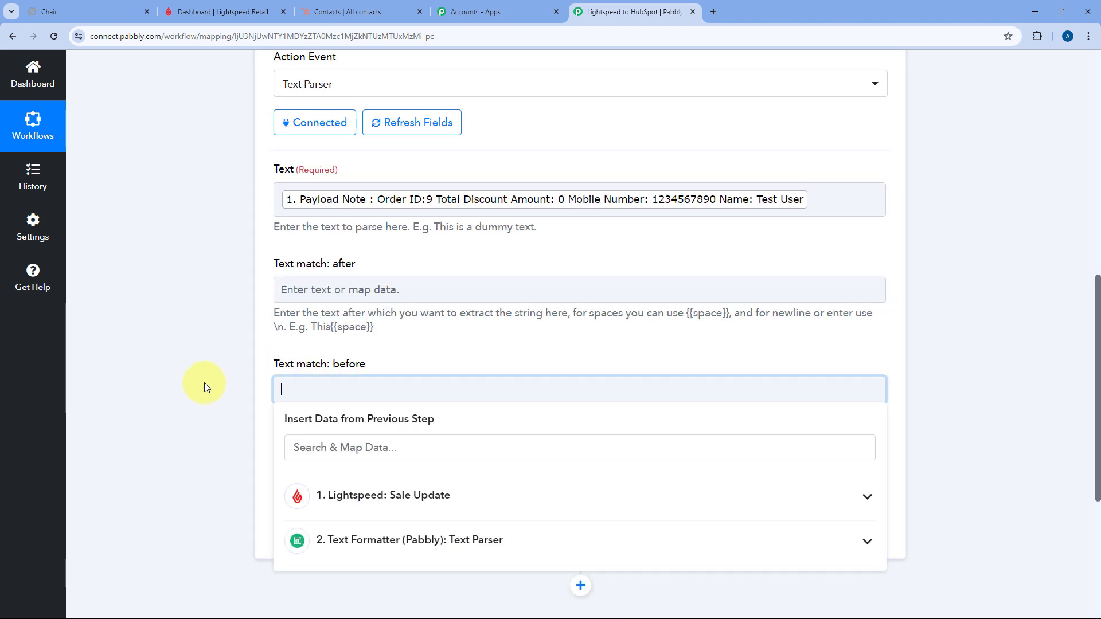
click(204, 383)
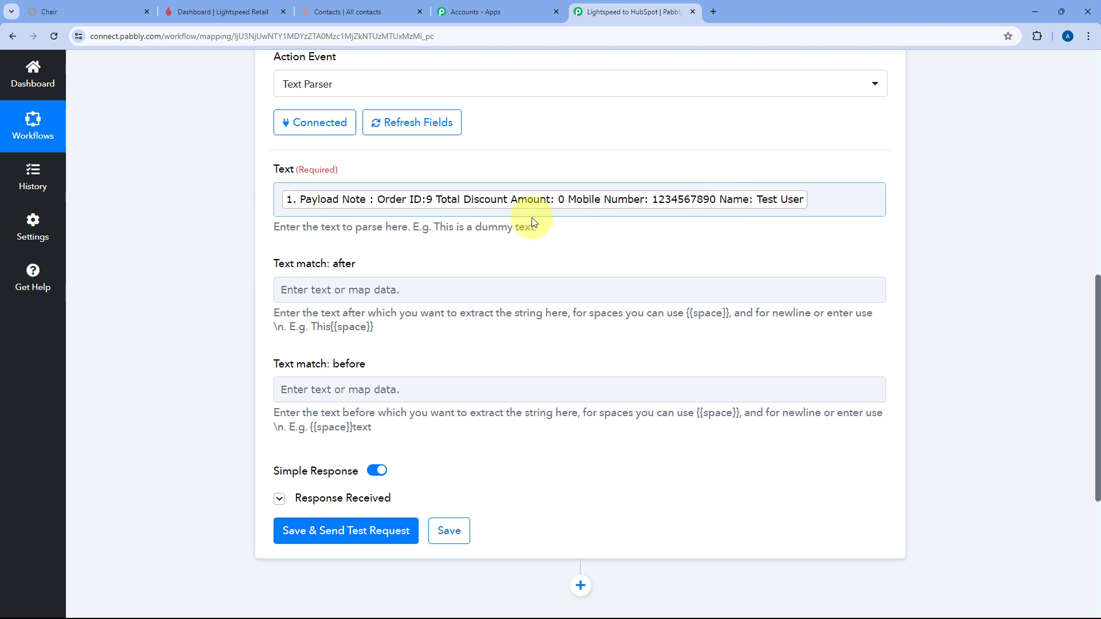
- Enter 'Name:' as step 3's Text match: after value
click(448, 292)
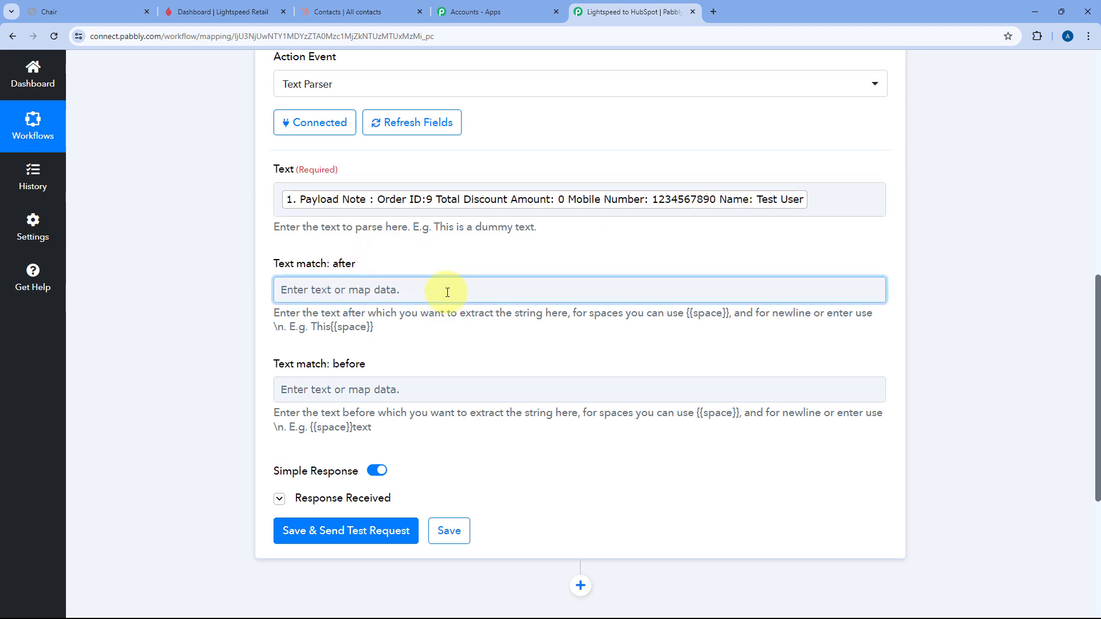
text(Name:)
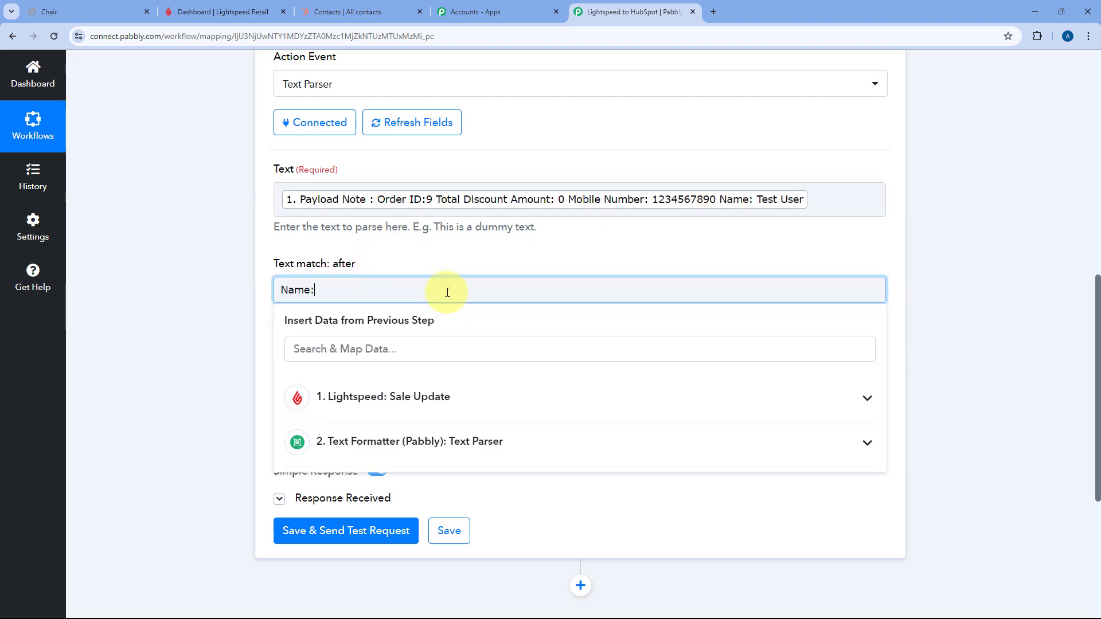
click(446, 264)
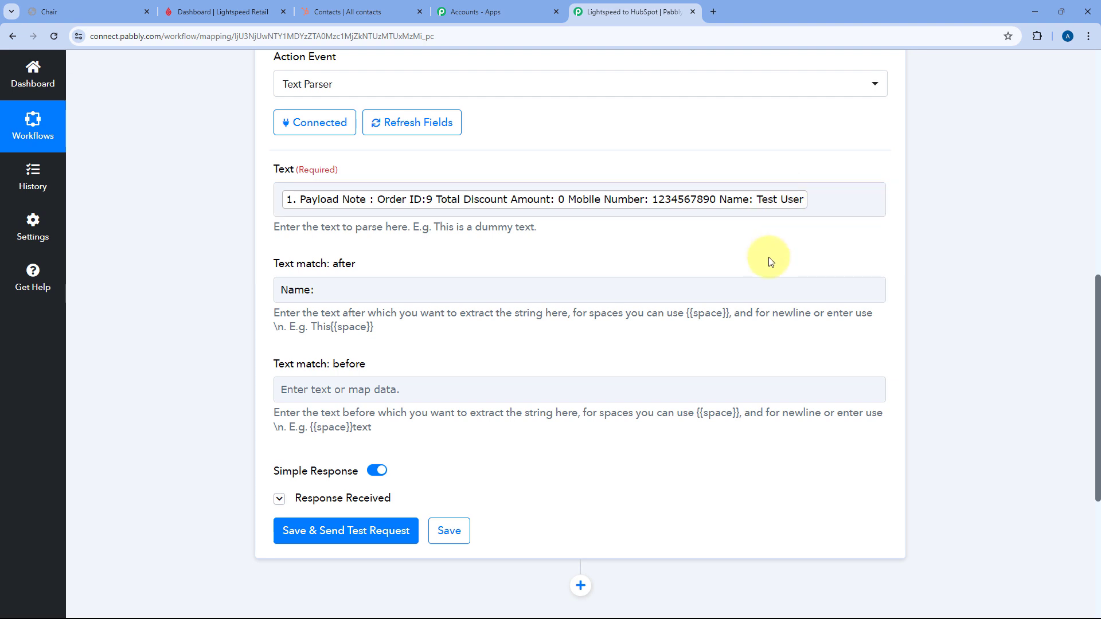
- Save and test step 3's parser, confirming the Result value reads Test User
click(327, 529)
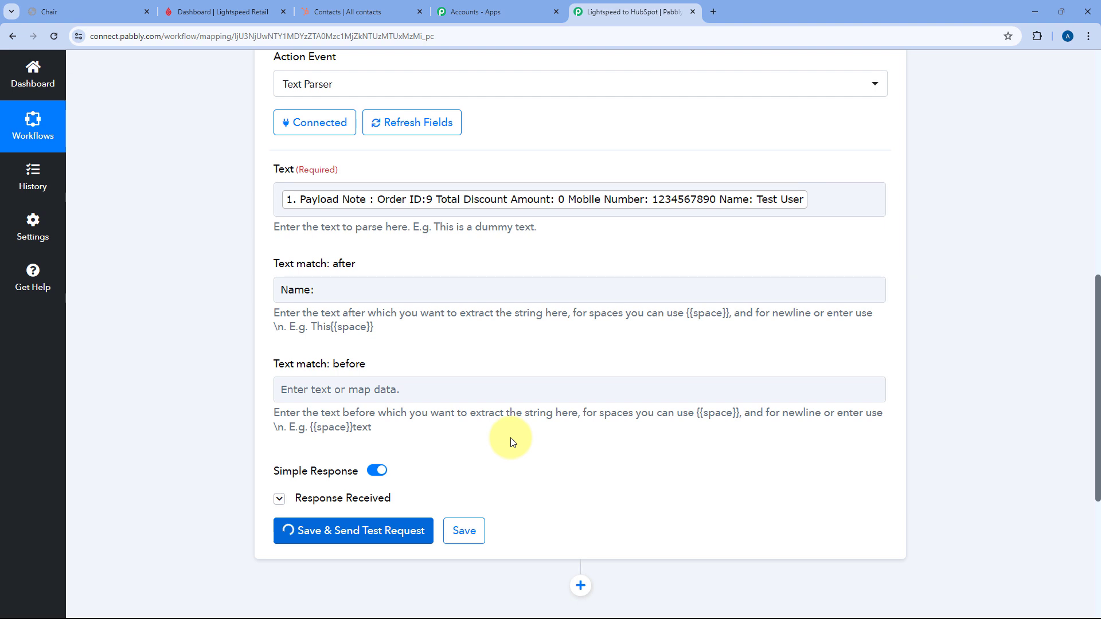
scroll(488, 430, down, 2)
drag(595, 480, 570, 482)
click(659, 481)
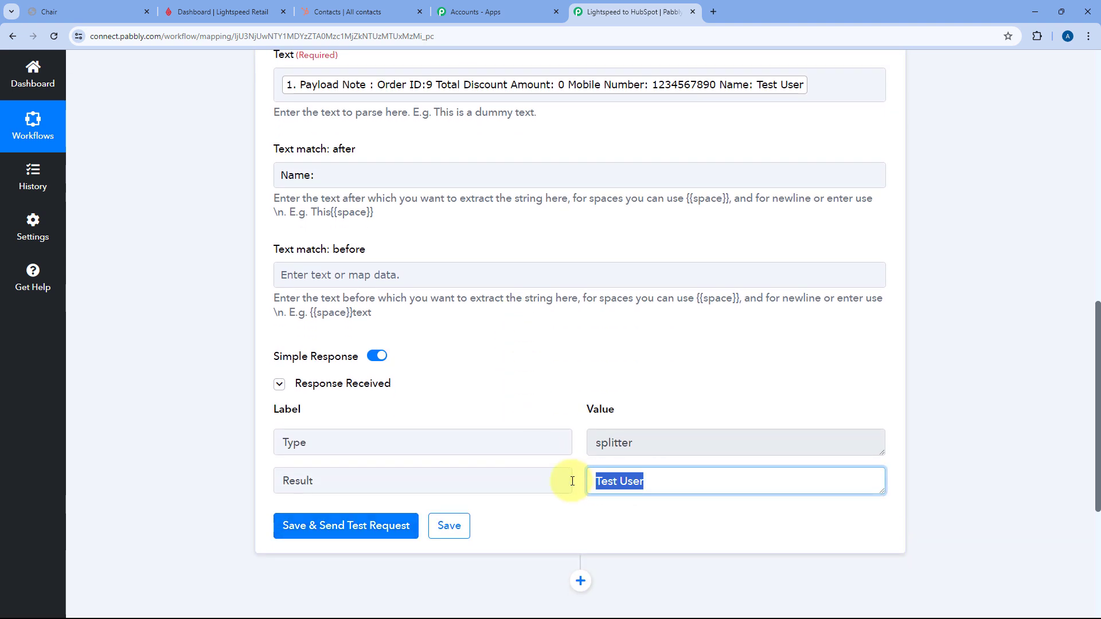
click(572, 417)
scroll(568, 415, up, 1)
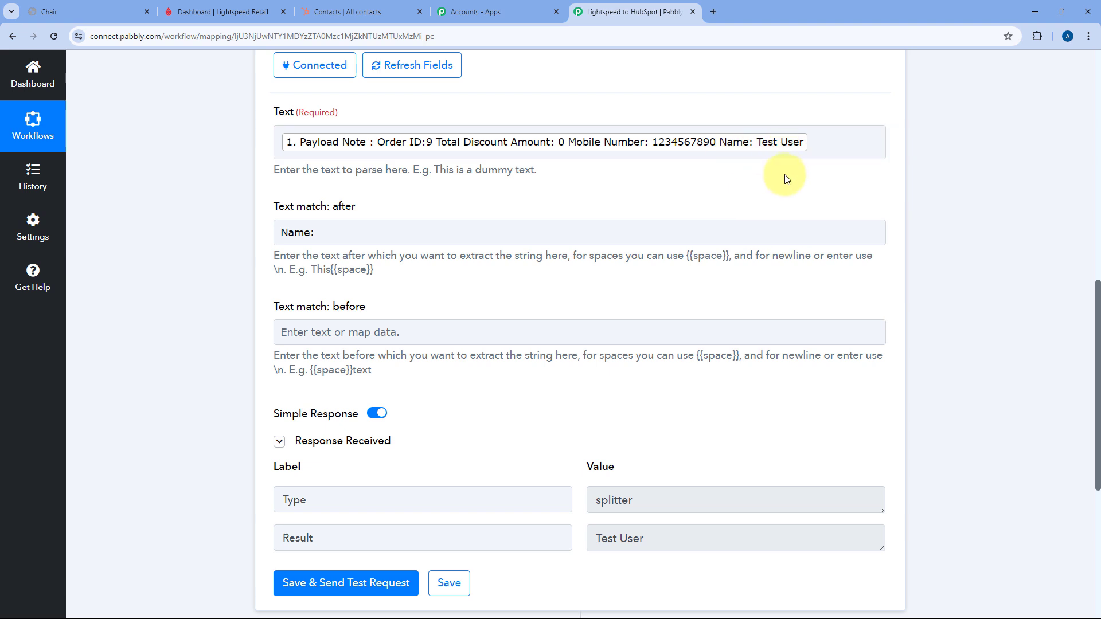
scroll(777, 187, down, 3)
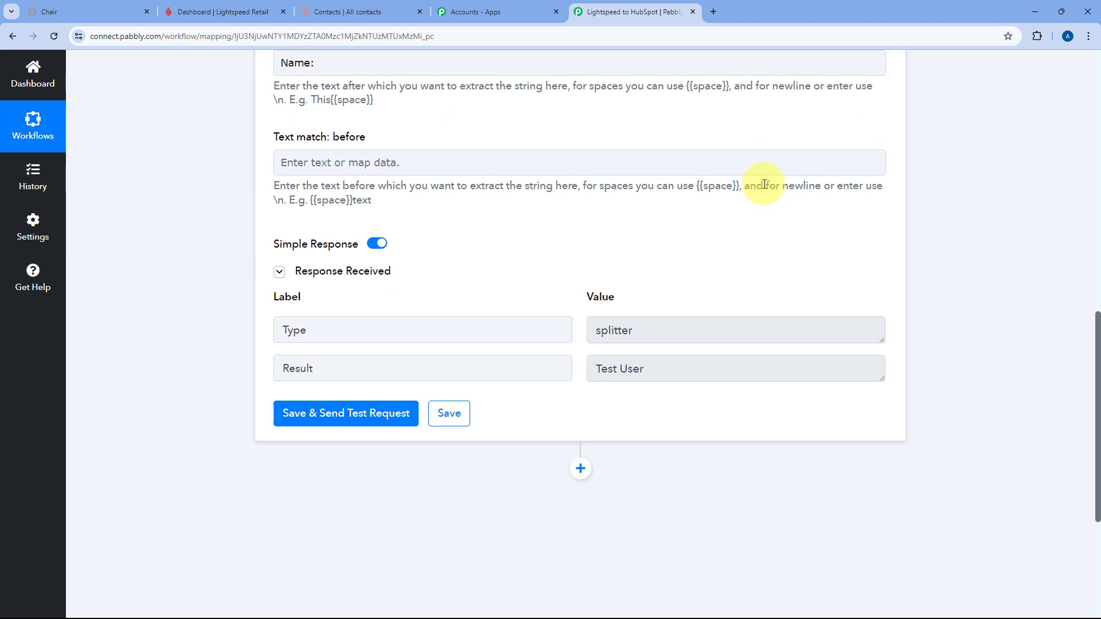
click(663, 366)
drag(664, 366, 584, 355)
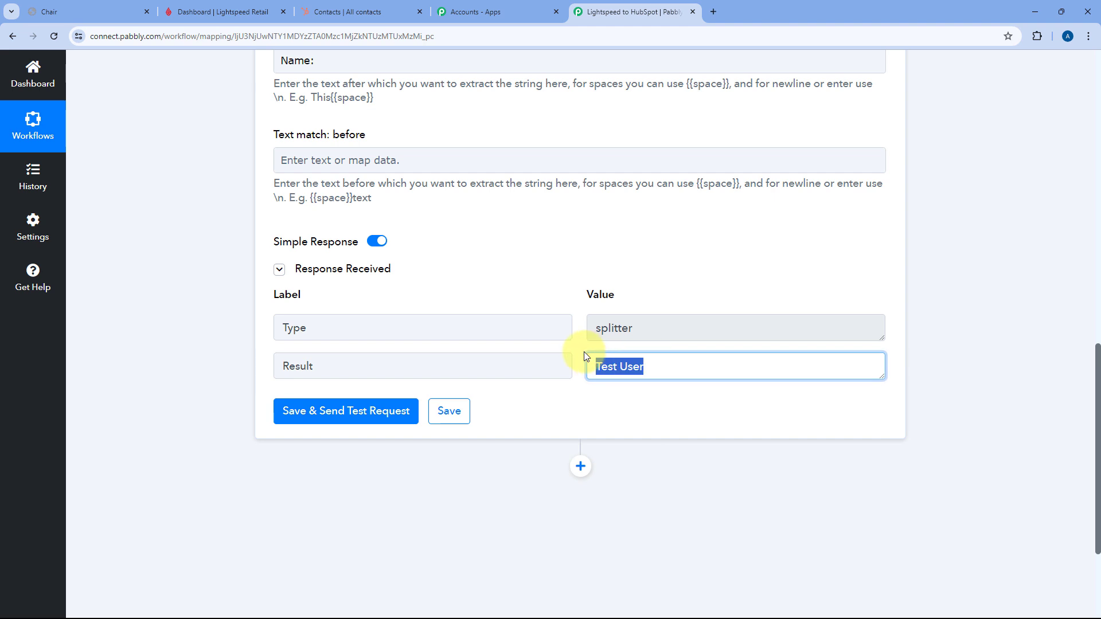
click(656, 368)
click(576, 291)
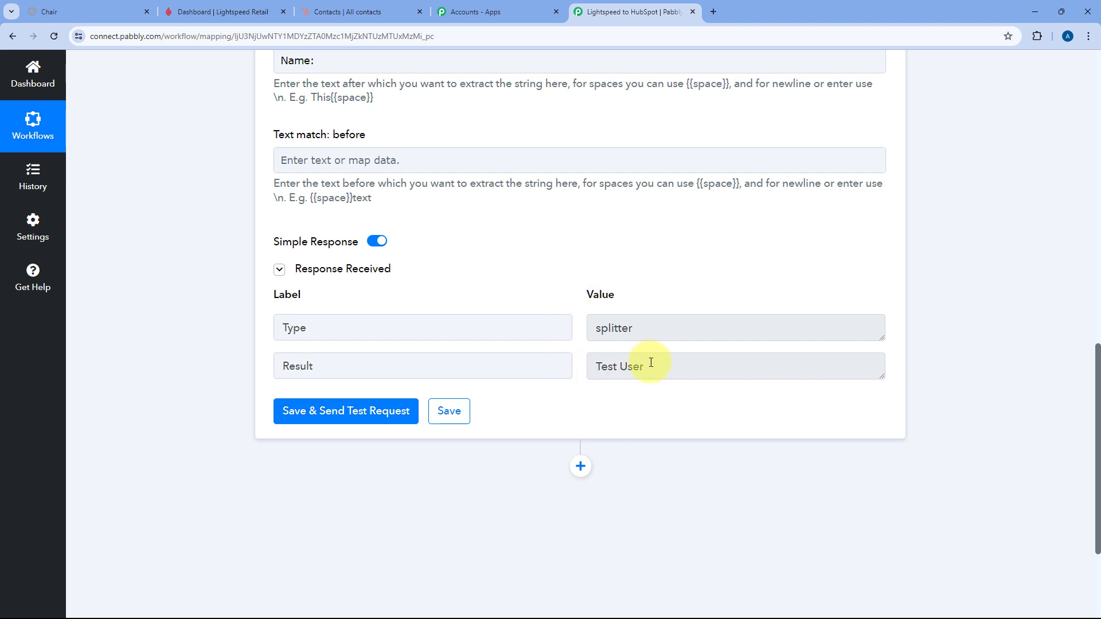
drag(648, 365, 583, 363)
click(577, 351)
- Add a fourth step using Text Formatter (Pabbly) with the Split Text event, and connect it
click(581, 465)
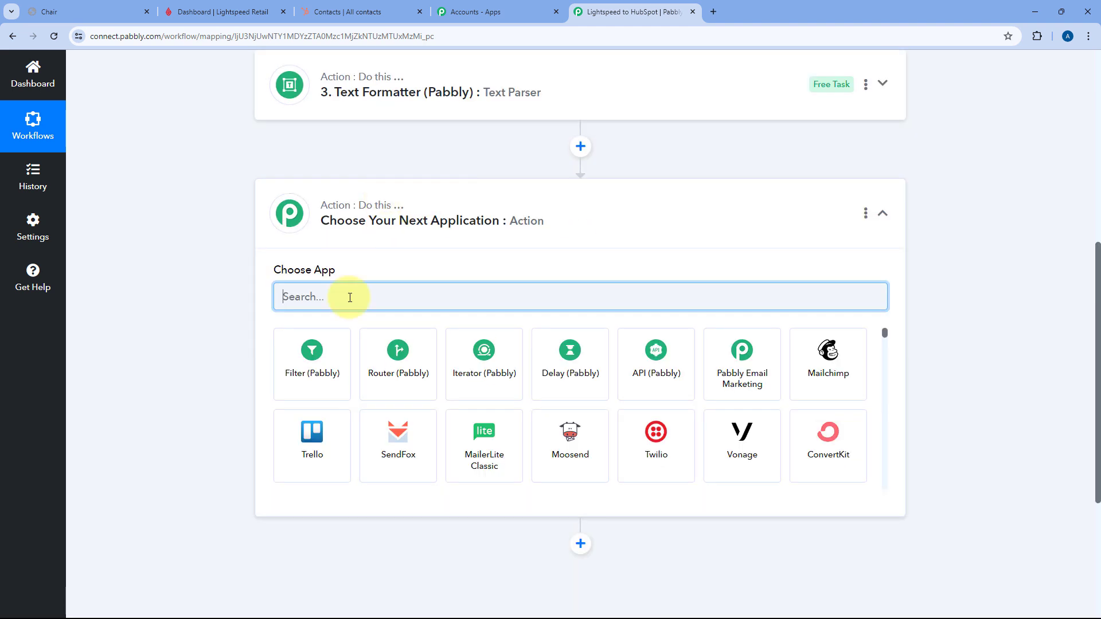
text(Text)
click(331, 371)
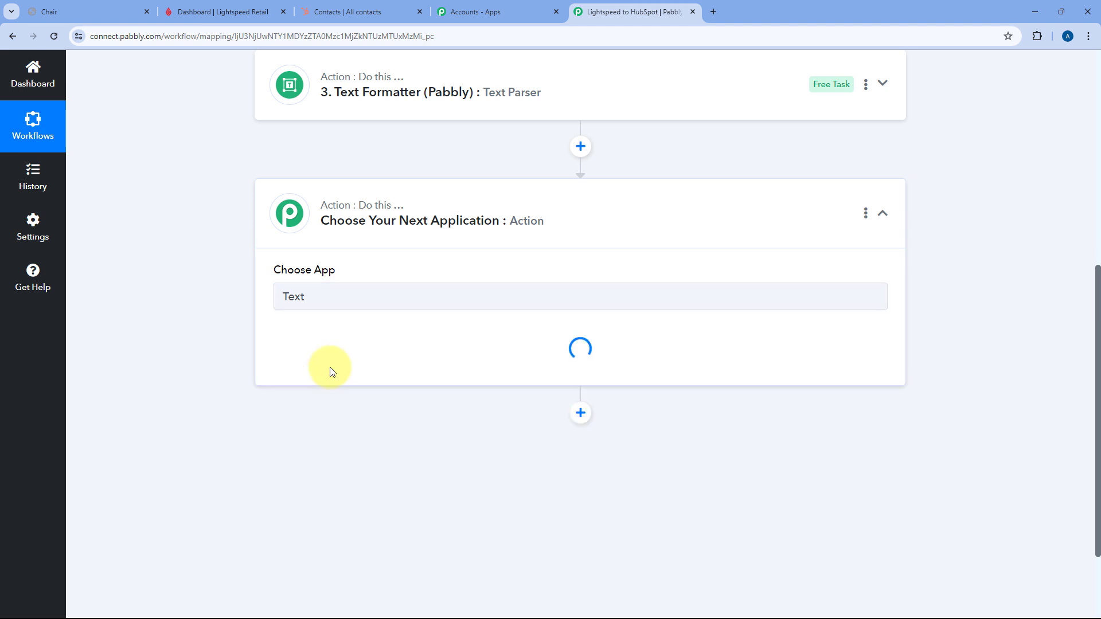
click(330, 361)
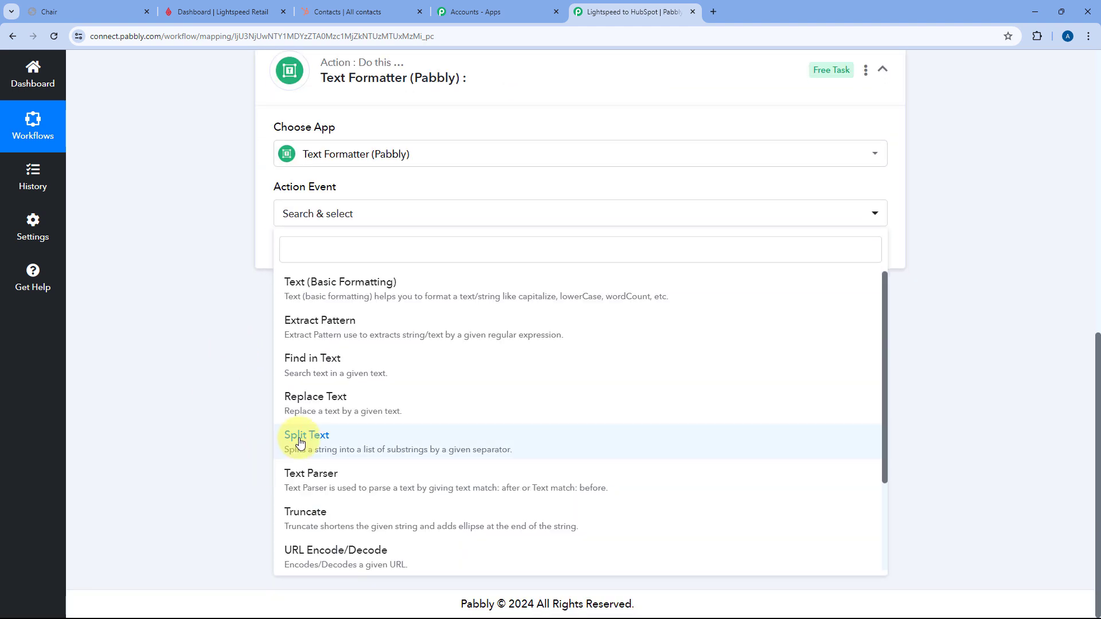
click(296, 441)
click(301, 252)
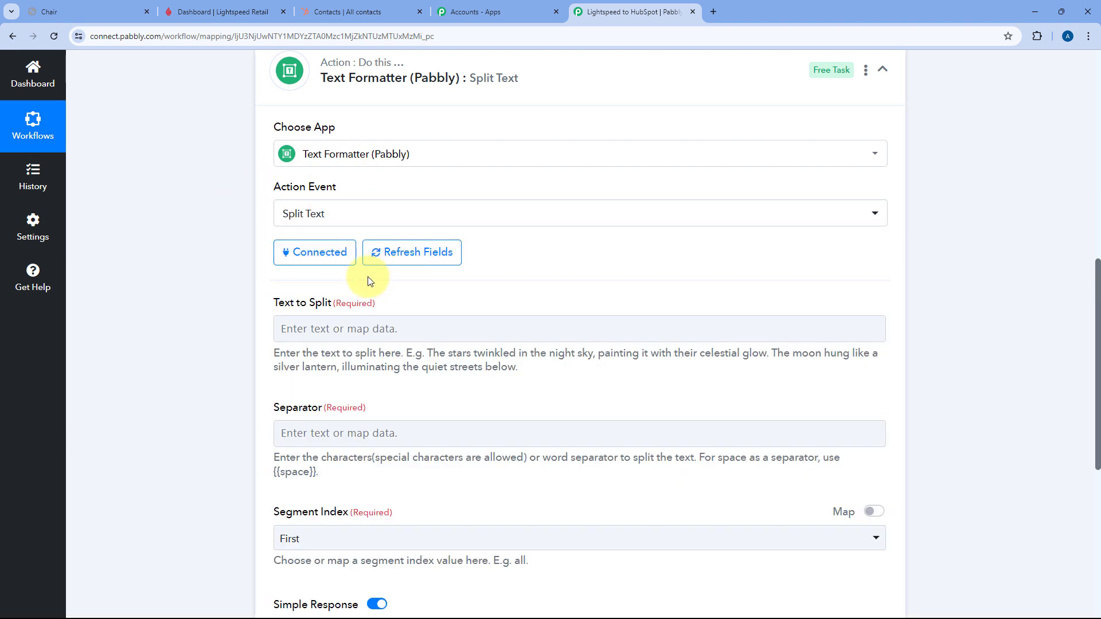
- Map step 3's Result into Text to Split and set the Separator to {{space}}
scroll(409, 297, down, 2)
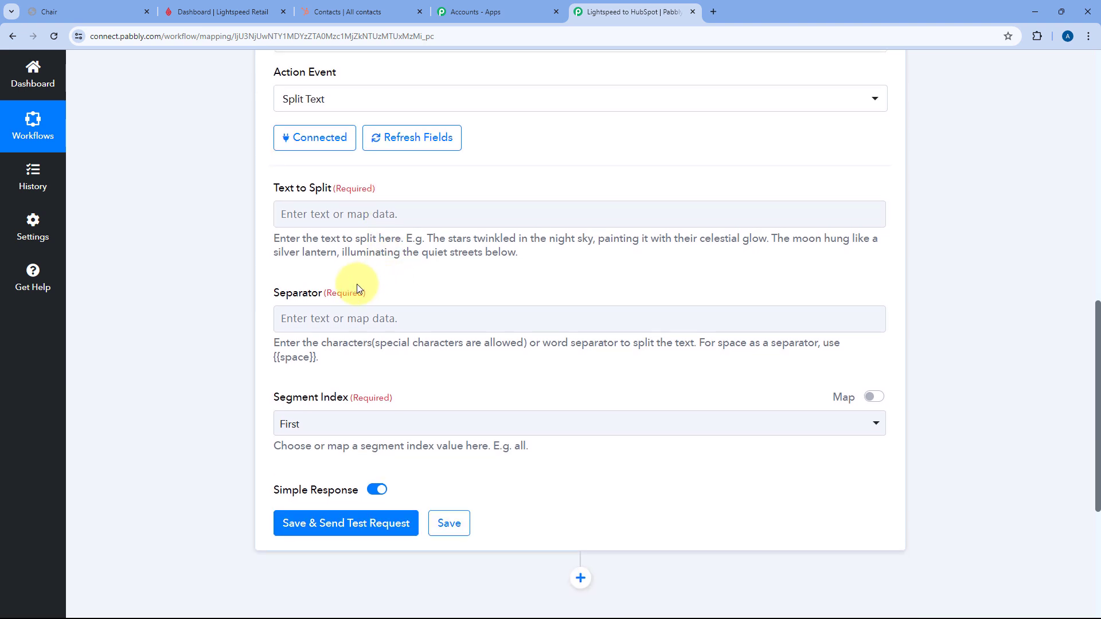
click(310, 216)
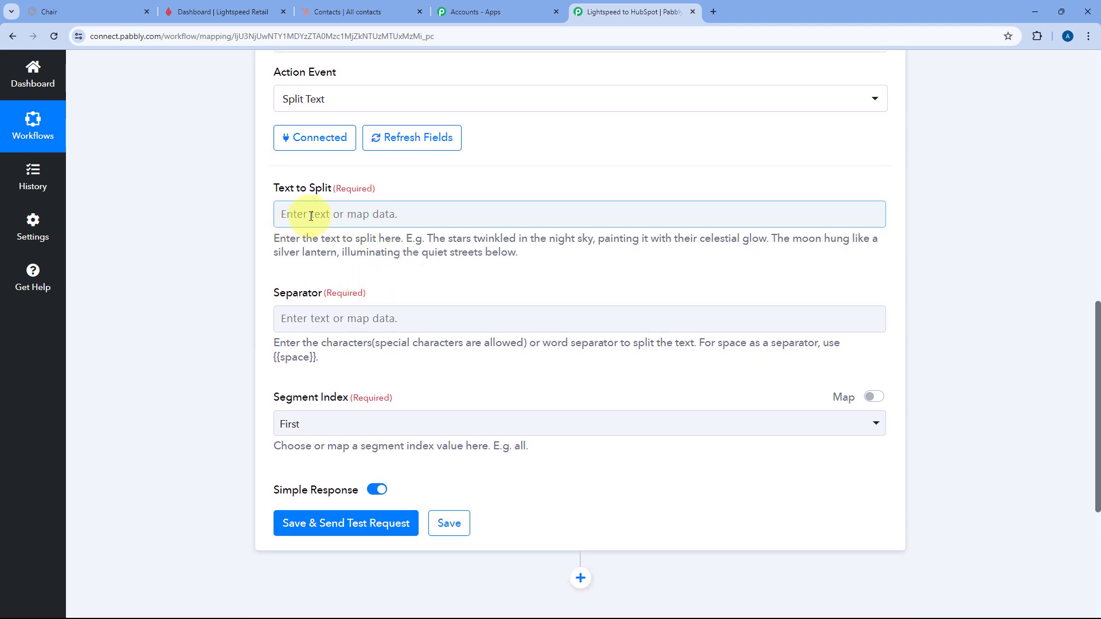
click(310, 216)
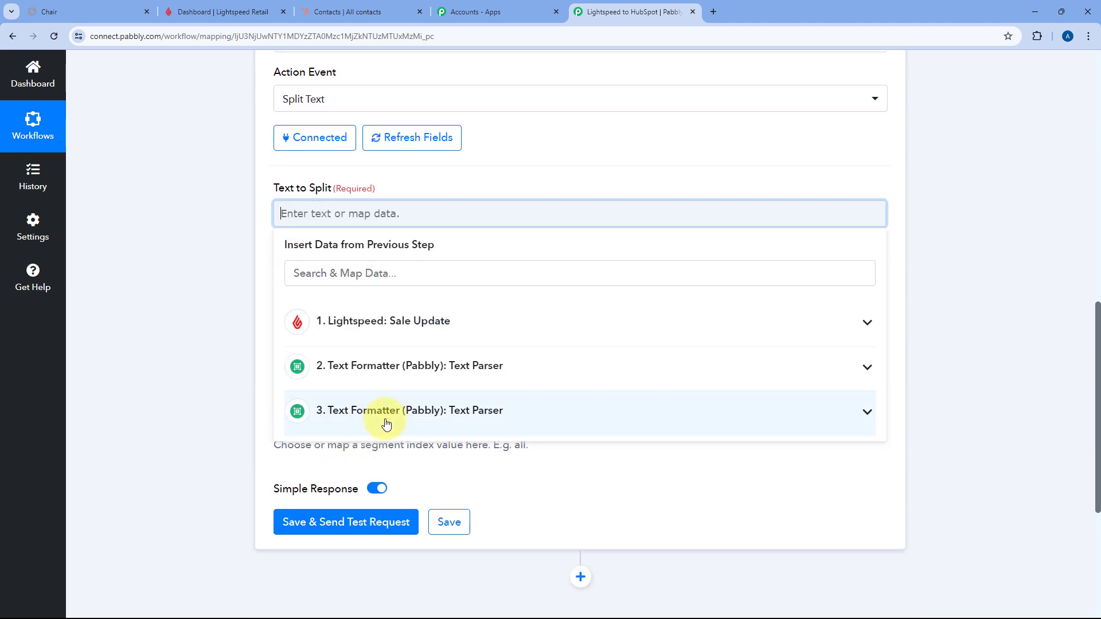
click(386, 423)
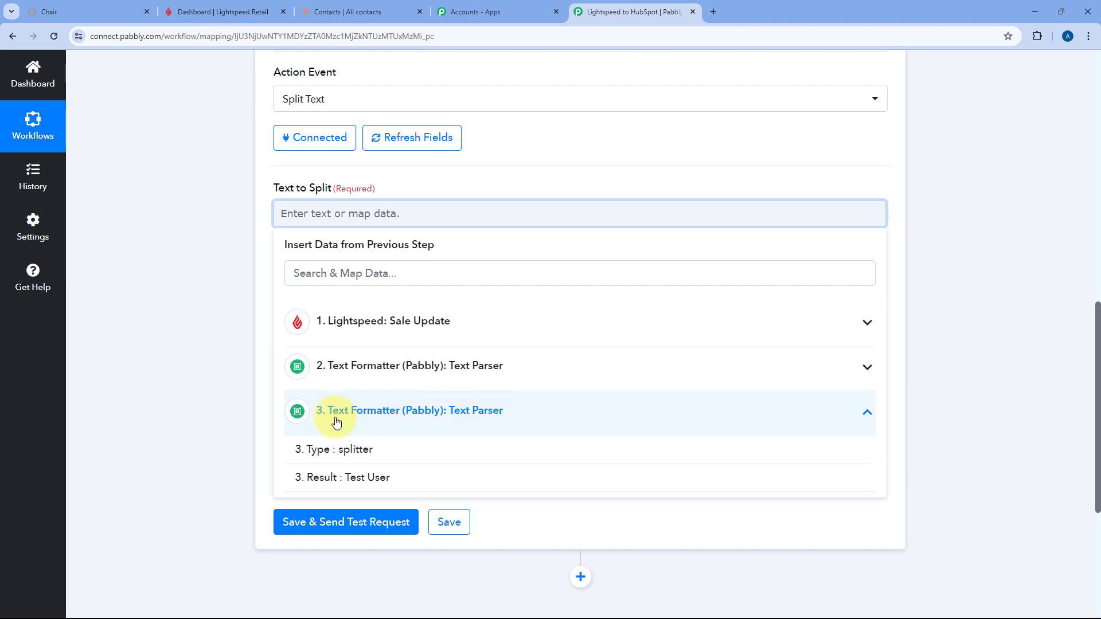
click(328, 479)
click(253, 300)
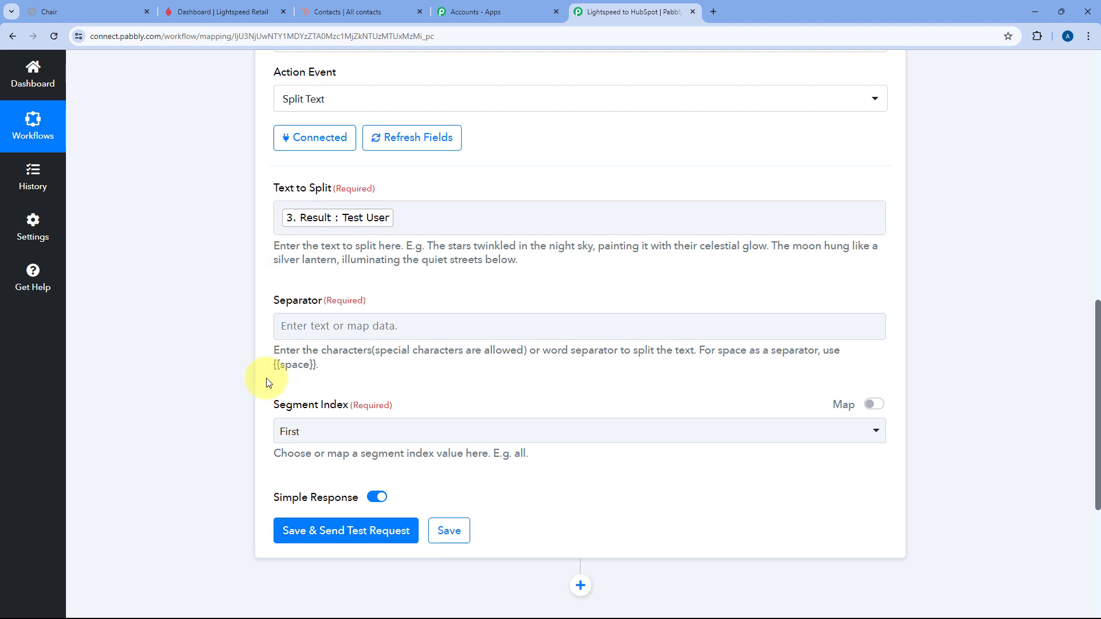
drag(274, 365, 298, 370)
key(ctrl+c)
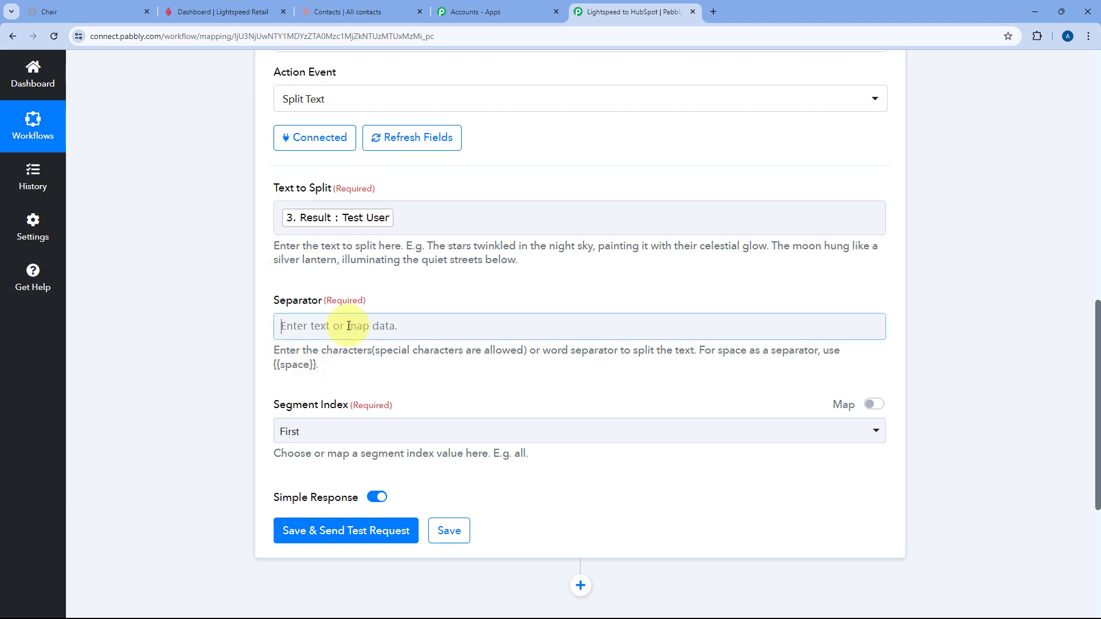
click(288, 324)
key(ctrl+v)
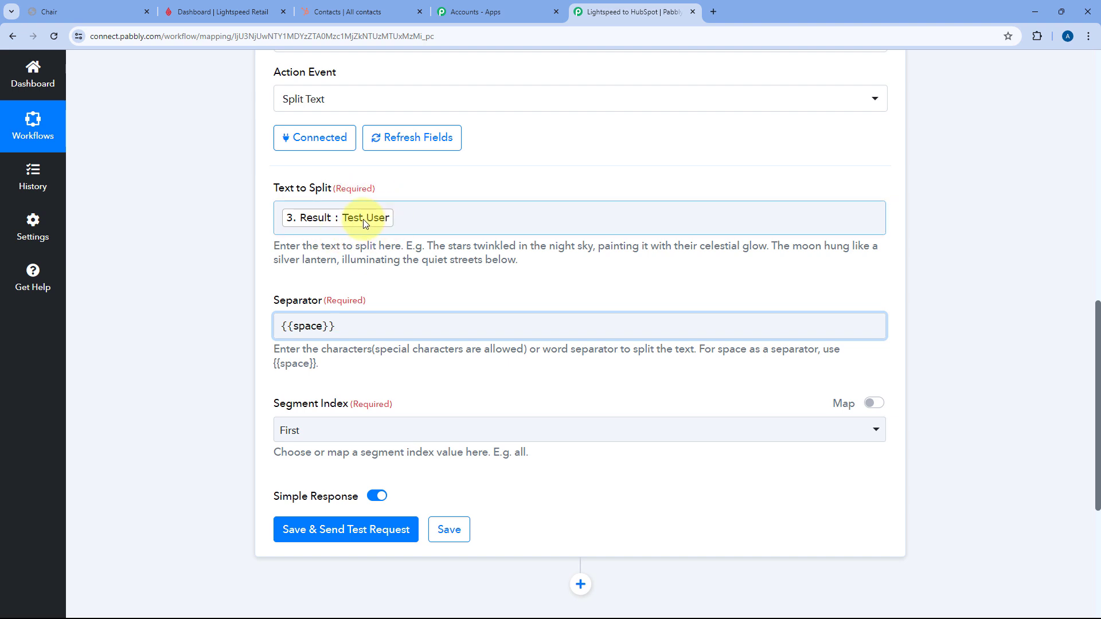
click(255, 411)
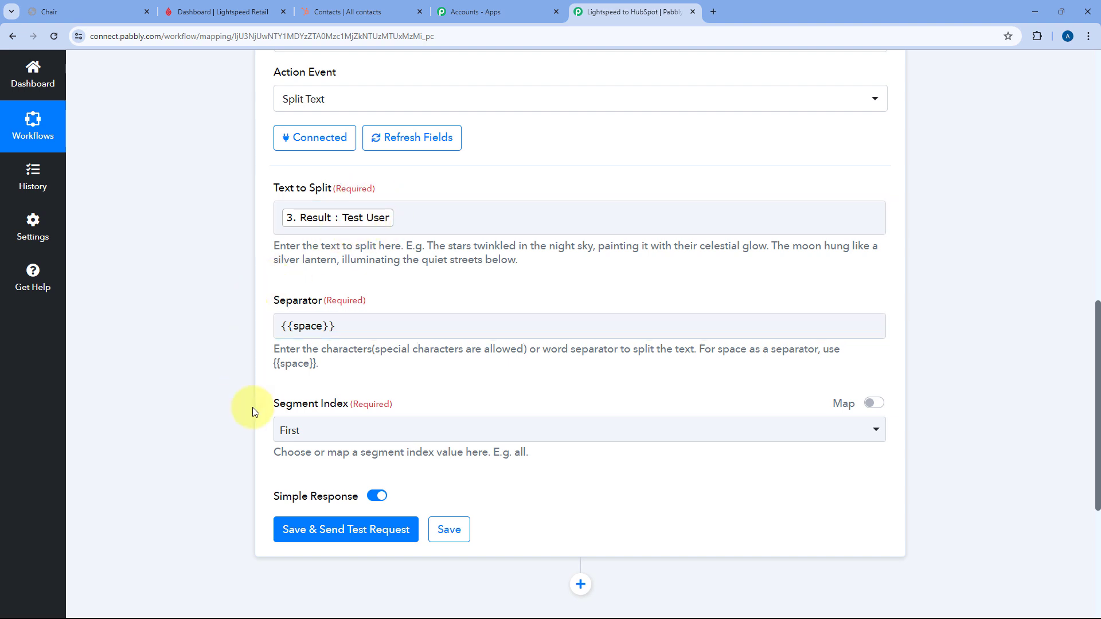
click(347, 423)
scroll(315, 531, down, 1)
click(289, 555)
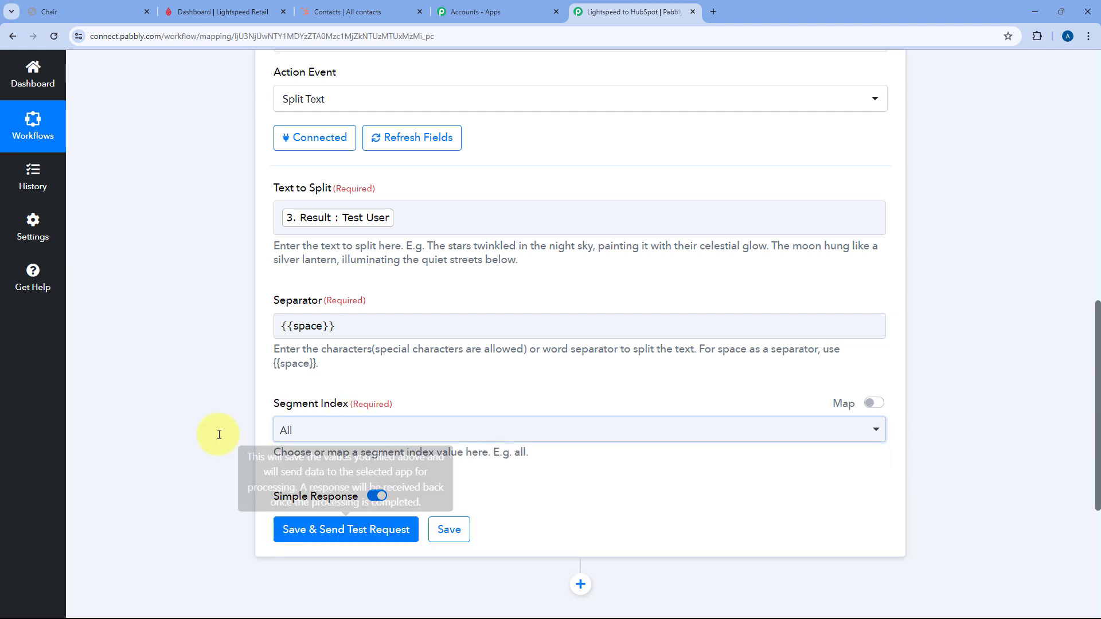
scroll(229, 408, down, 3)
click(362, 361)
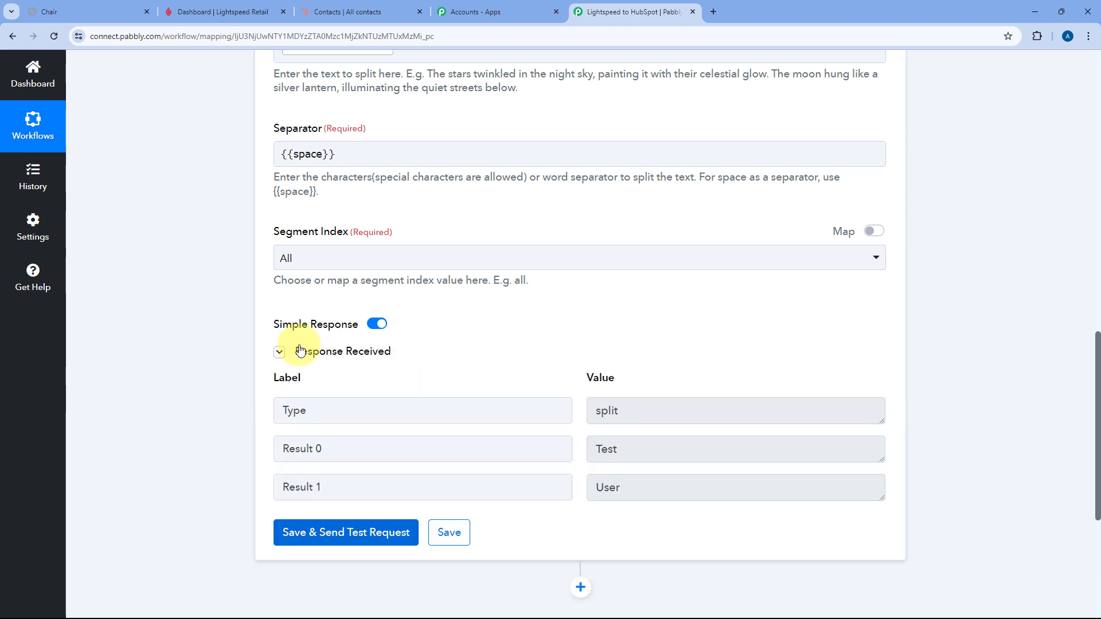
drag(300, 347, 413, 349)
click(547, 318)
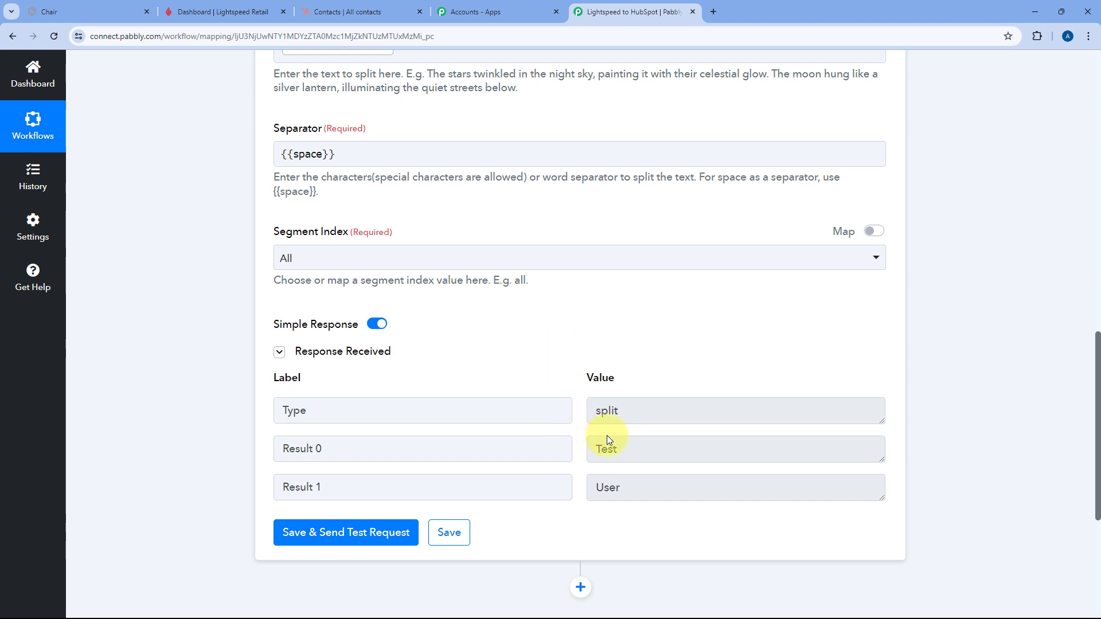
drag(634, 449, 582, 452)
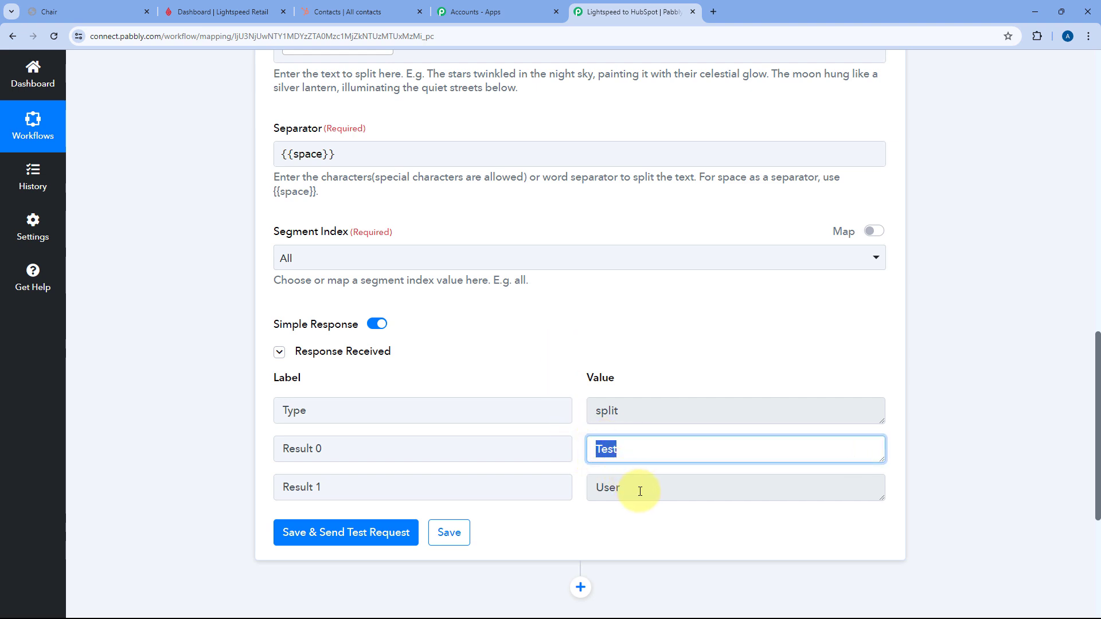
drag(640, 491, 582, 489)
click(580, 466)
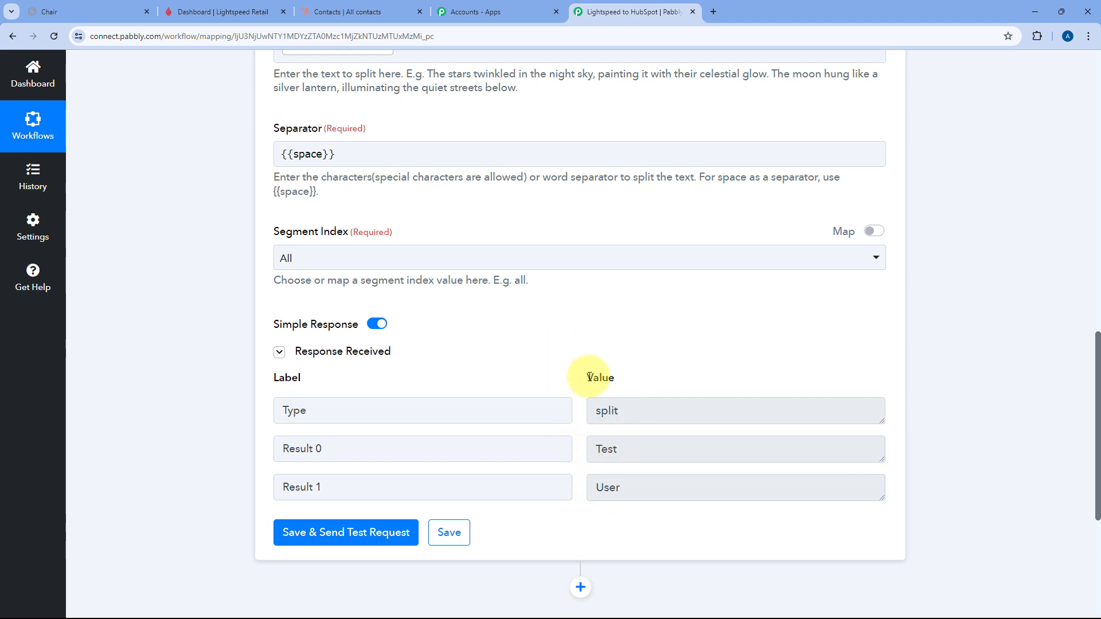
scroll(426, 263, up, 4)
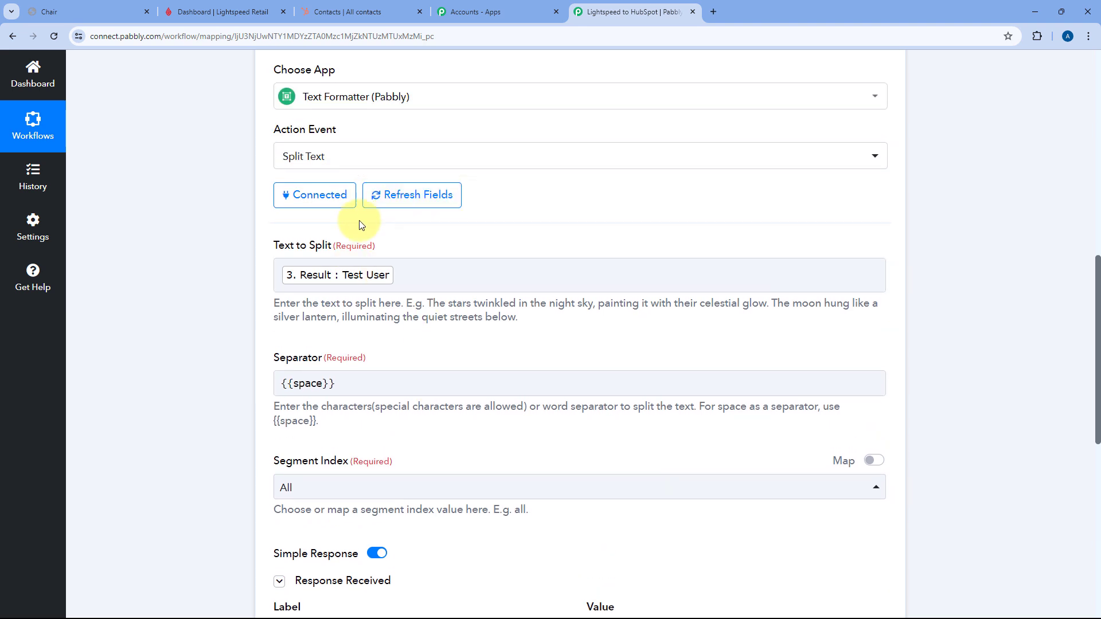
scroll(536, 265, down, 4)
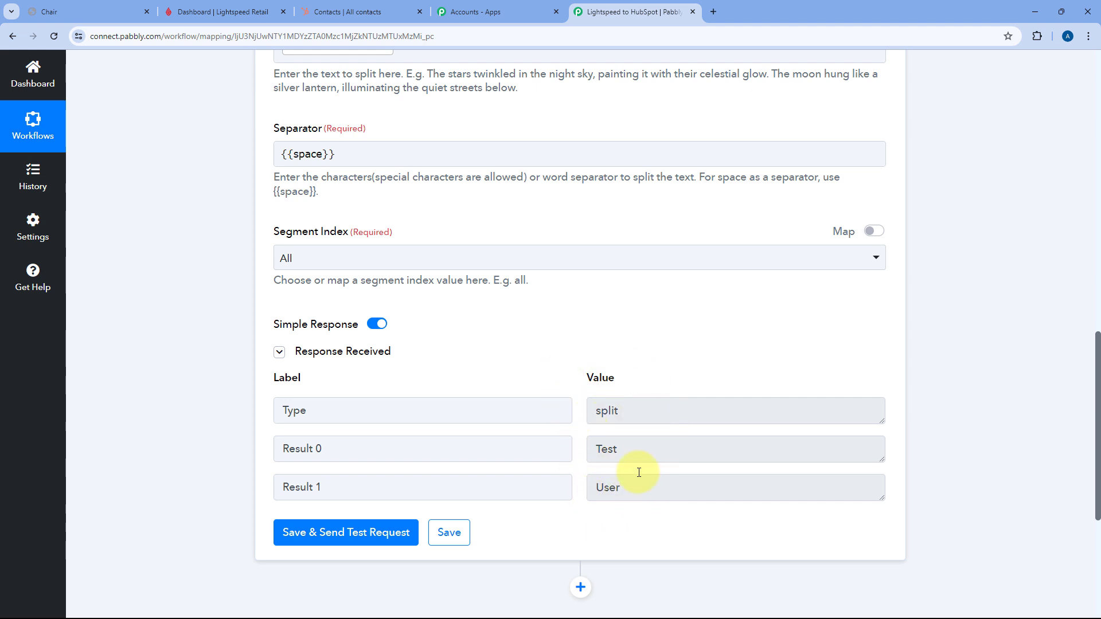
drag(633, 450, 575, 452)
drag(626, 482, 560, 476)
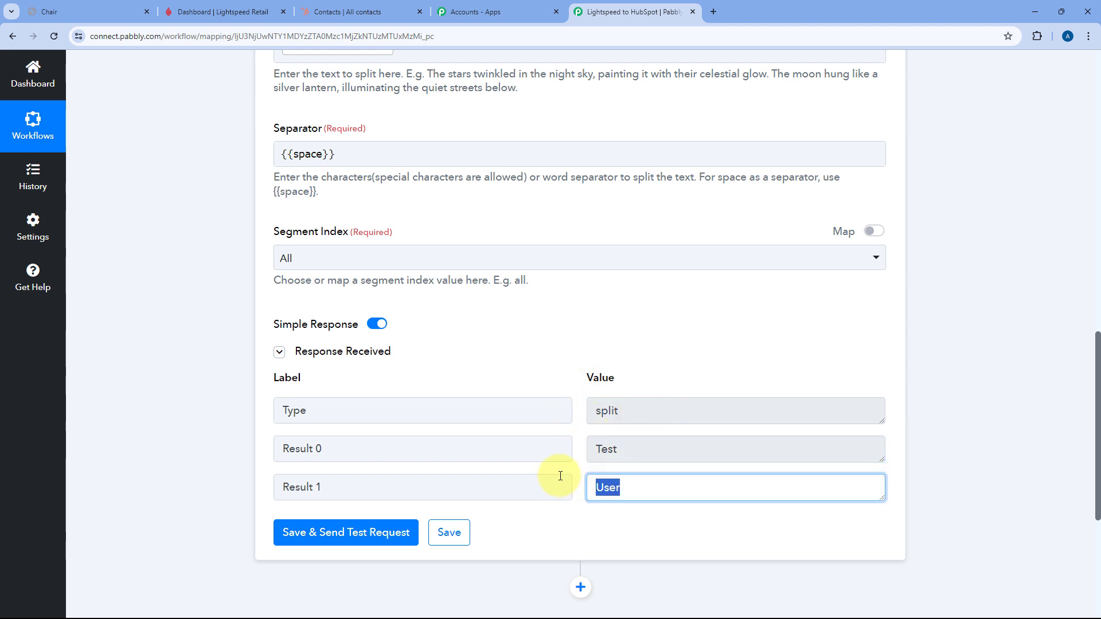
click(575, 376)
- Check step 2 Text Parser's Response Received, then collapse the step
scroll(568, 344, up, 13)
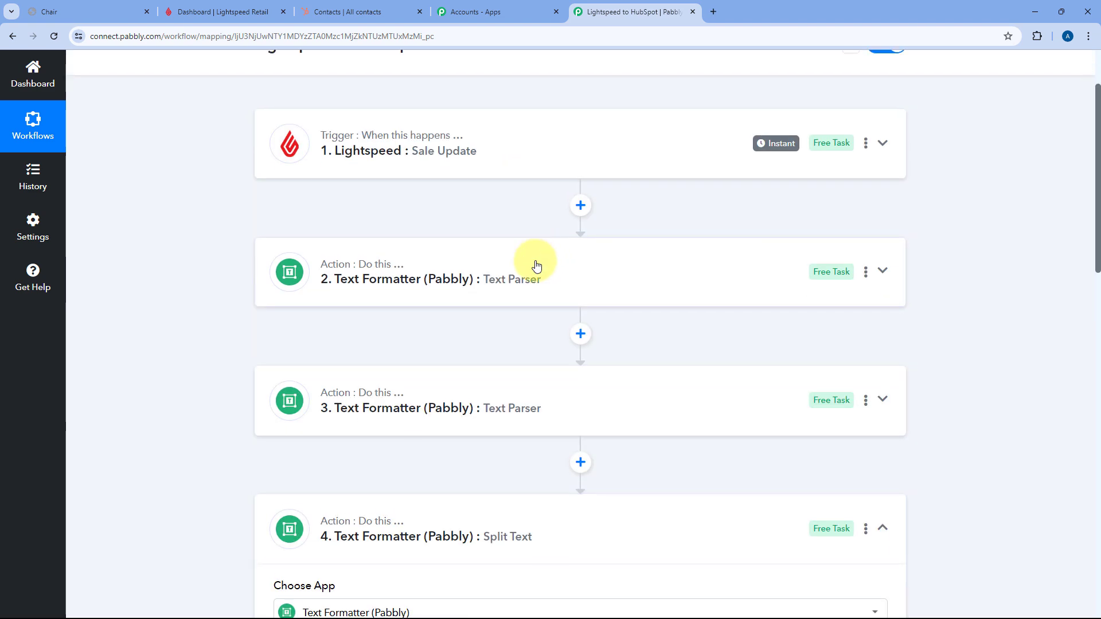
click(537, 271)
scroll(533, 290, down, 6)
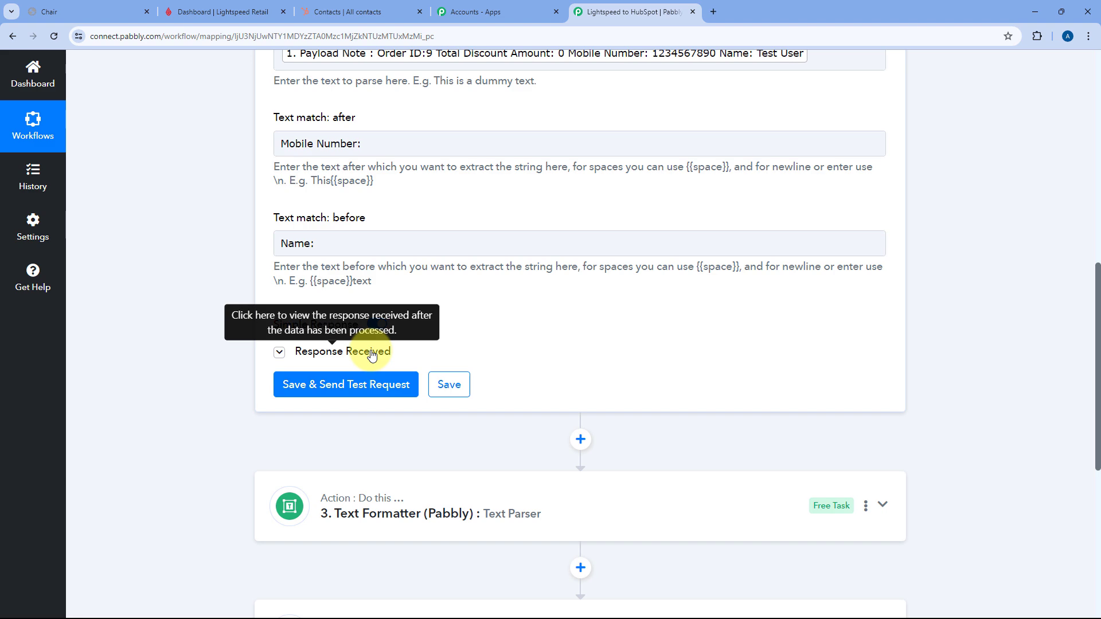
click(352, 351)
scroll(580, 355, up, 10)
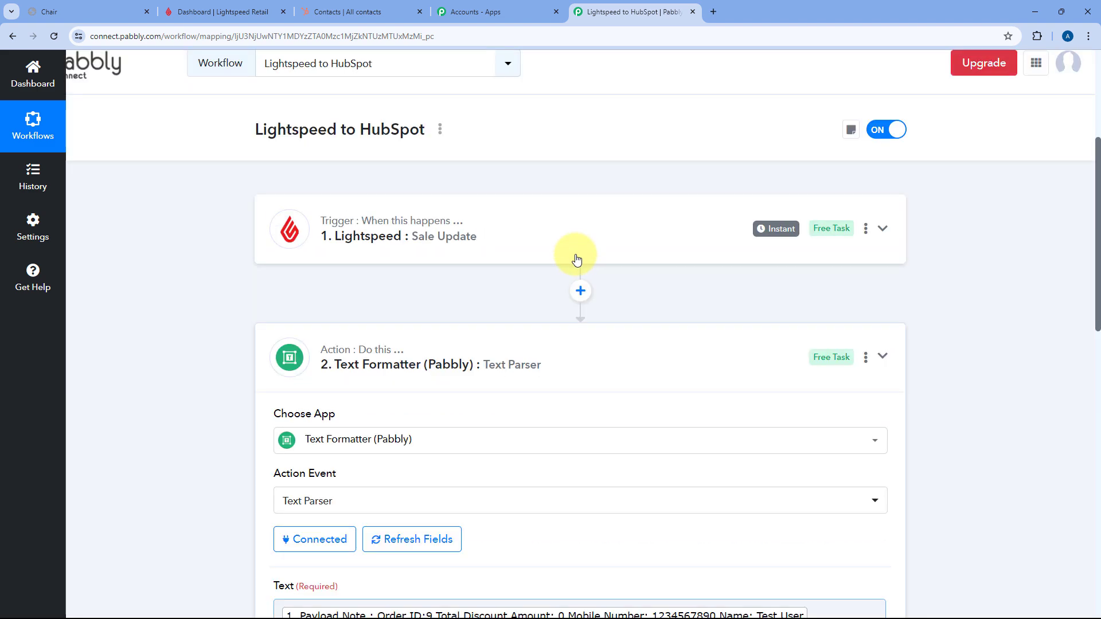
click(531, 373)
- Expand the Lightspeed trigger and locate the Payload Customer Email in its response
click(553, 231)
scroll(216, 283, down, 13)
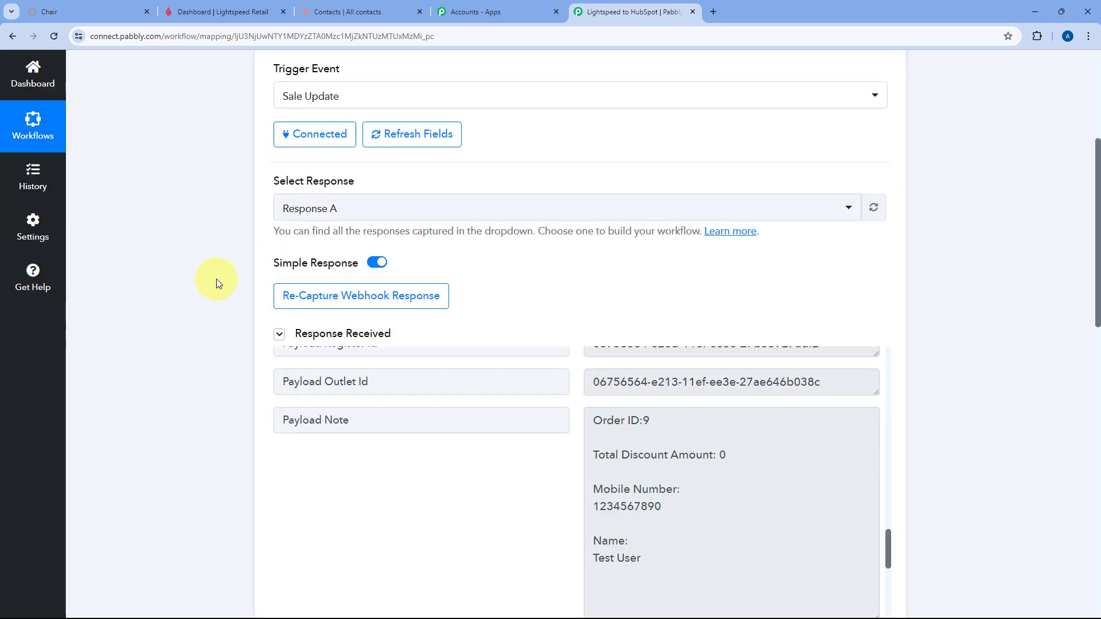
scroll(525, 286, down, 12)
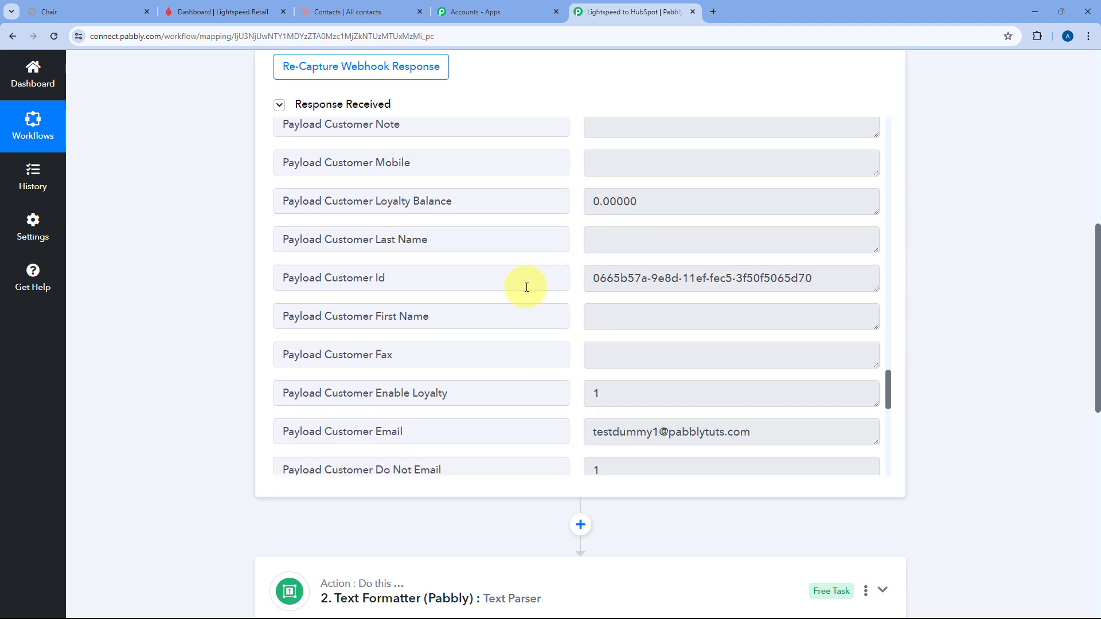
drag(774, 148, 574, 169)
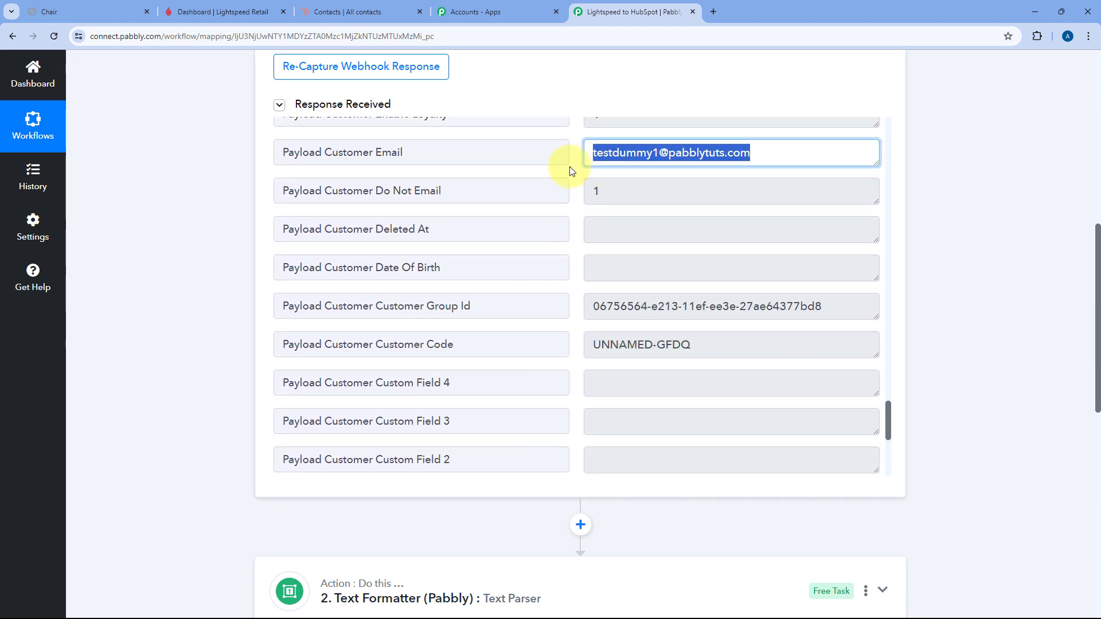
click(582, 98)
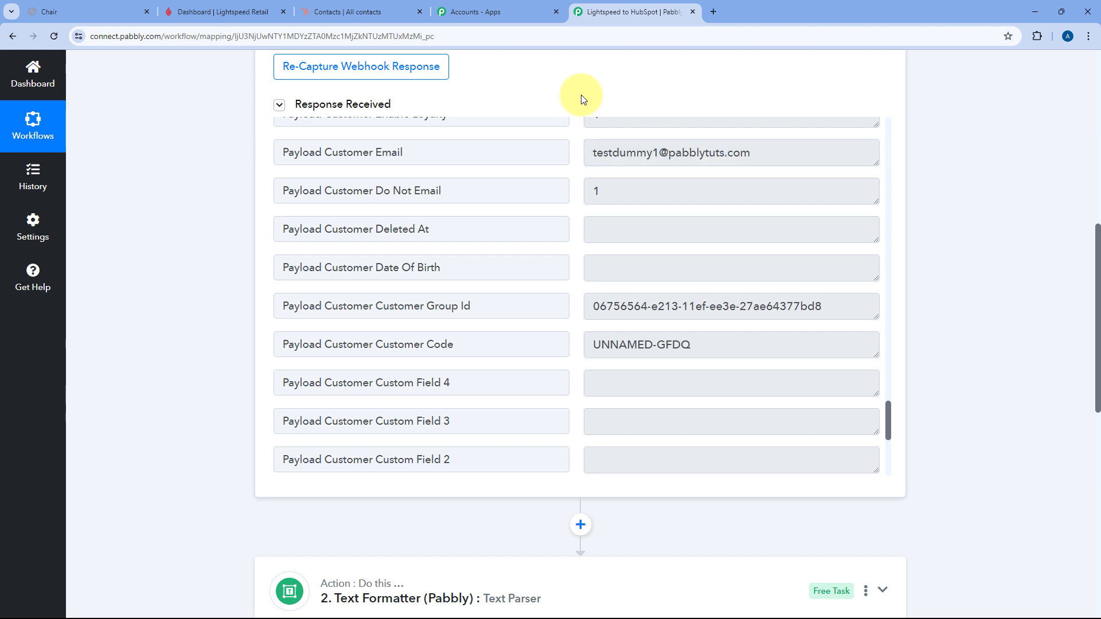
scroll(582, 98, down, 1)
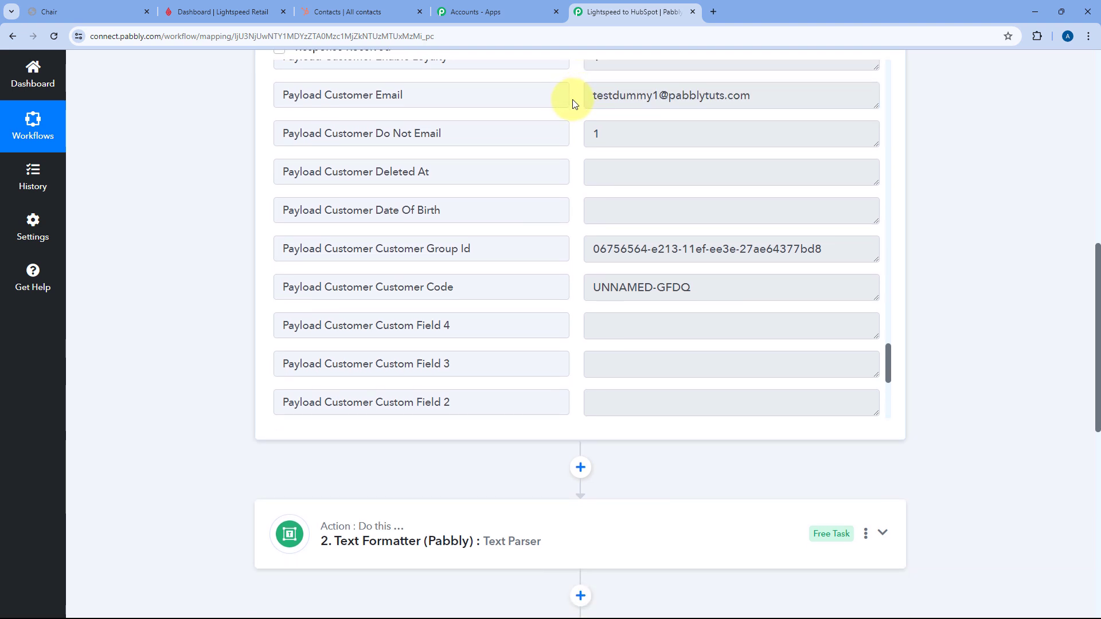
scroll(211, 287, down, 10)
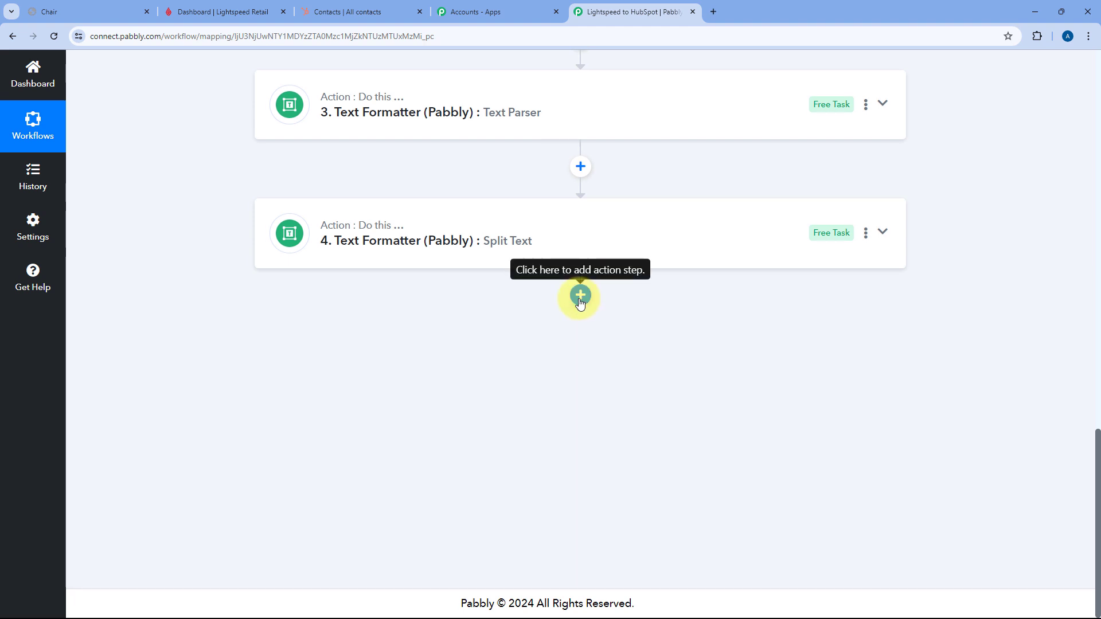
- Add a fifth step with HubSpot CRM's Create a Contact event and start its connection
click(584, 301)
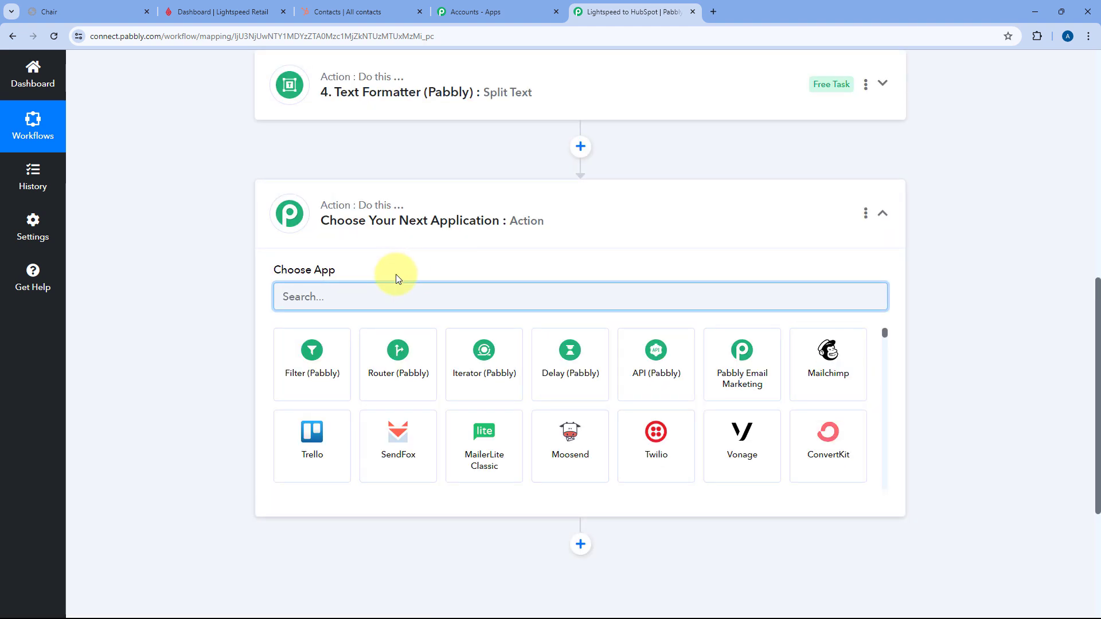
text(HubSpot)
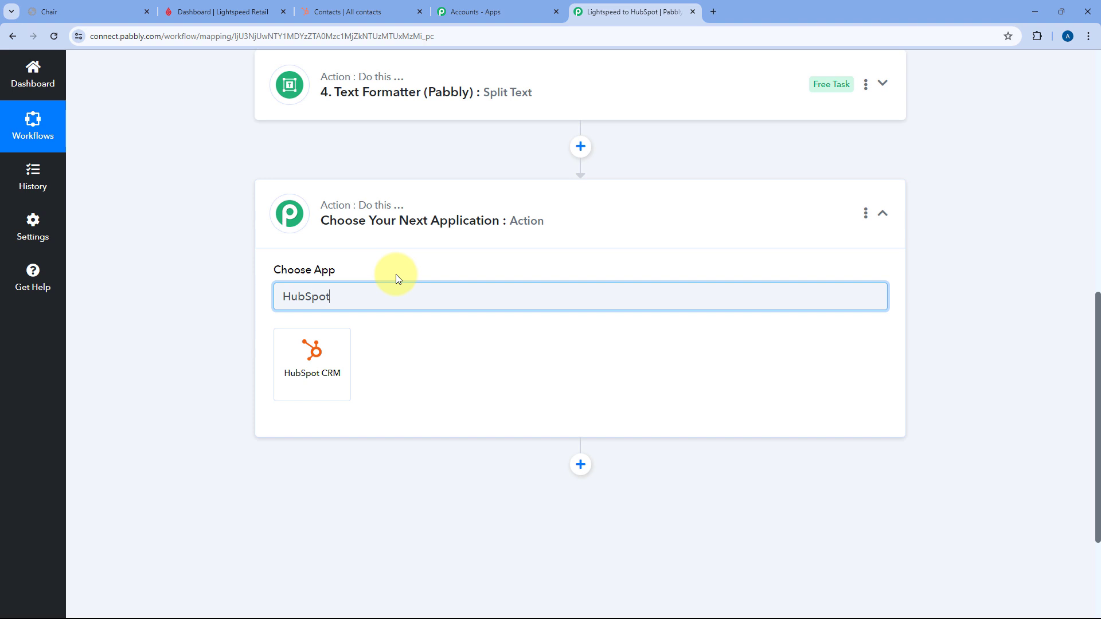
click(331, 363)
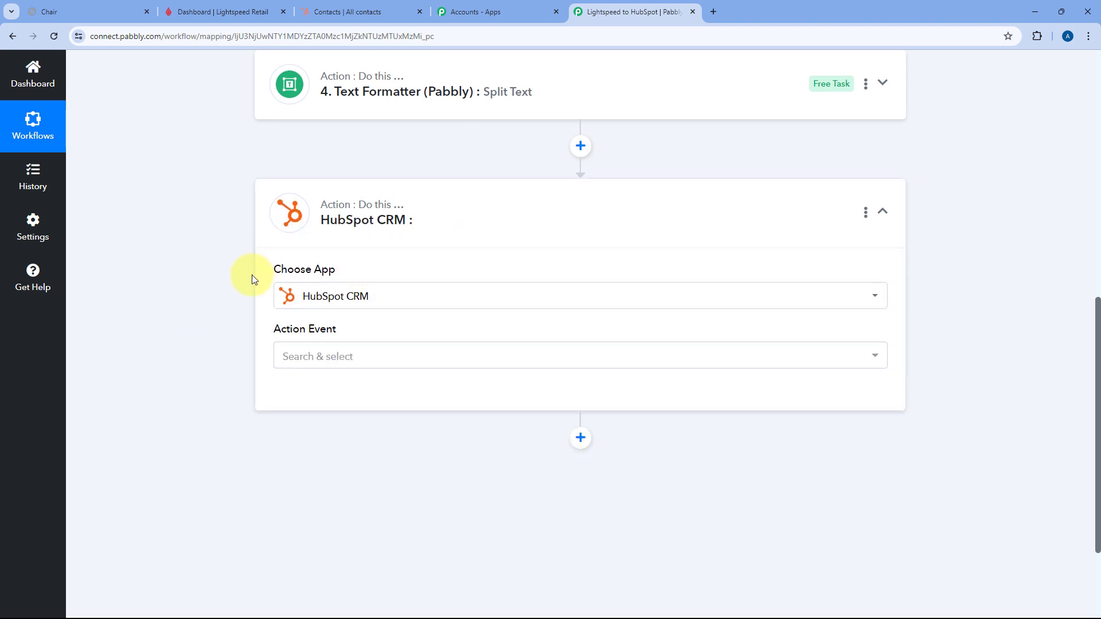
scroll(304, 263, down, 2)
click(361, 249)
scroll(270, 338, down, 1)
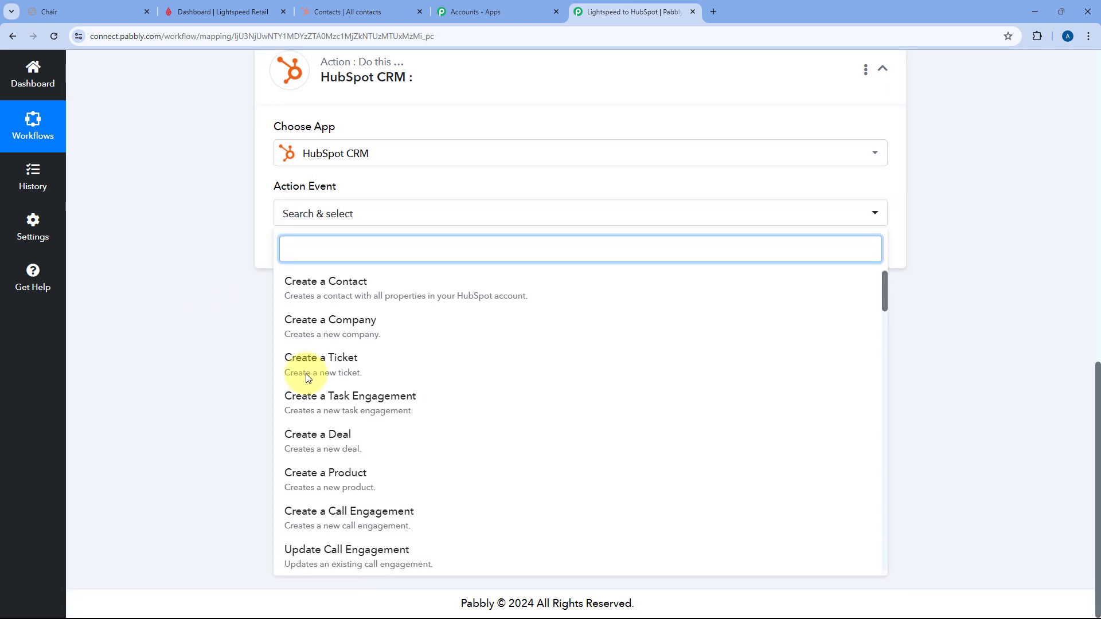
click(351, 292)
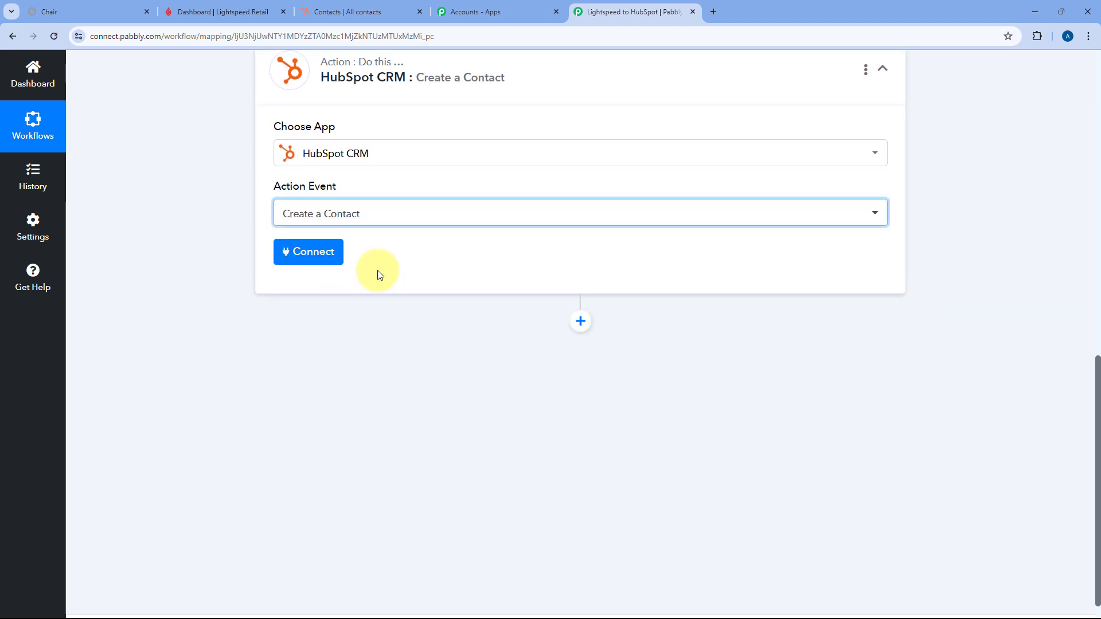
click(313, 261)
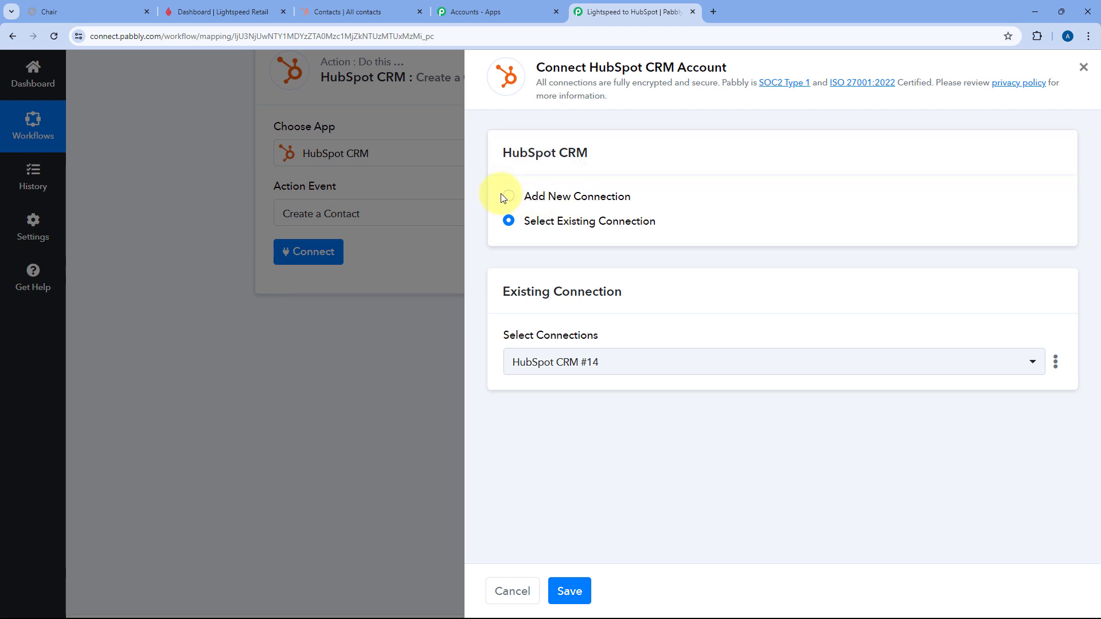
- Add a new HubSpot CRM connection and authorize the HubSpot account in the popup
click(505, 197)
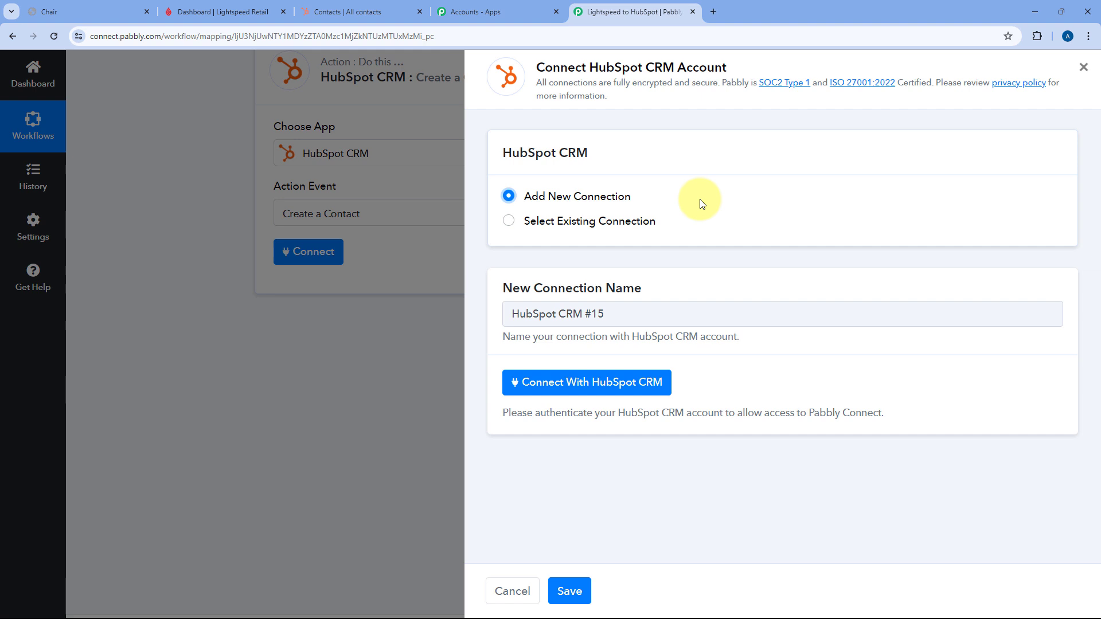
click(596, 392)
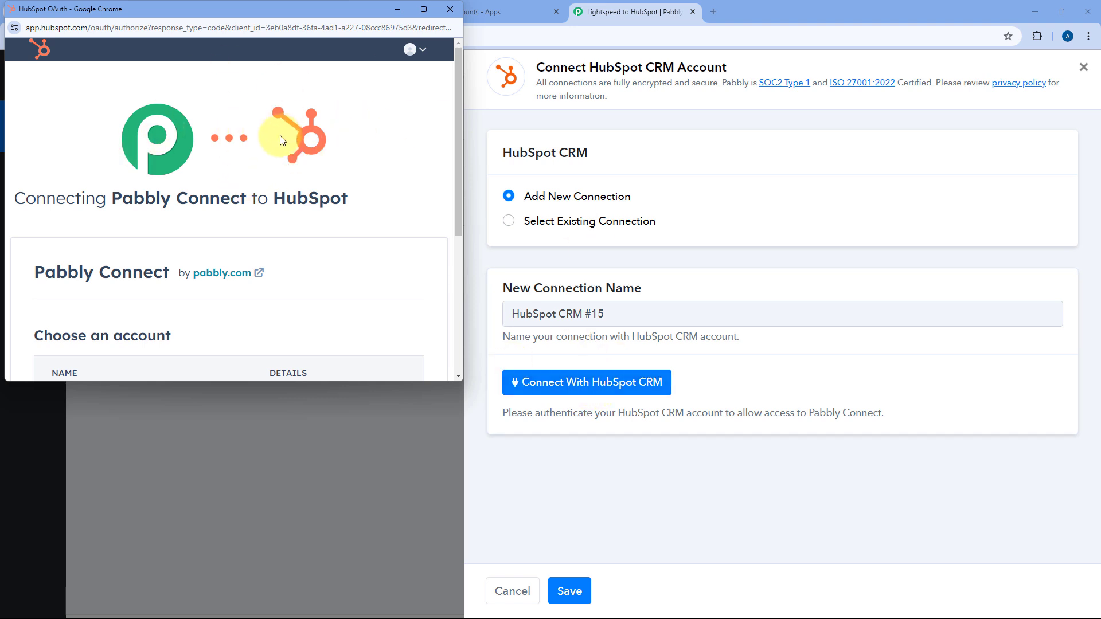
scroll(177, 197, down, 4)
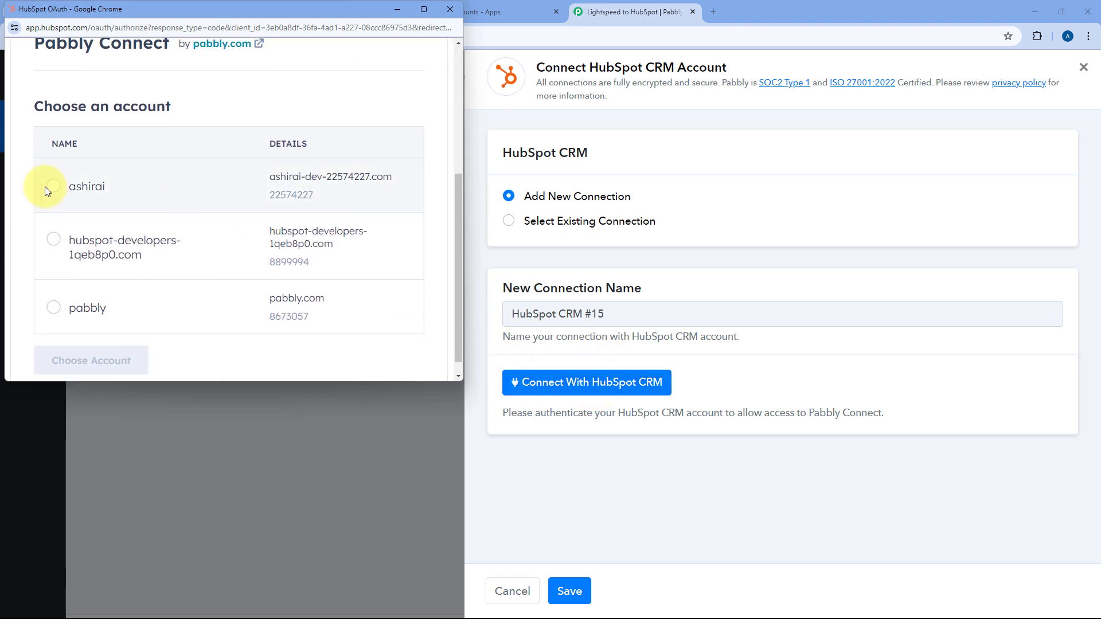
click(47, 190)
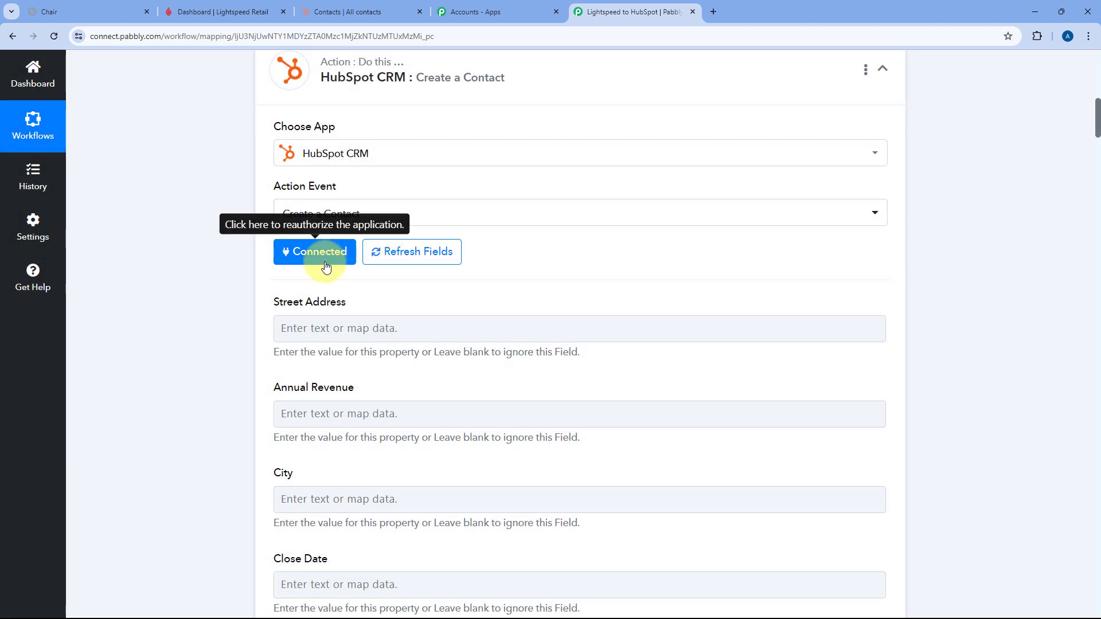
- Scroll past Street Address to the contact's Email field and open its Insert Data list
scroll(240, 269, down, 2)
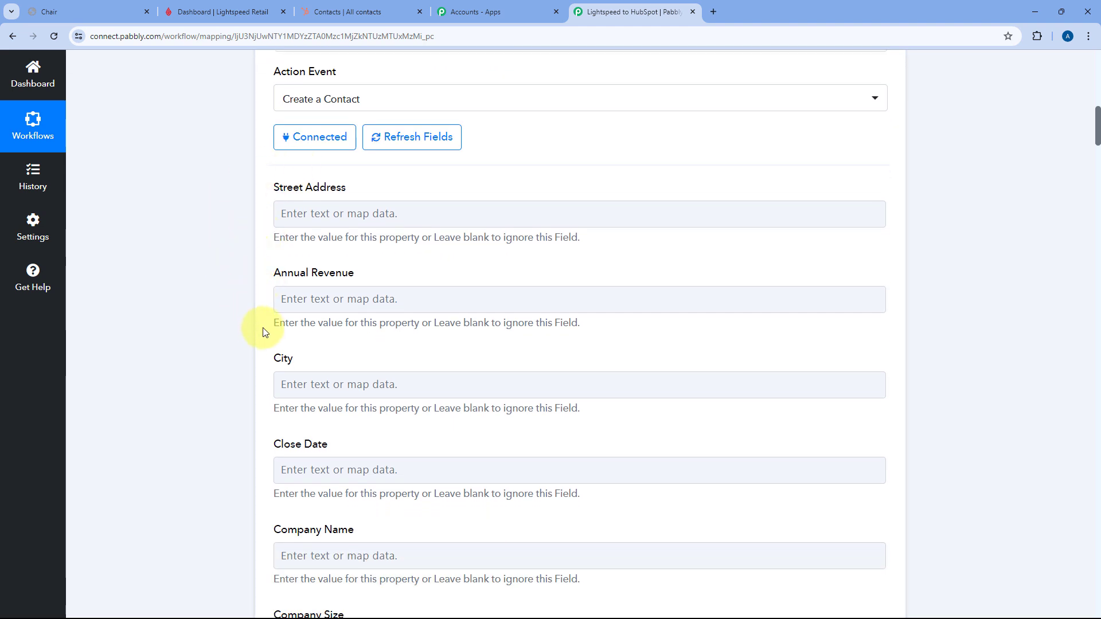
click(275, 207)
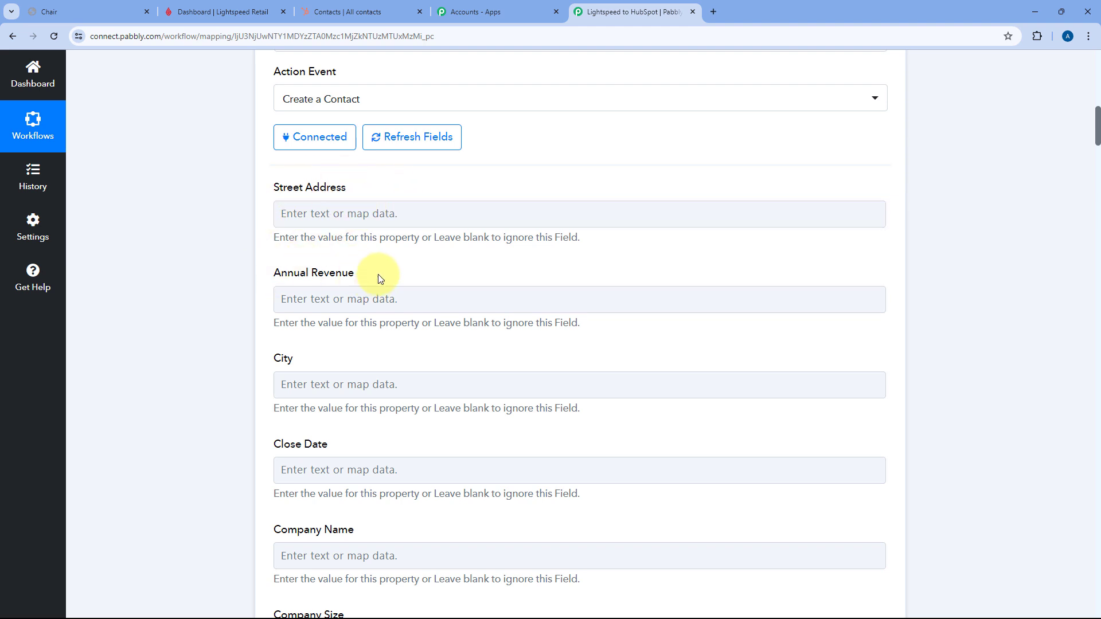
scroll(344, 241, down, 3)
scroll(364, 218, down, 1)
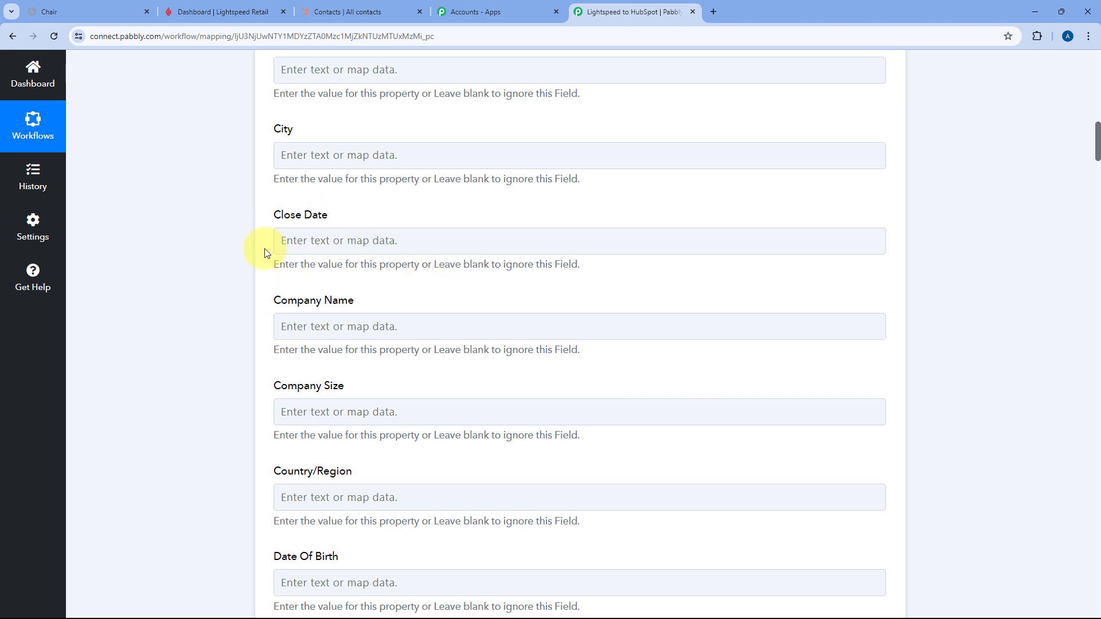
scroll(247, 238, down, 5)
scroll(249, 236, down, 7)
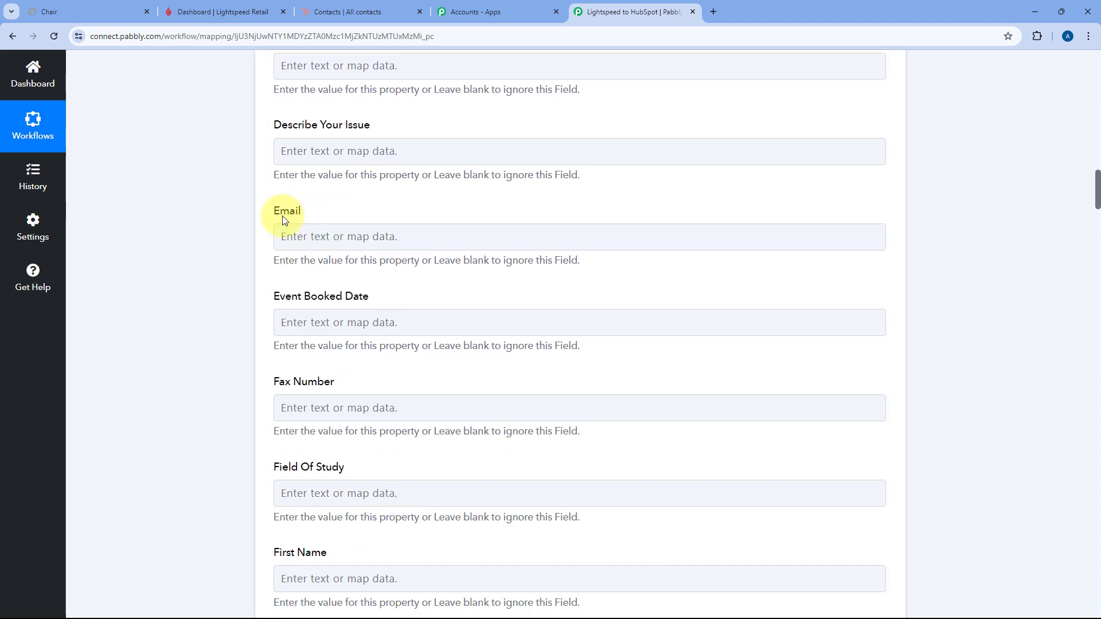
click(304, 238)
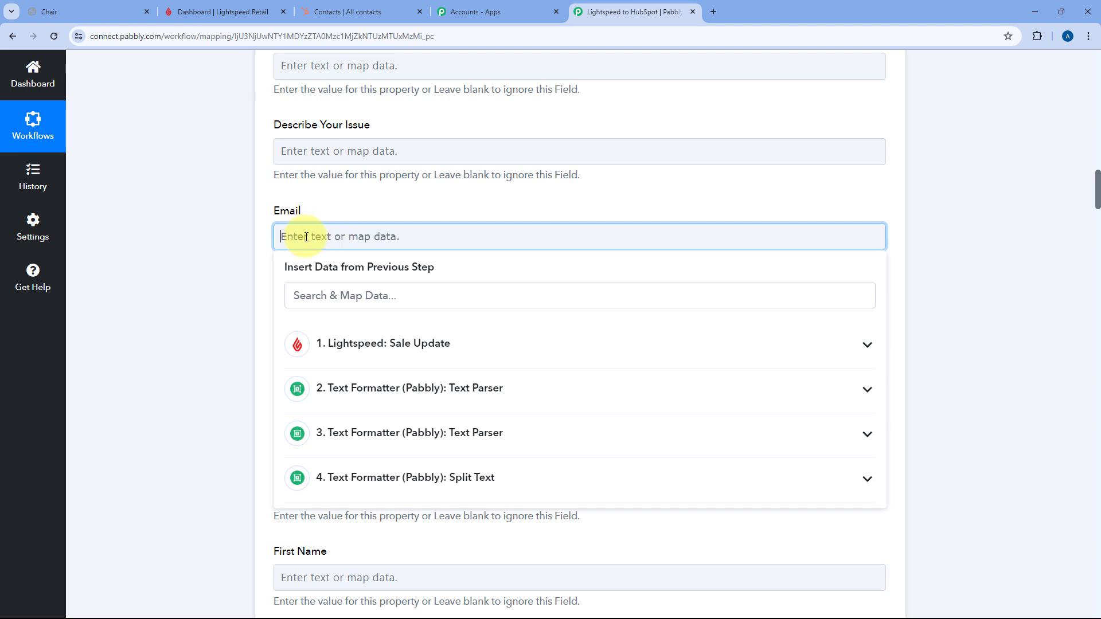
- Map '1. Payload Customer Email' from Lightspeed: Sale Update into the Email field
click(411, 344)
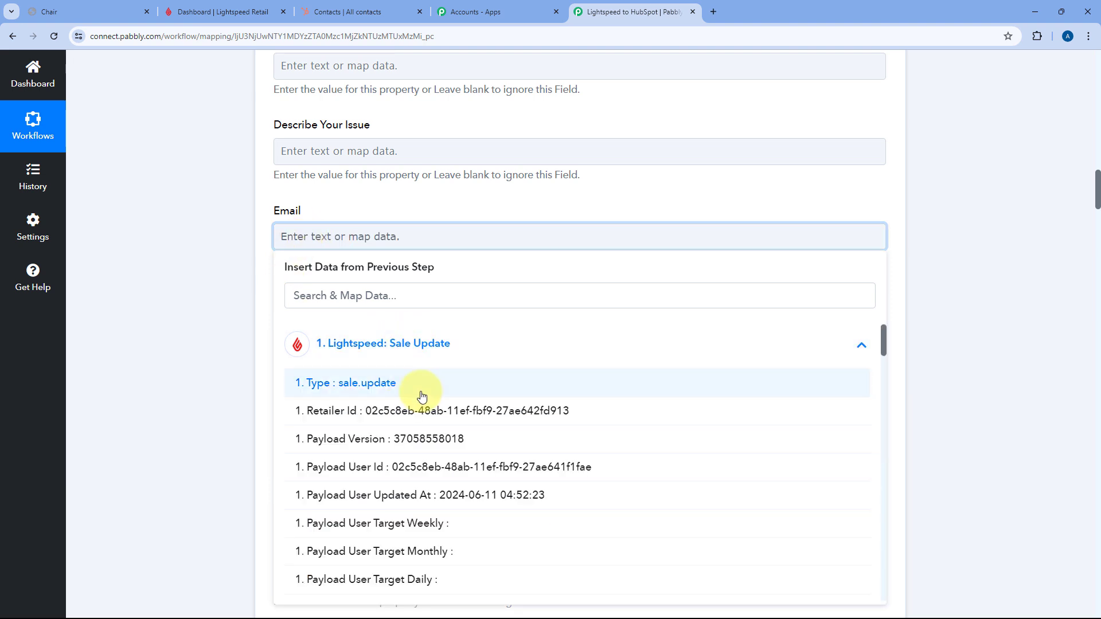
scroll(422, 393, down, 5)
scroll(427, 405, down, 15)
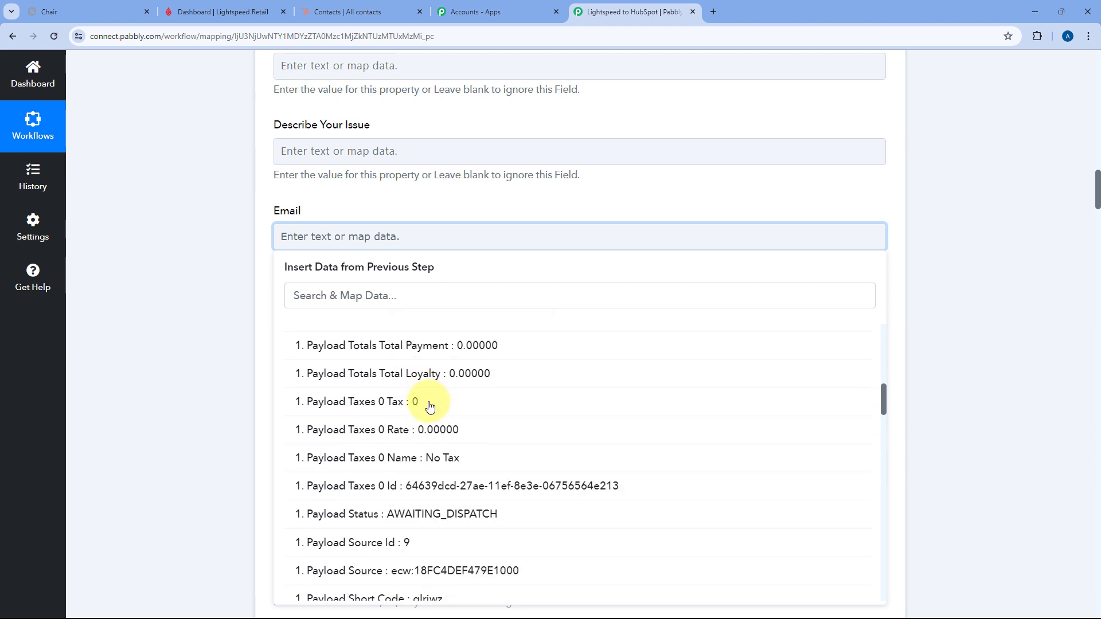
scroll(431, 408, down, 10)
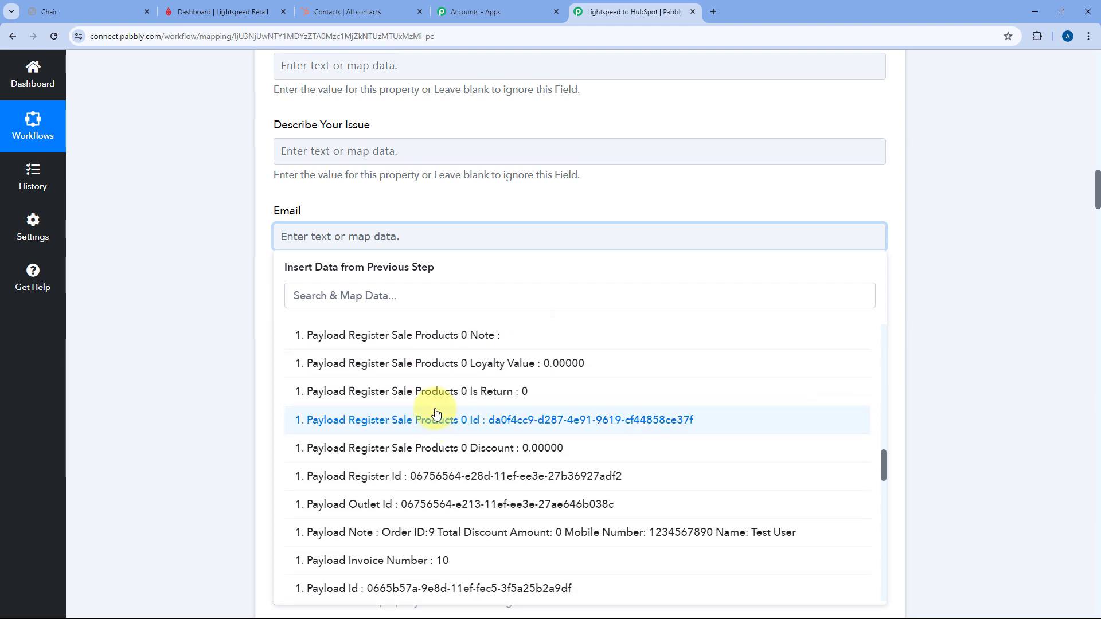
scroll(438, 414, down, 4)
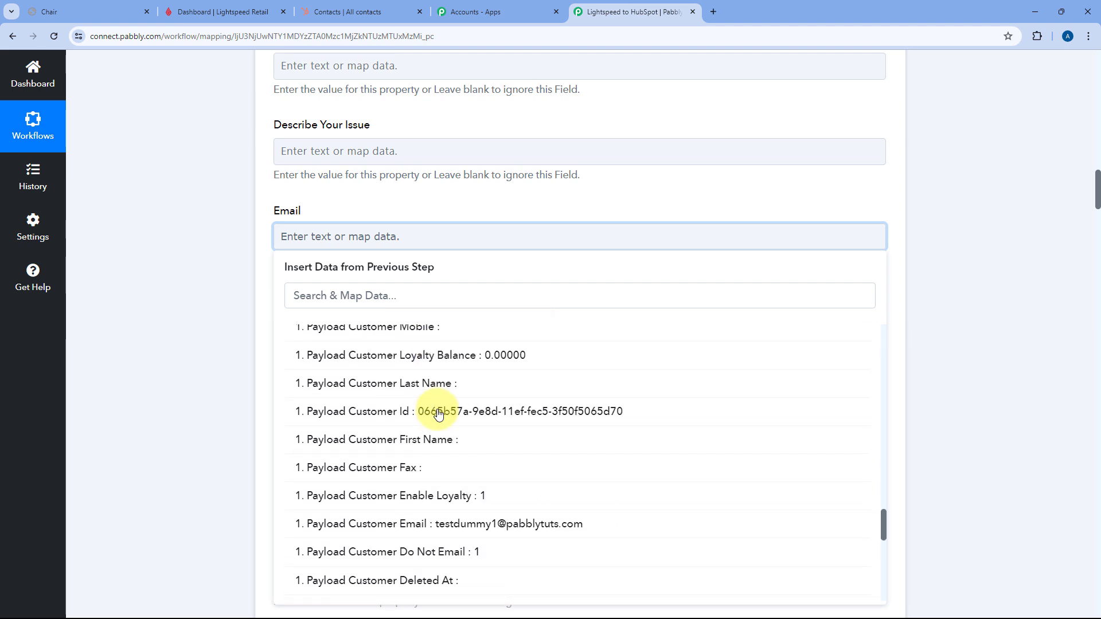
click(450, 466)
click(267, 288)
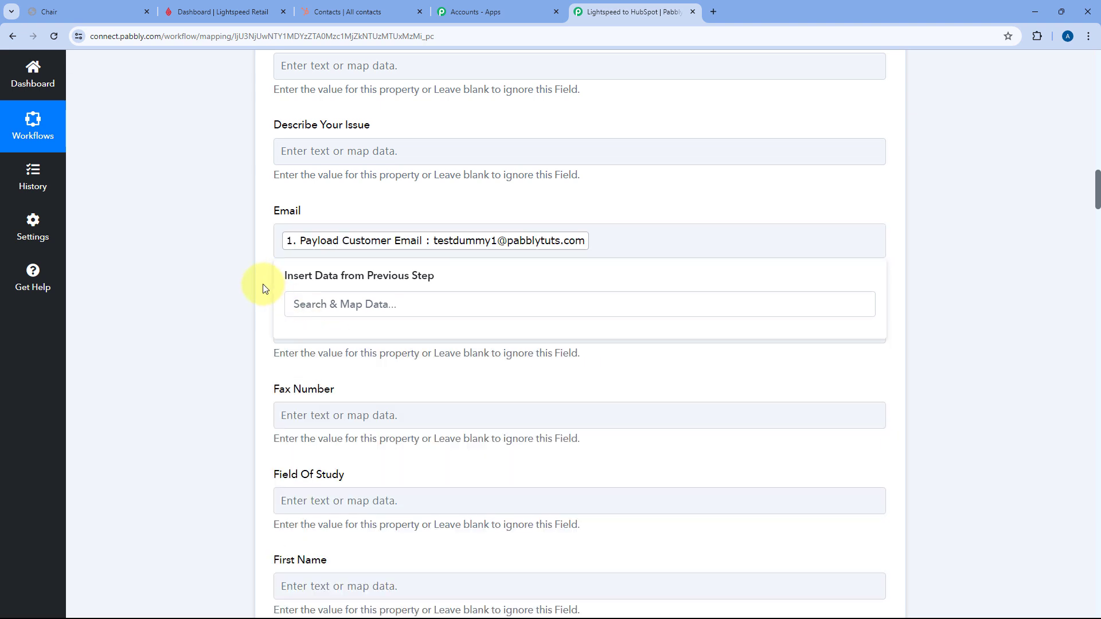
scroll(278, 238, down, 1)
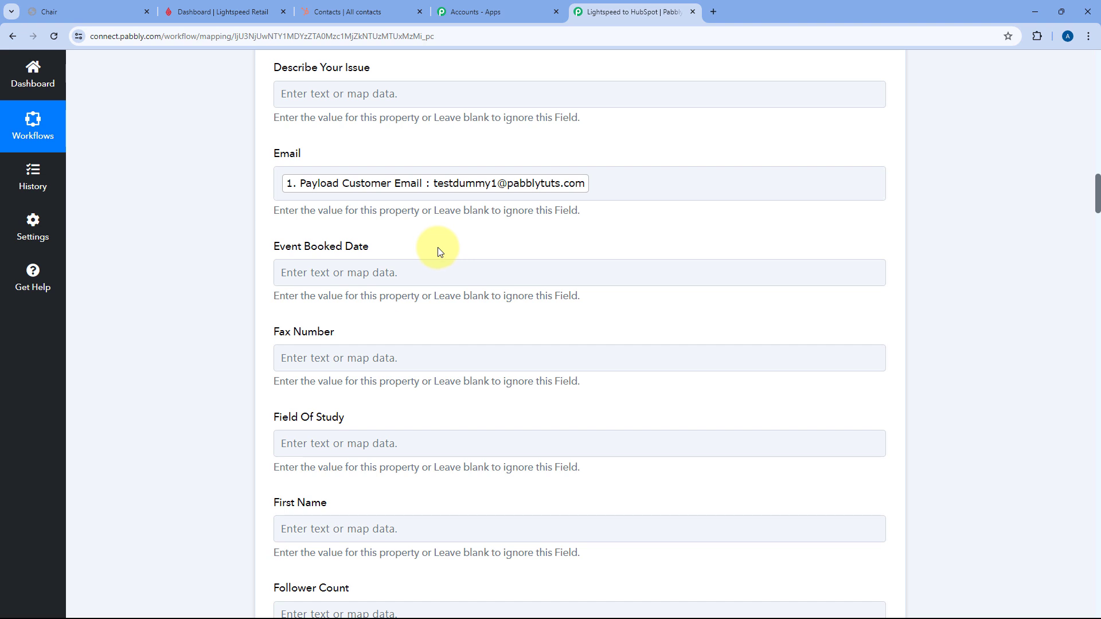
scroll(273, 233, down, 3)
scroll(272, 233, down, 1)
- Map '4. Result 0 : Test' from the Split Text step into First Name
click(324, 290)
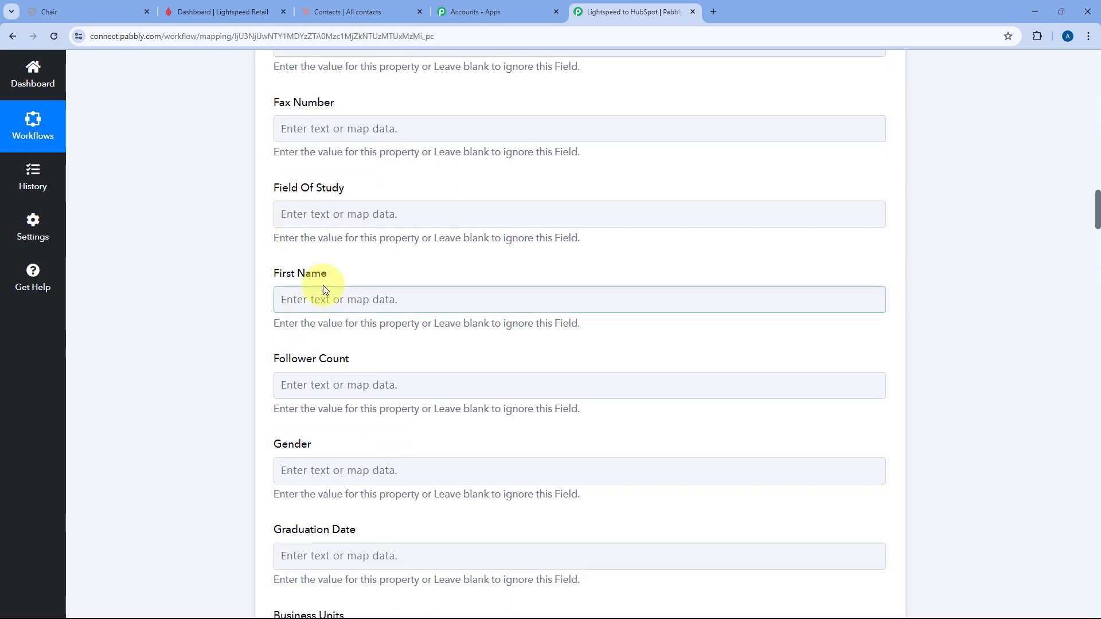
scroll(356, 263, down, 2)
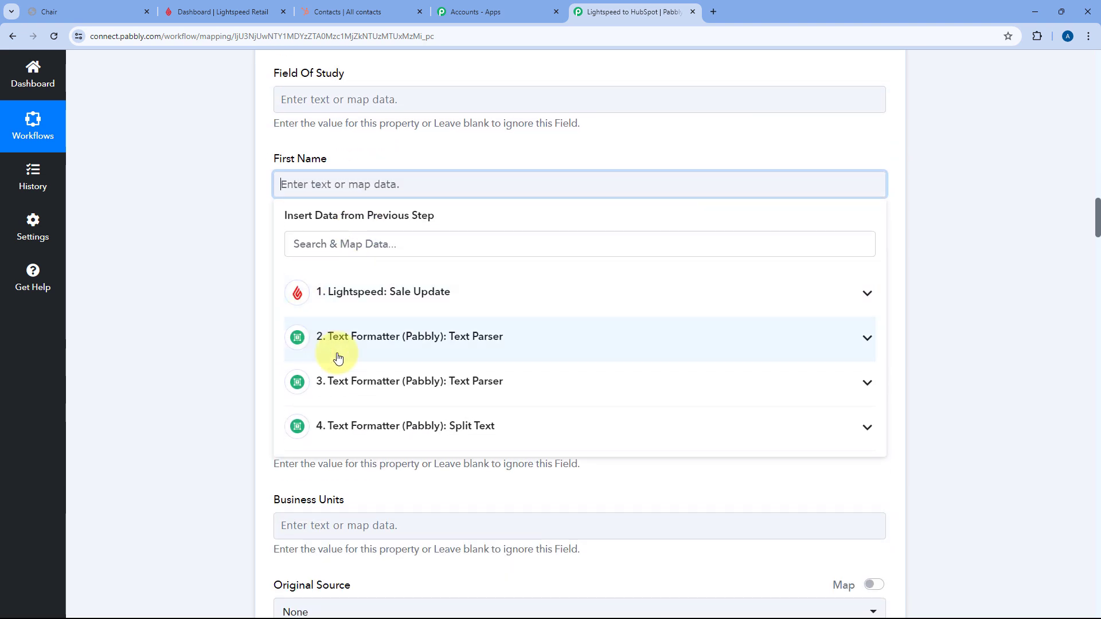
click(476, 428)
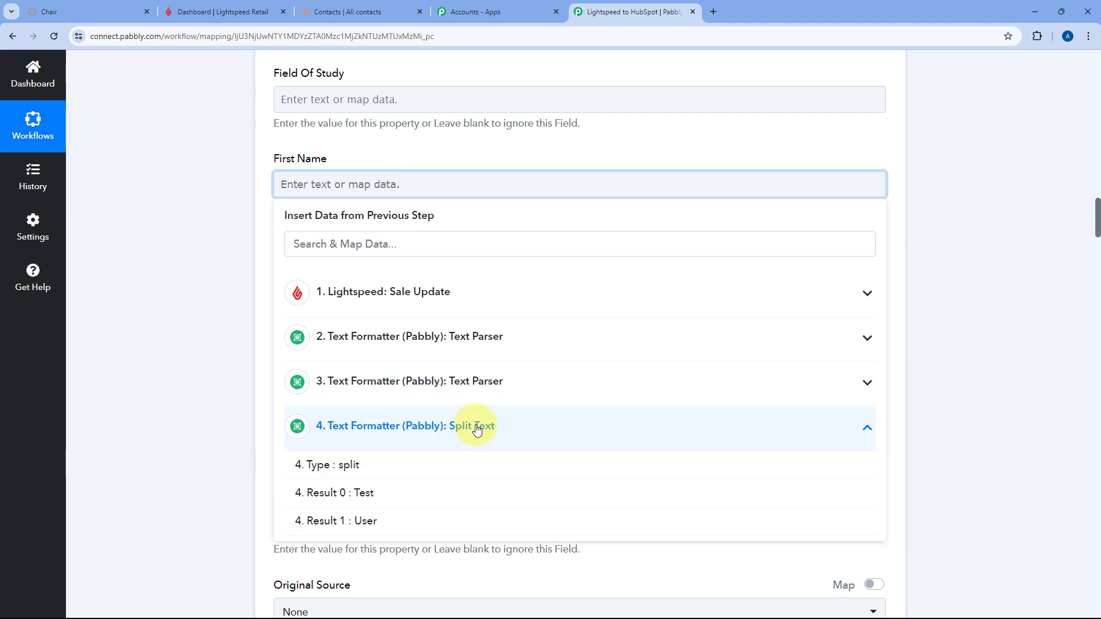
click(437, 492)
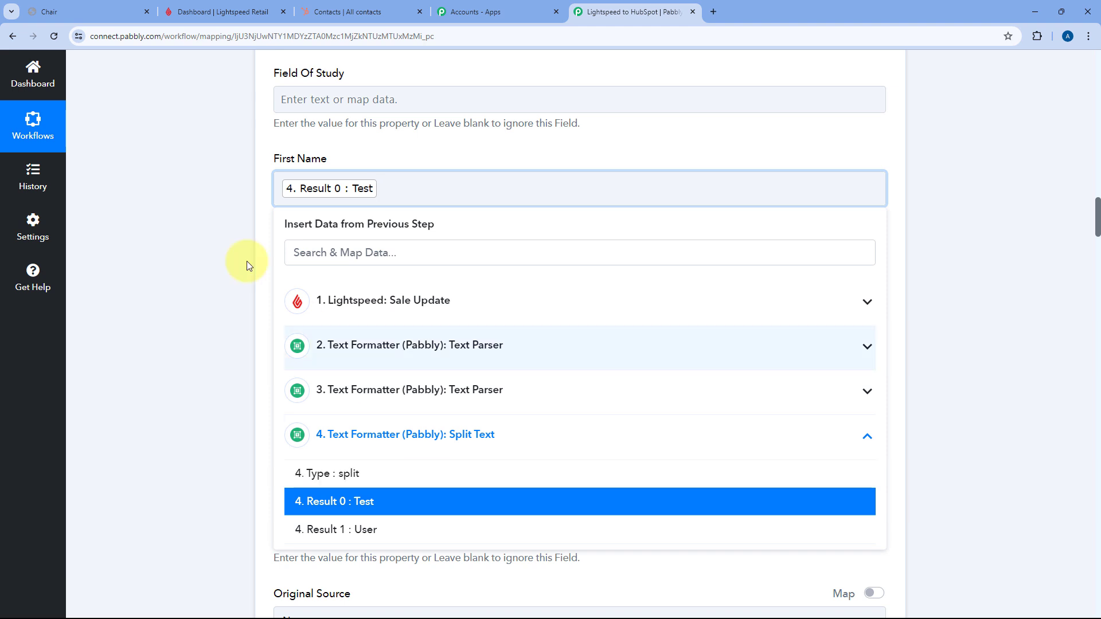
click(235, 223)
scroll(339, 195, down, 9)
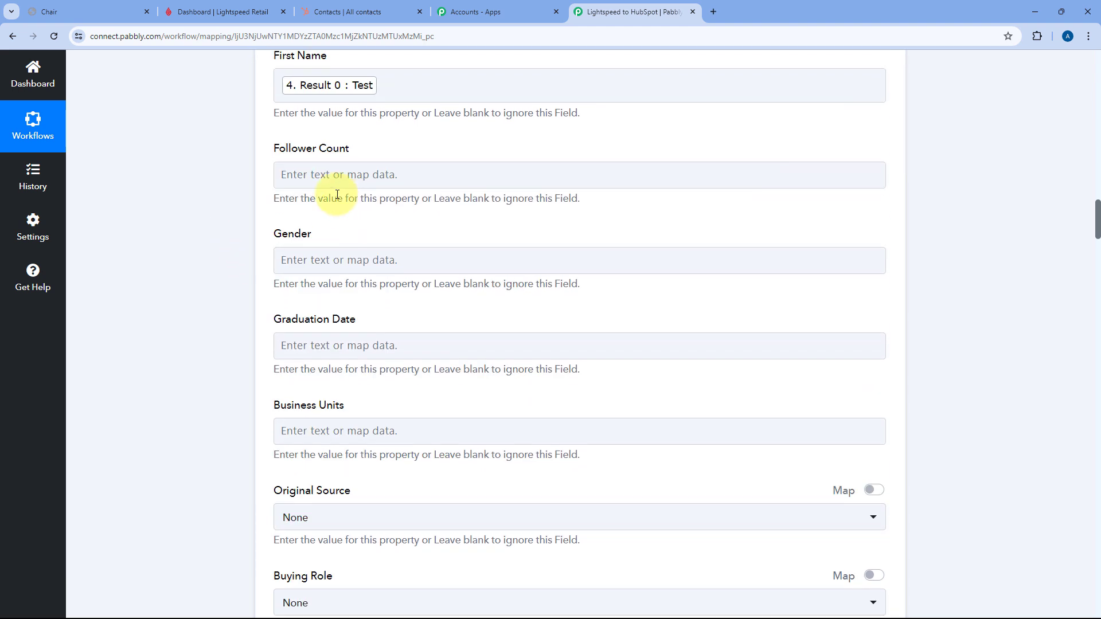
scroll(269, 202, down, 8)
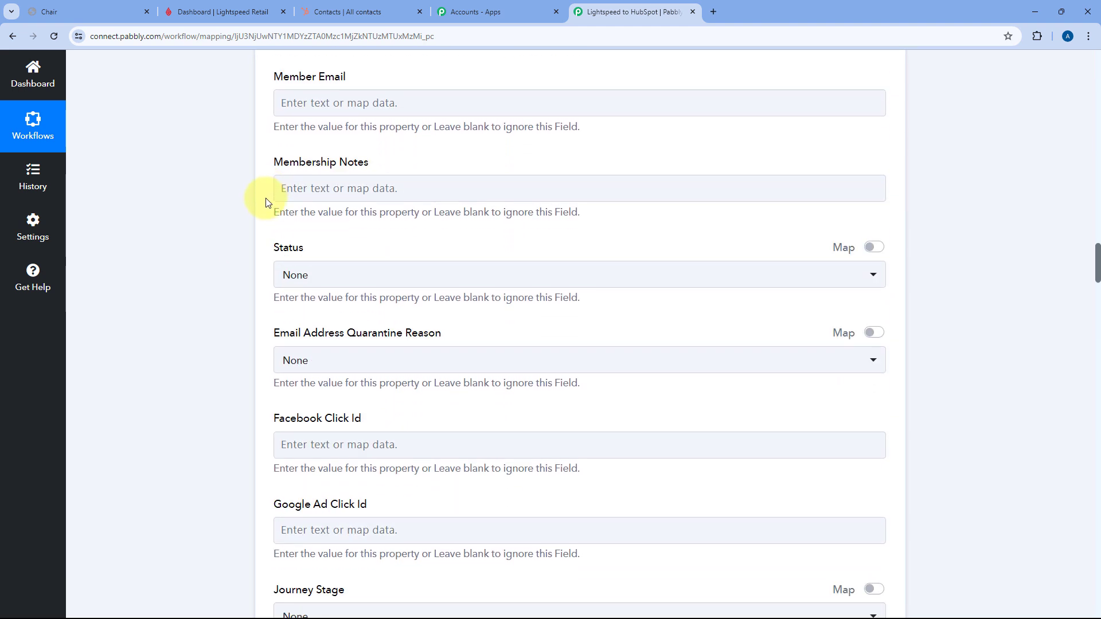
scroll(265, 202, down, 9)
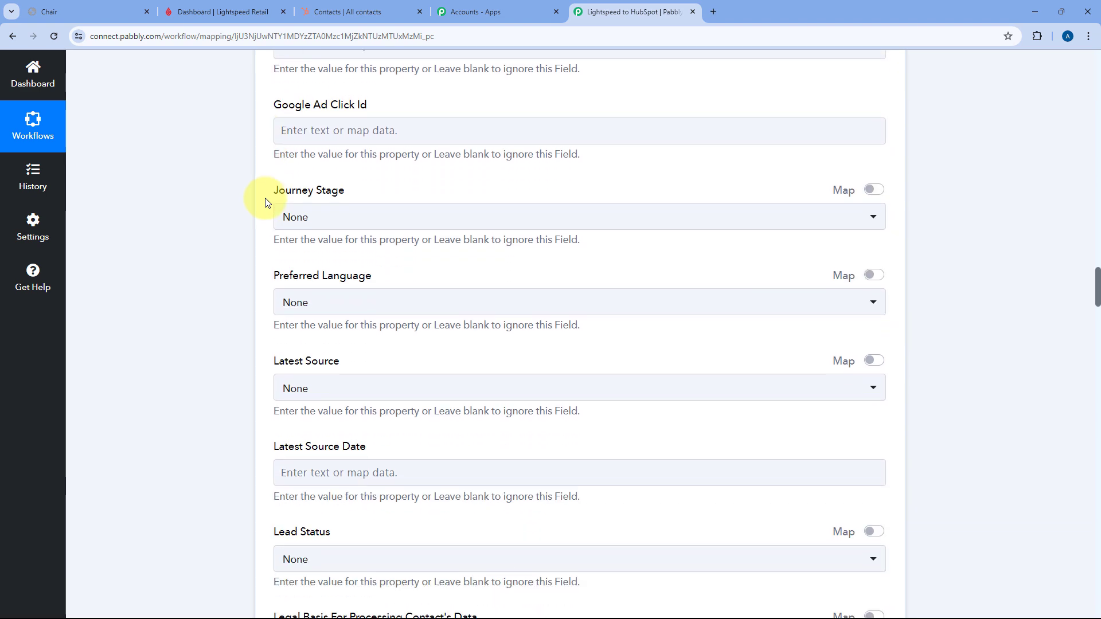
scroll(265, 202, down, 16)
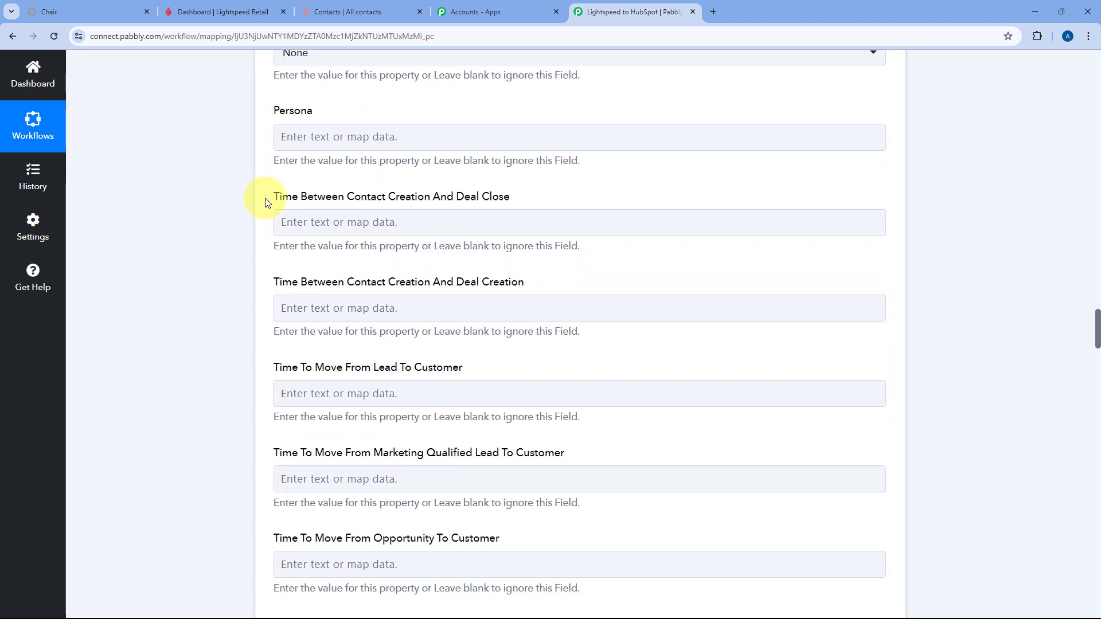
scroll(265, 202, down, 4)
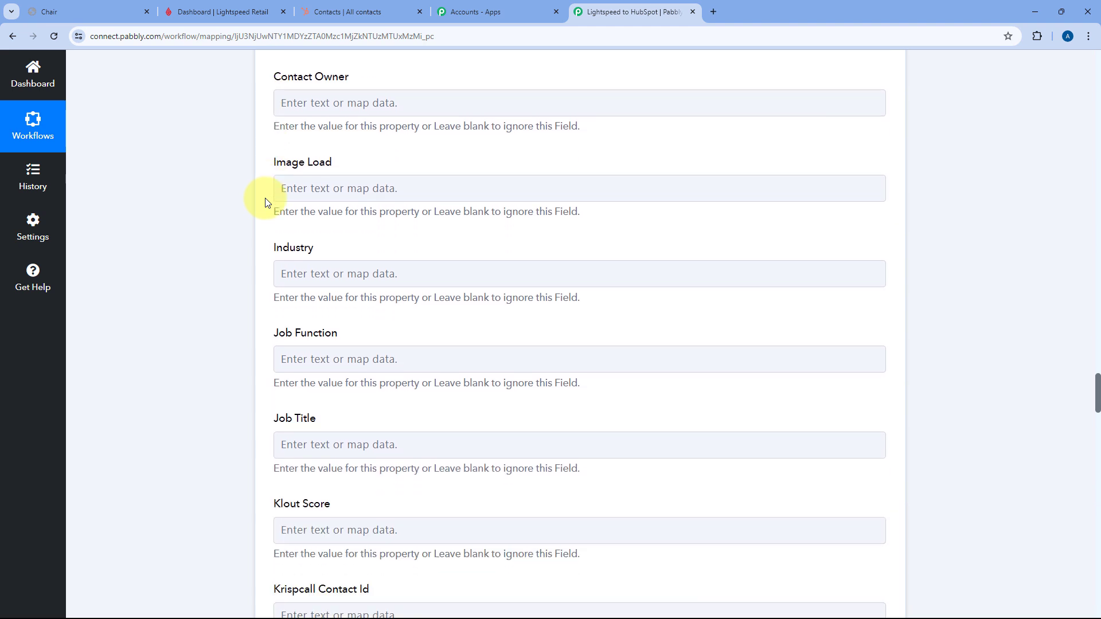
scroll(265, 202, up, 1)
scroll(265, 202, down, 8)
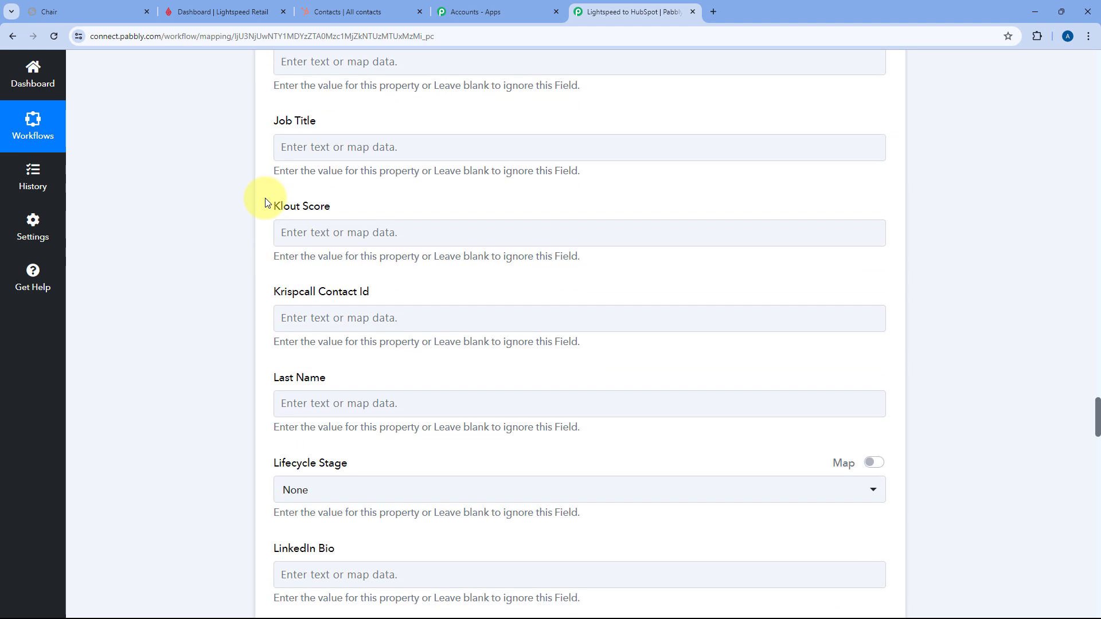
- Map '4. Result 1 : User' from the Split Text step into Last Name
click(318, 287)
scroll(255, 278, down, 3)
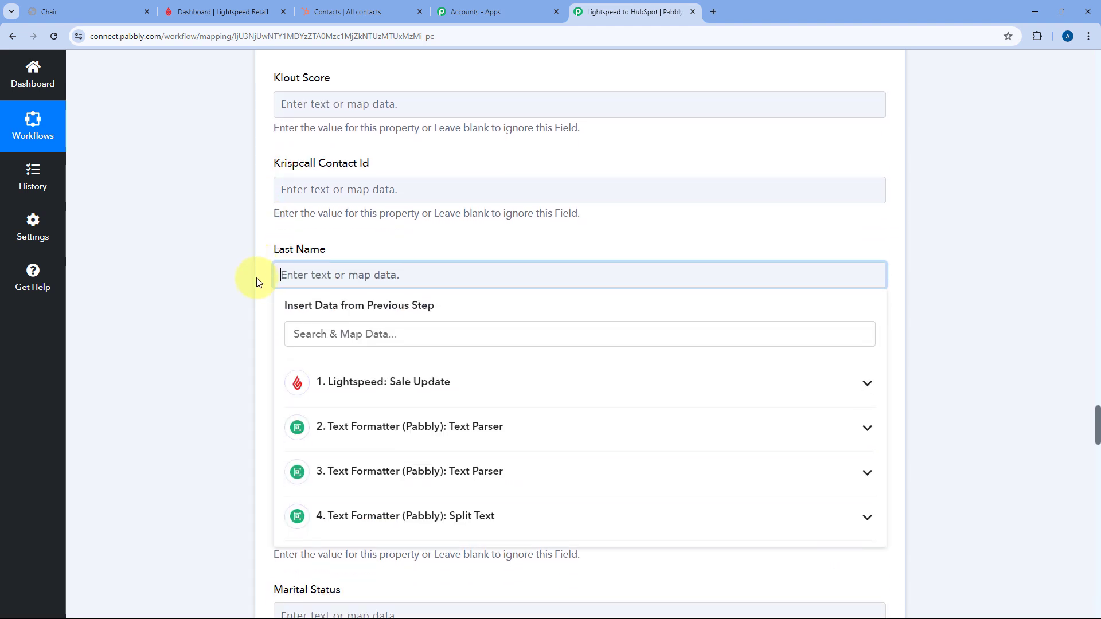
click(374, 361)
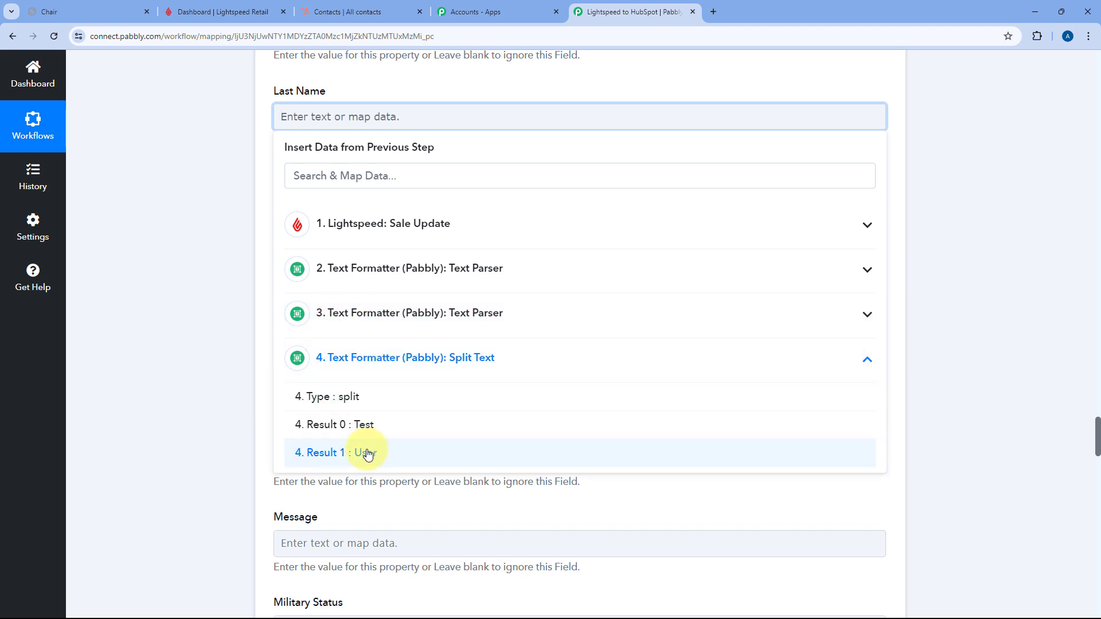
click(364, 452)
click(259, 232)
scroll(266, 232, down, 6)
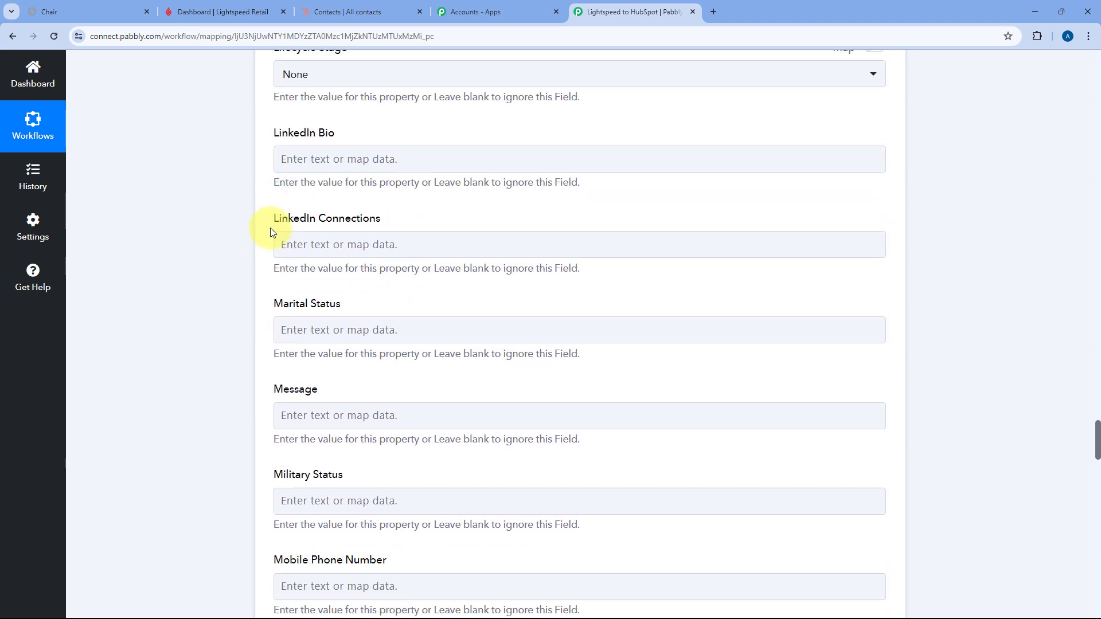
scroll(267, 235, down, 1)
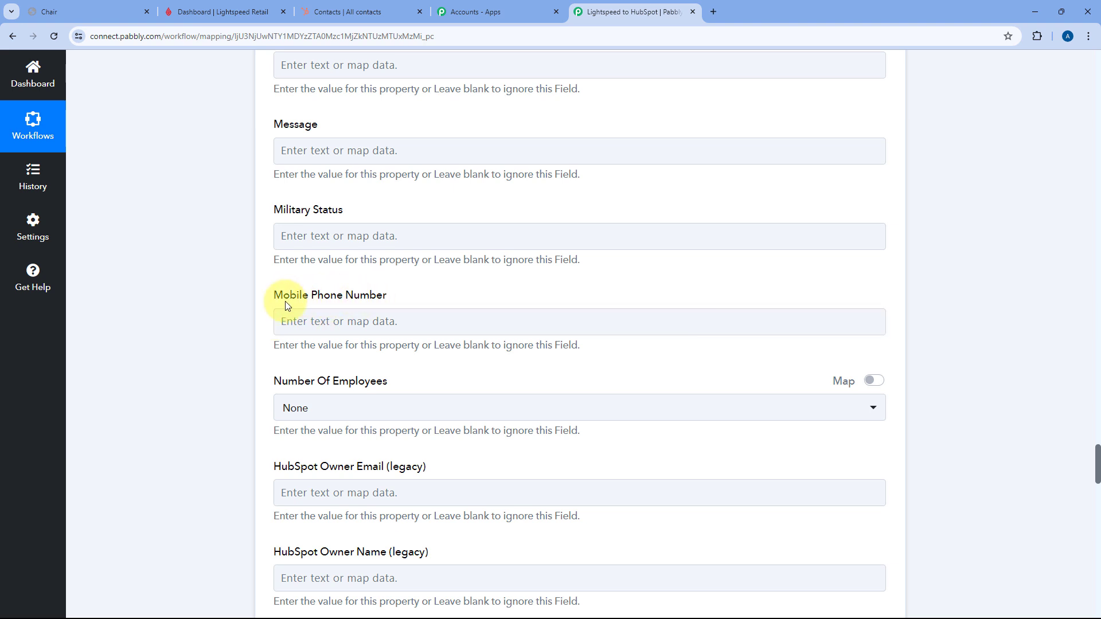
scroll(410, 253, down, 7)
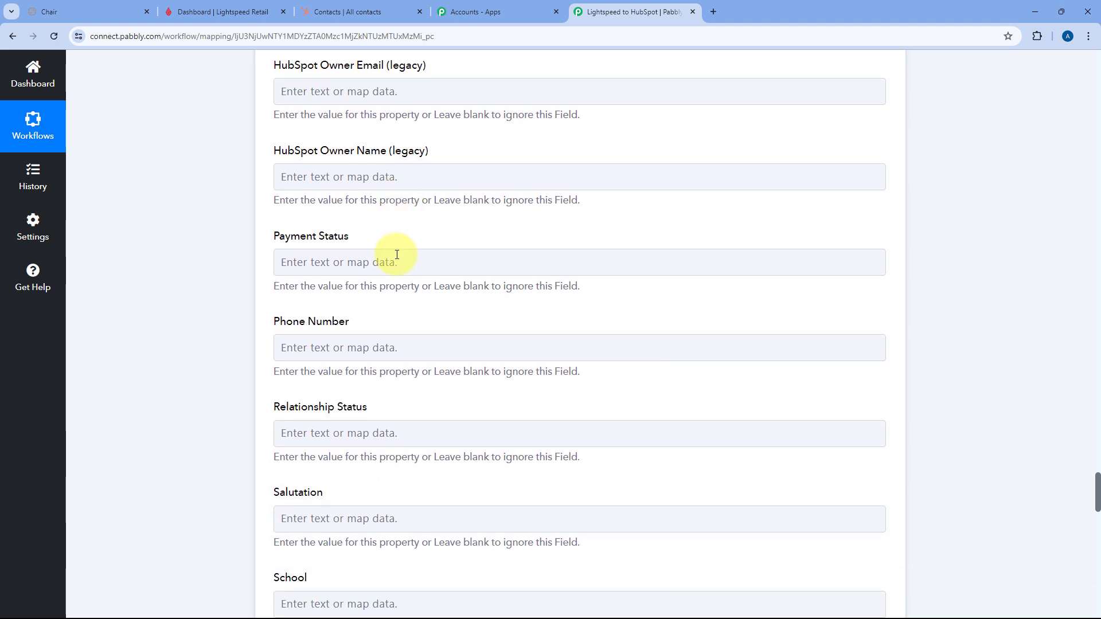
scroll(379, 270, down, 1)
- Map '2. Result' from the first Text Parser step into Phone Number
click(315, 291)
scroll(367, 344, down, 2)
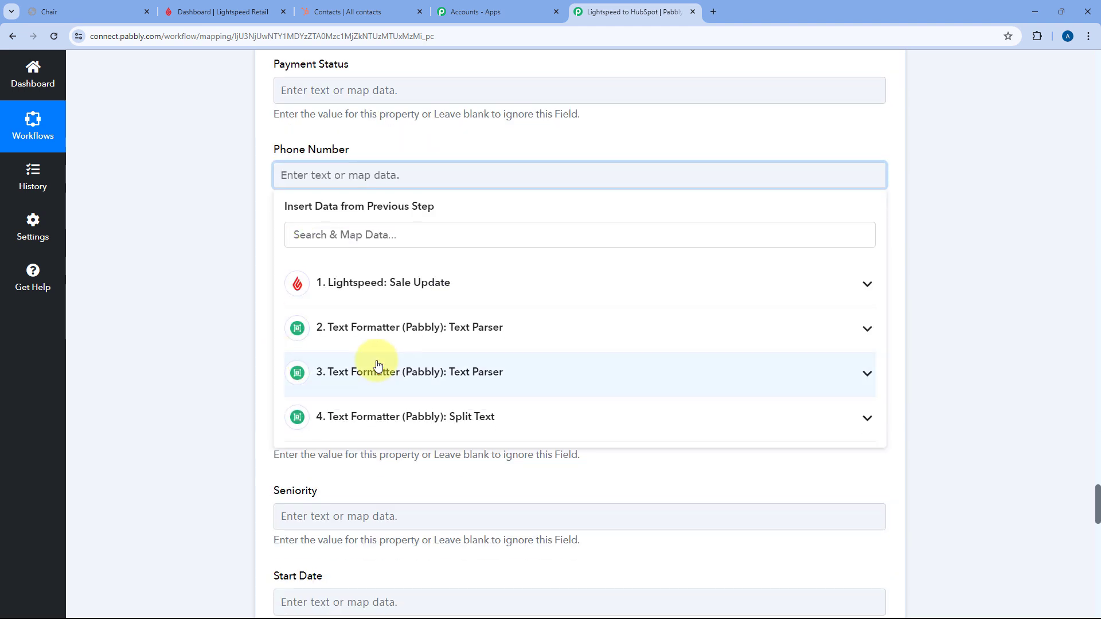
click(410, 324)
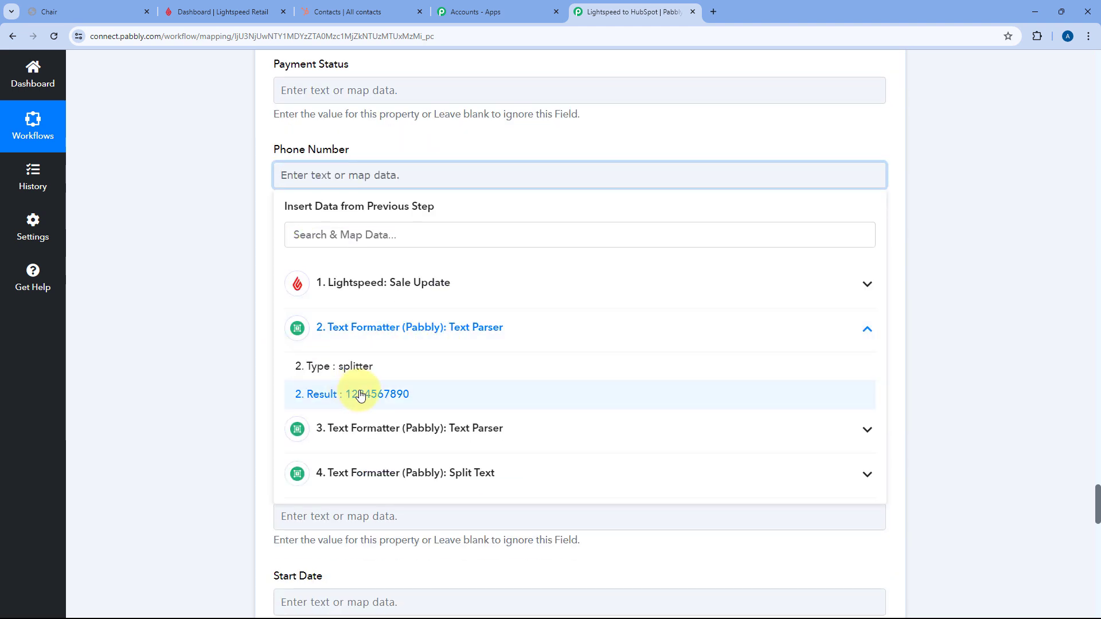
click(388, 397)
click(269, 153)
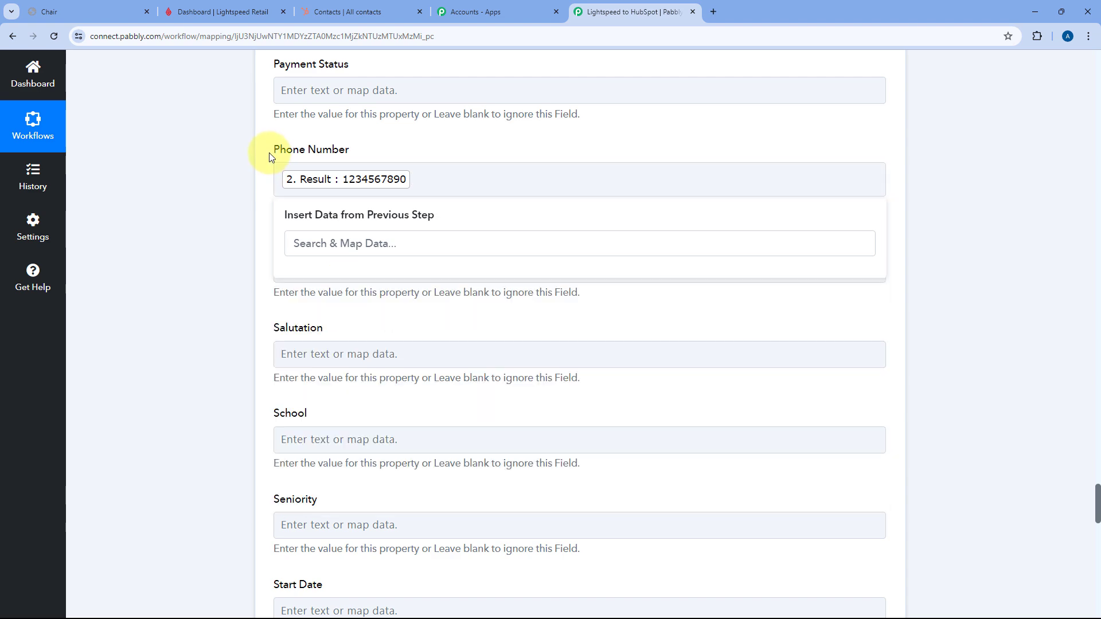
- Review the mapped contact fields and scroll down to the Save buttons
scroll(258, 172, up, 2)
scroll(295, 232, up, 8)
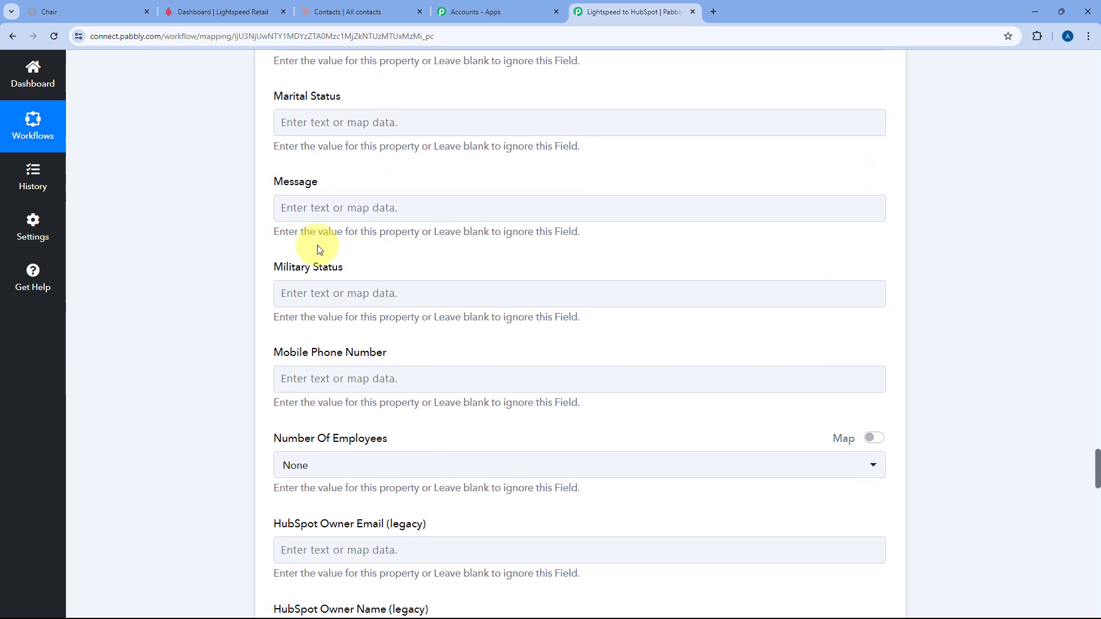
scroll(320, 246, down, 4)
scroll(271, 239, up, 4)
scroll(265, 244, up, 12)
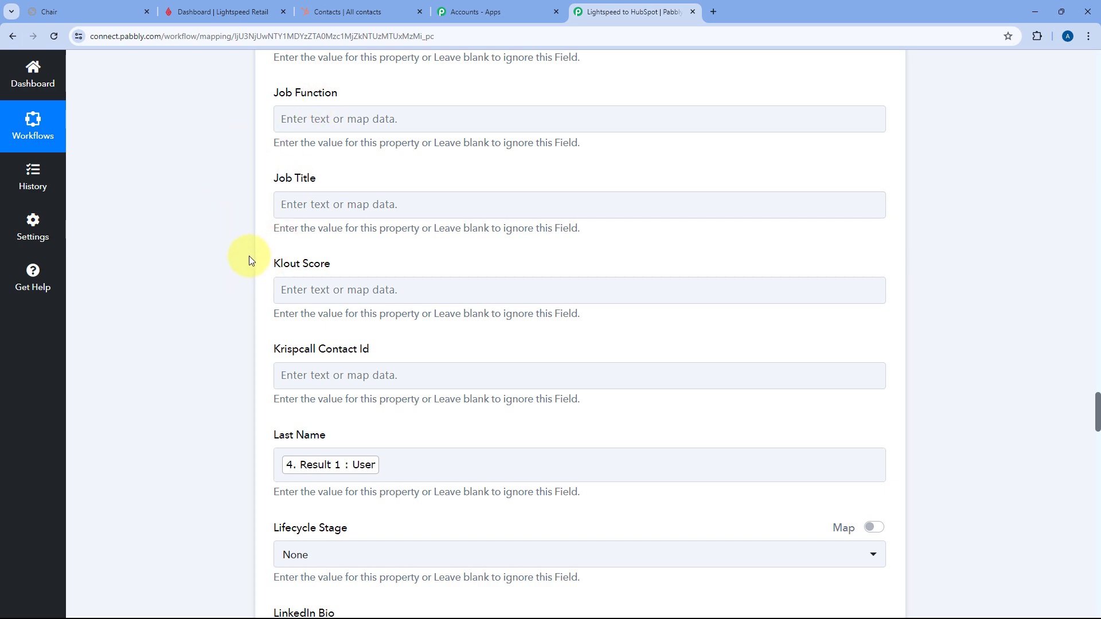
scroll(252, 261, down, 20)
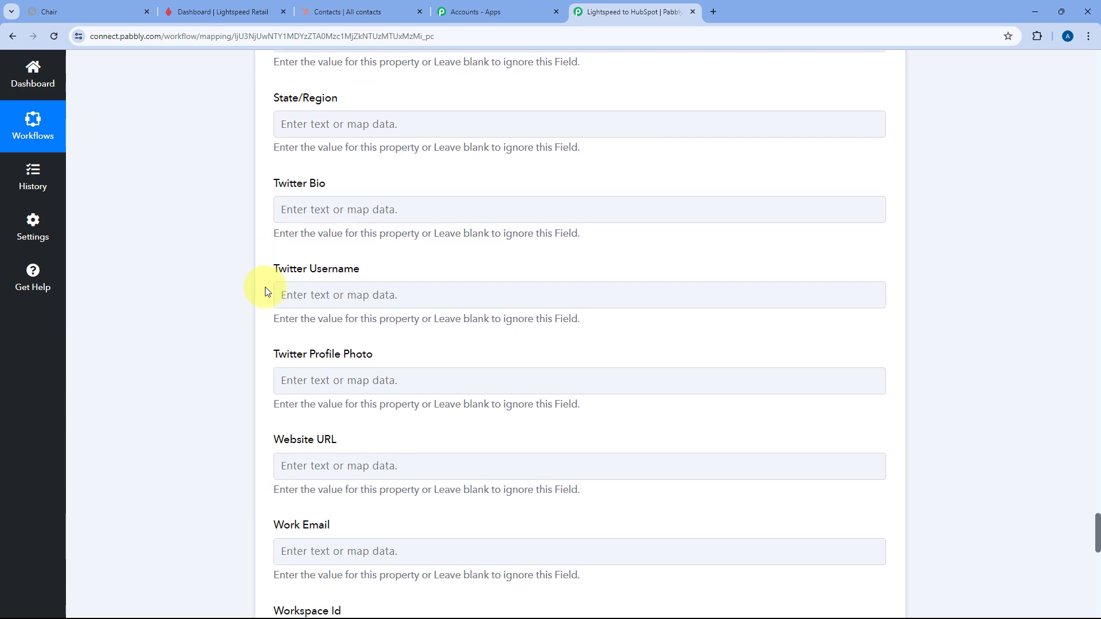
scroll(265, 290, down, 10)
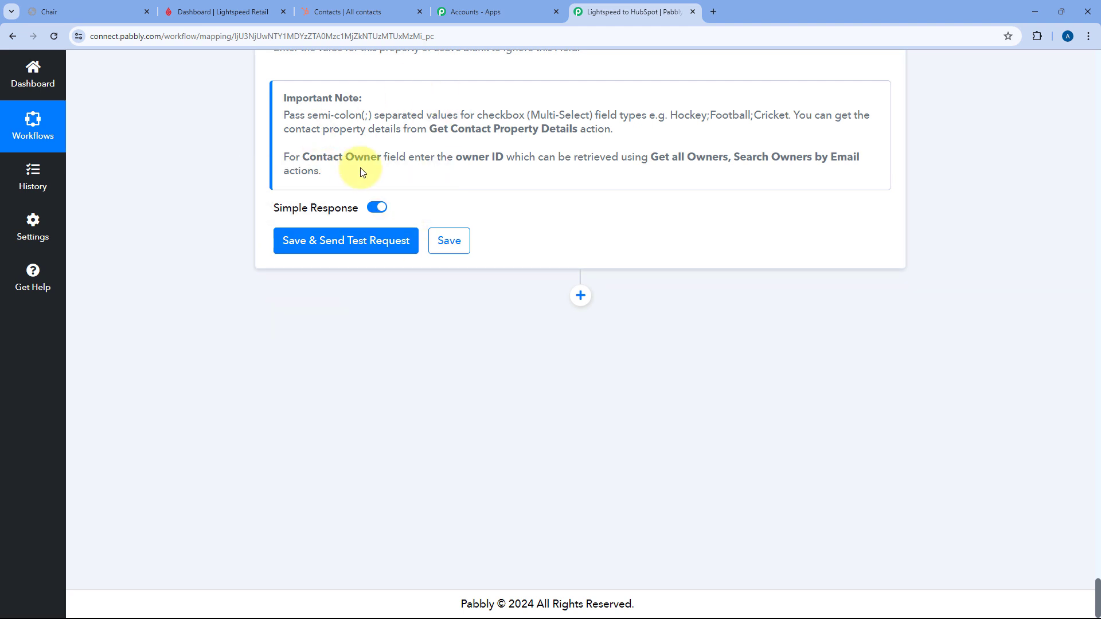
scroll(248, 198, up, 5)
scroll(248, 198, up, 3)
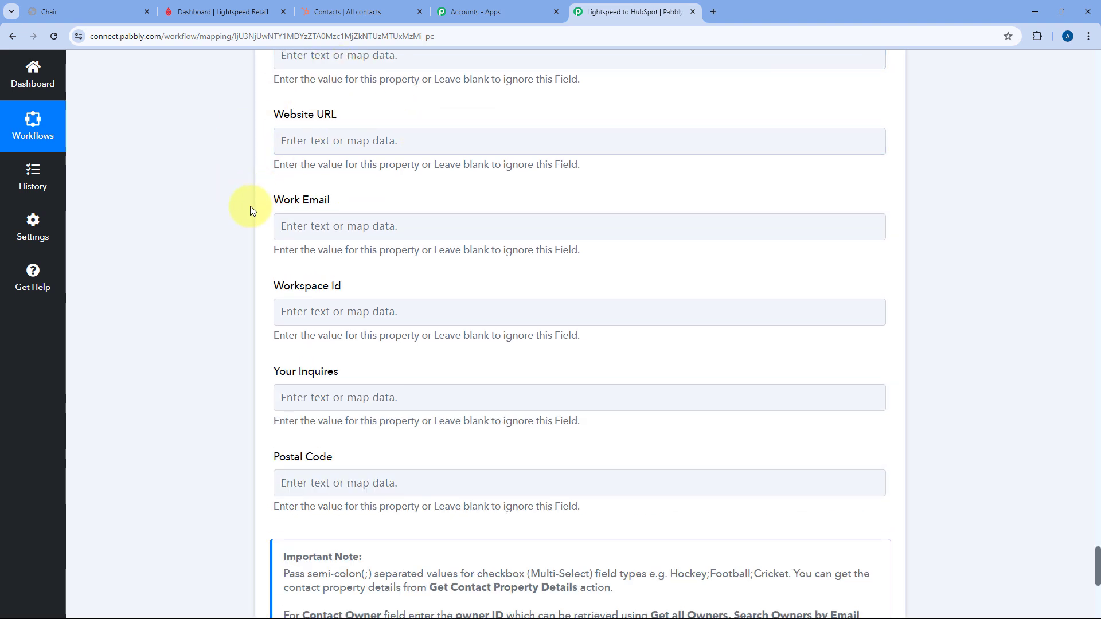
scroll(250, 208, down, 1)
scroll(250, 211, down, 5)
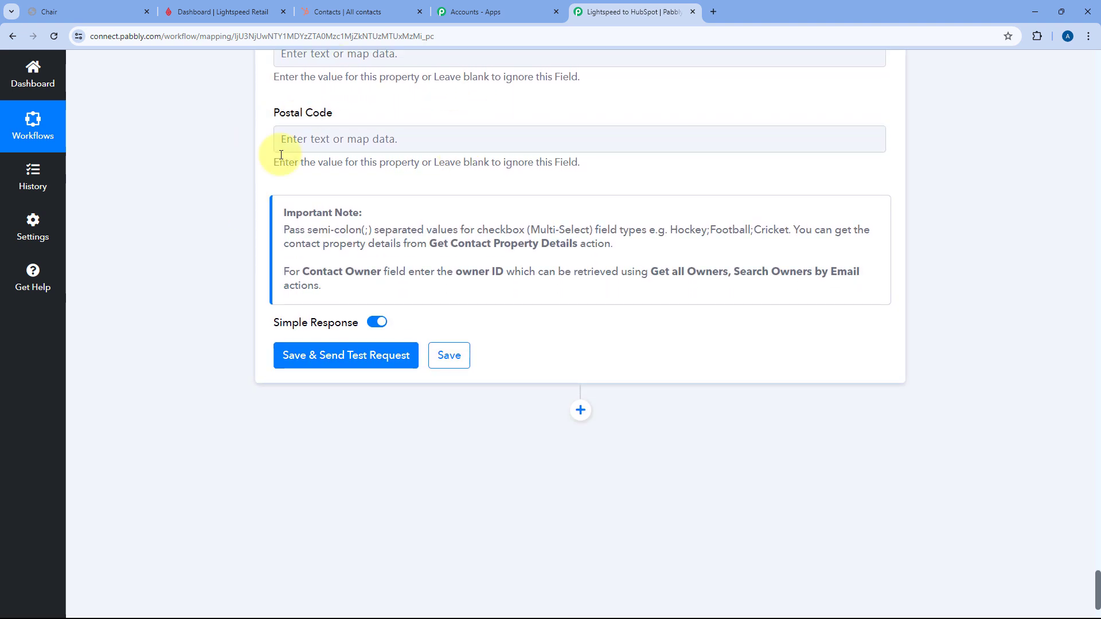
- Save and test the HubSpot Create a Contact step, then collapse it
click(337, 358)
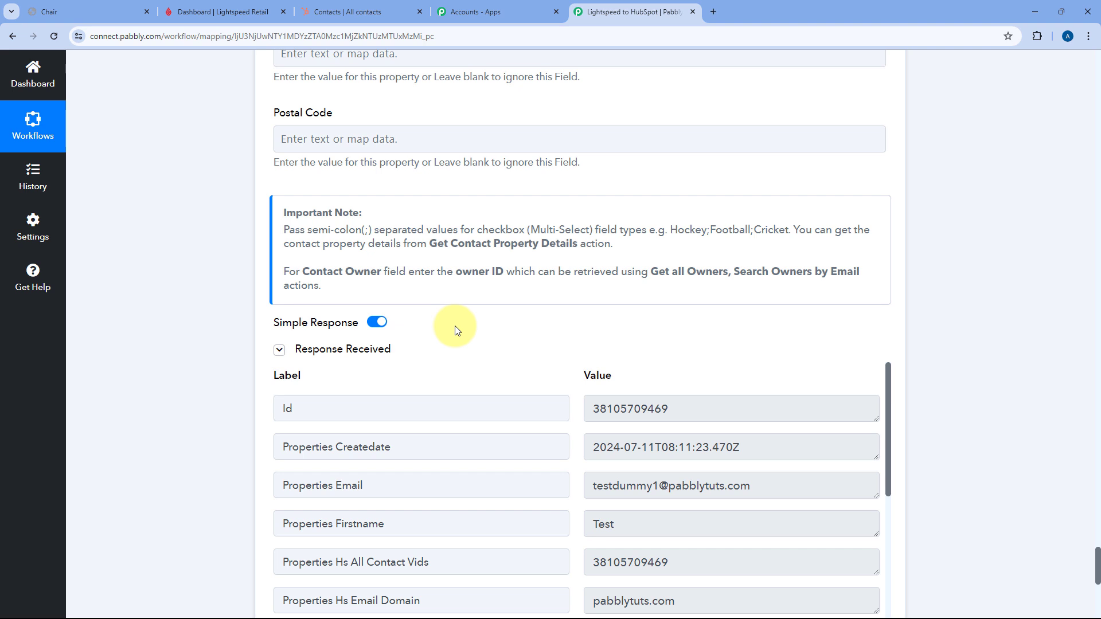
scroll(461, 355, down, 3)
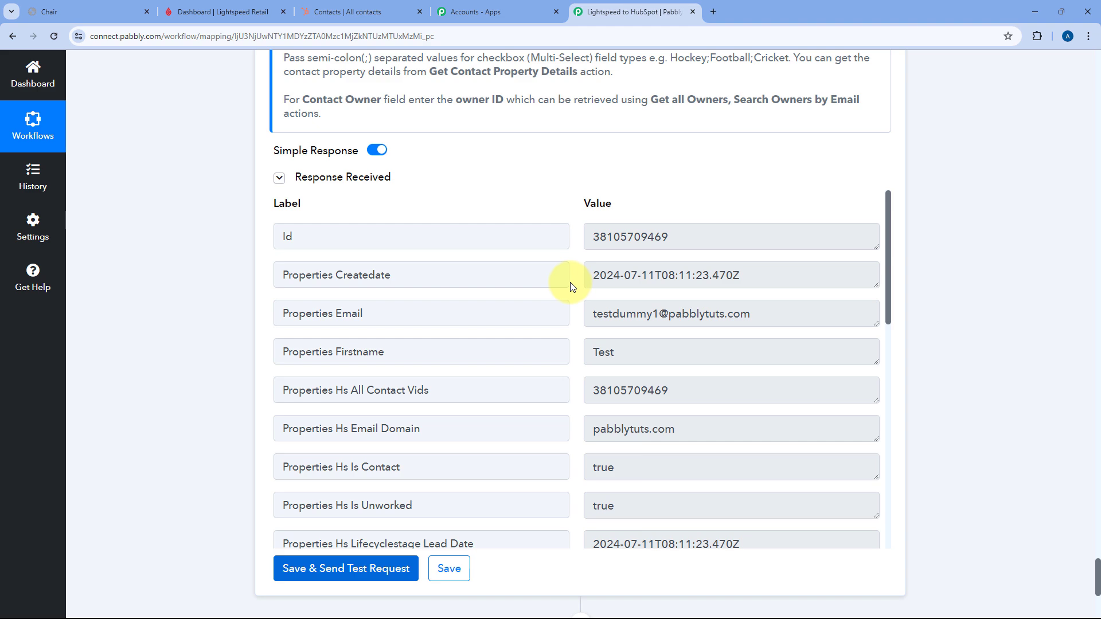
scroll(533, 246, up, 15)
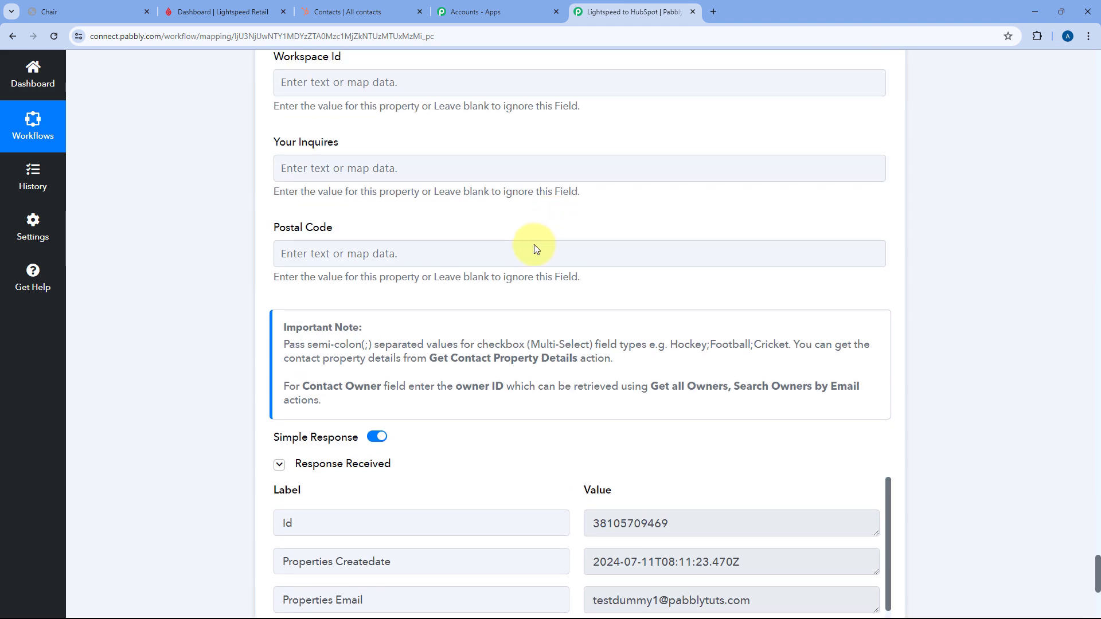
scroll(514, 267, up, 15)
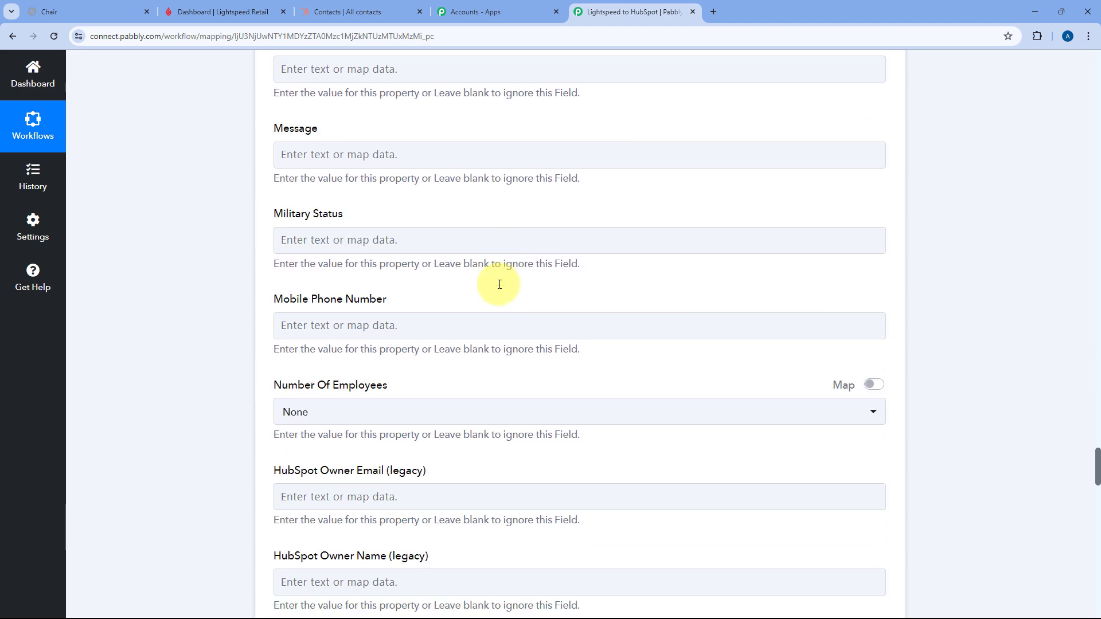
scroll(500, 285, up, 15)
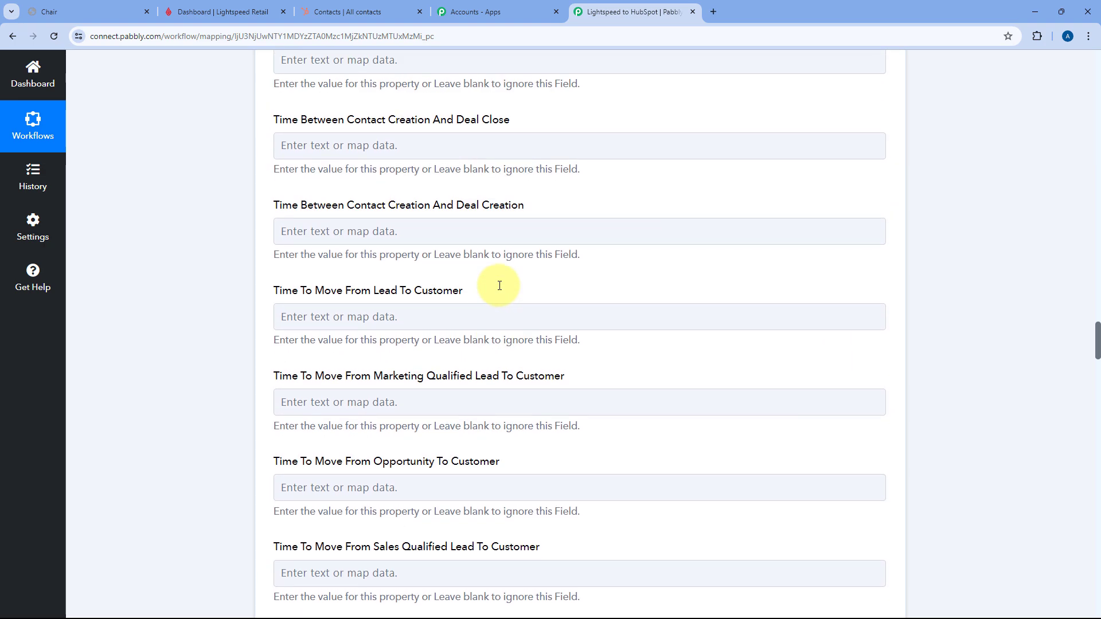
scroll(499, 286, up, 15)
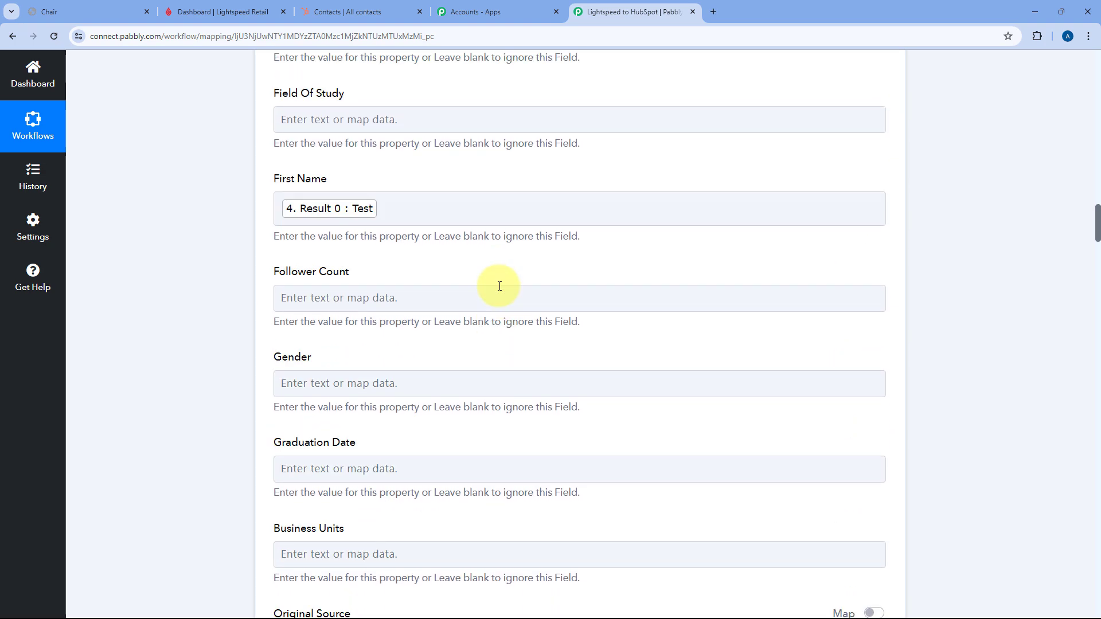
scroll(499, 286, up, 15)
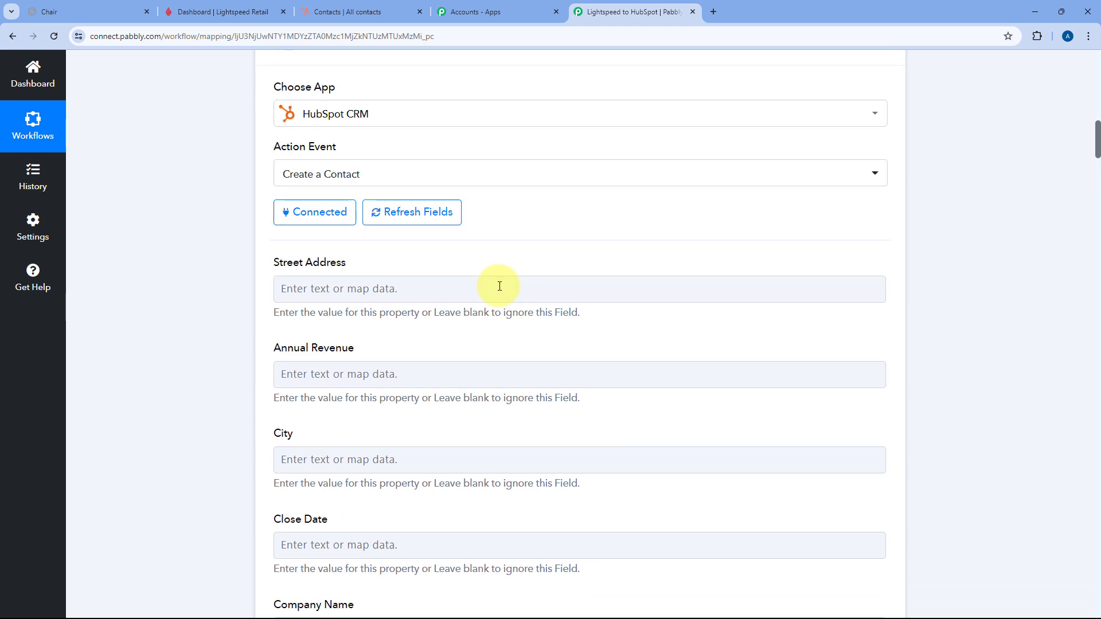
click(569, 311)
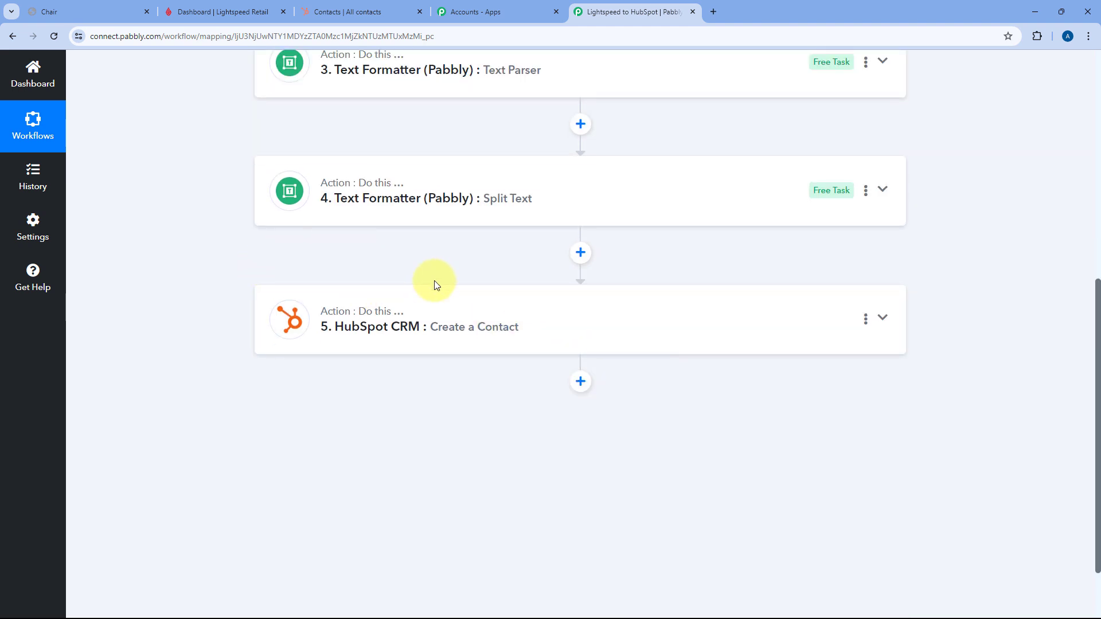
scroll(434, 286, up, 8)
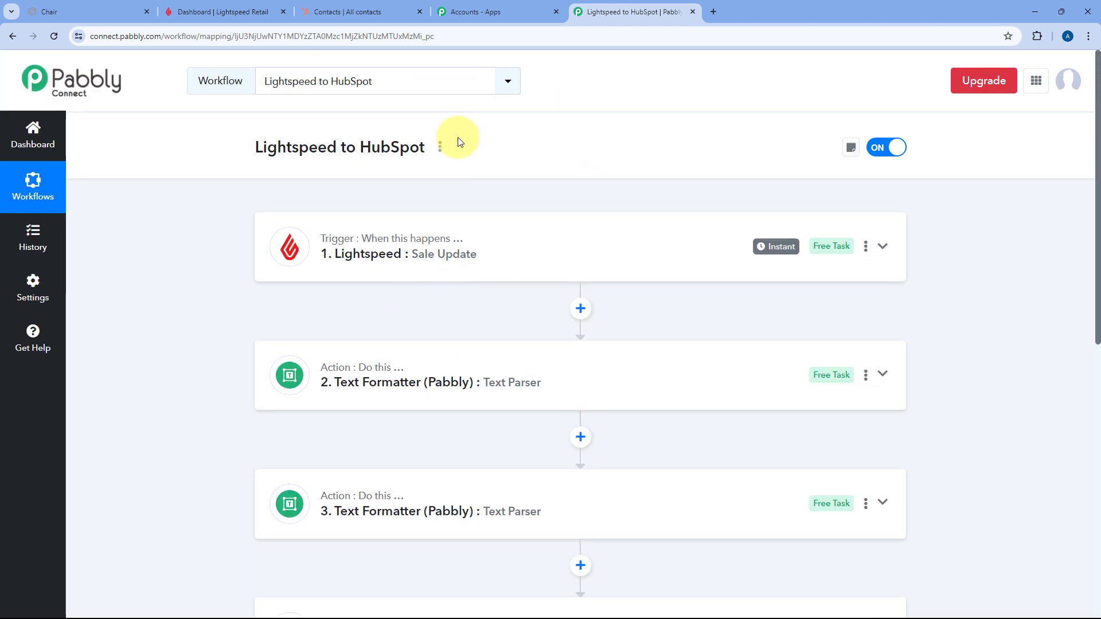
click(333, 12)
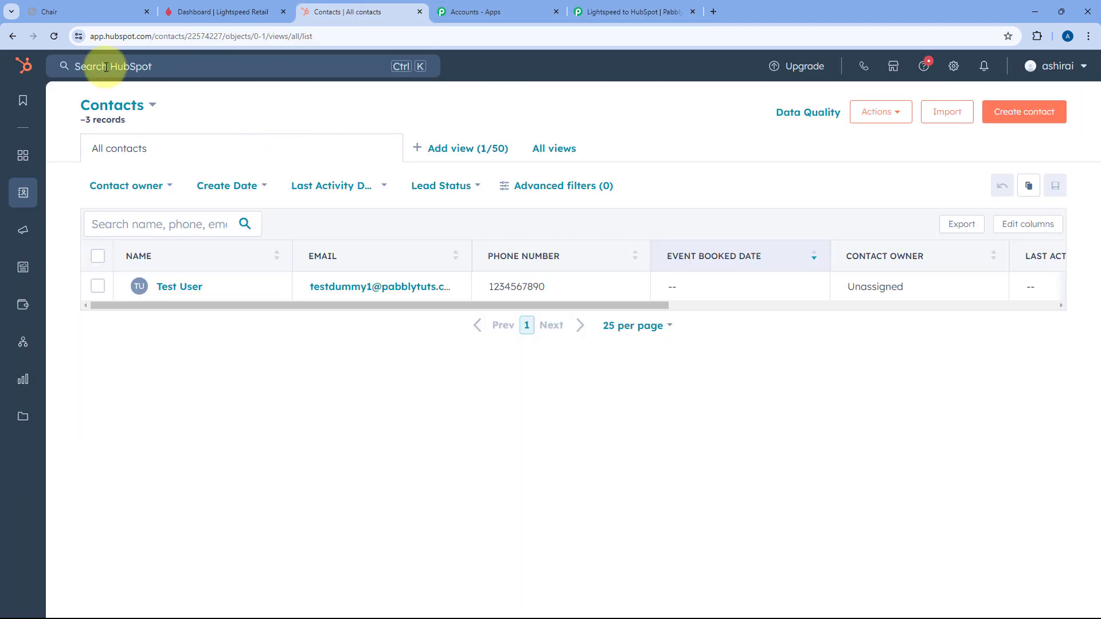
click(176, 288)
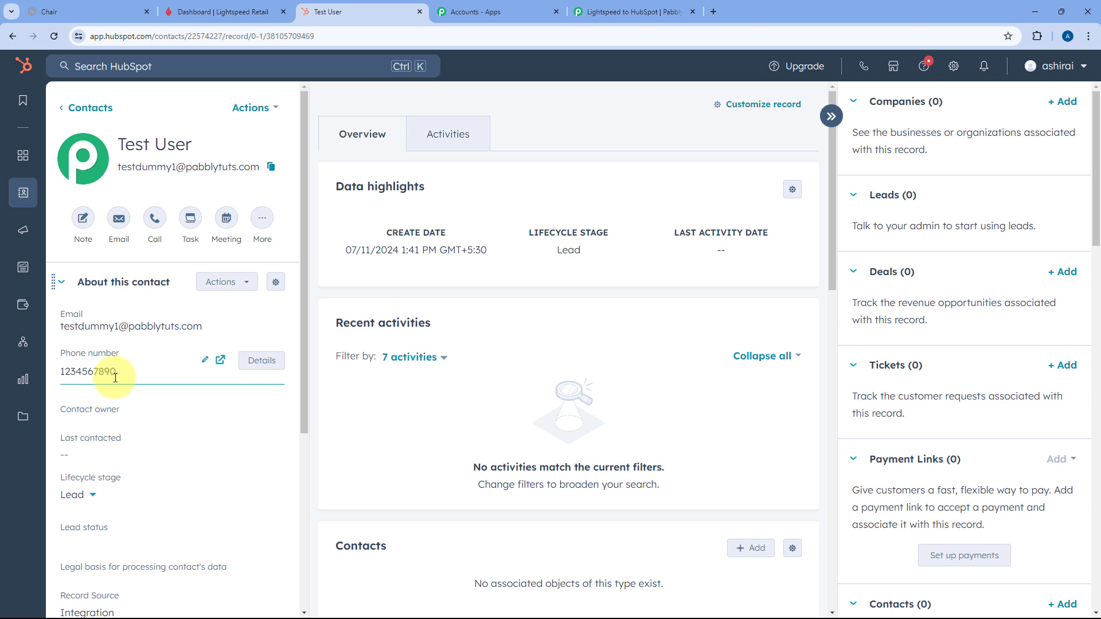
click(59, 114)
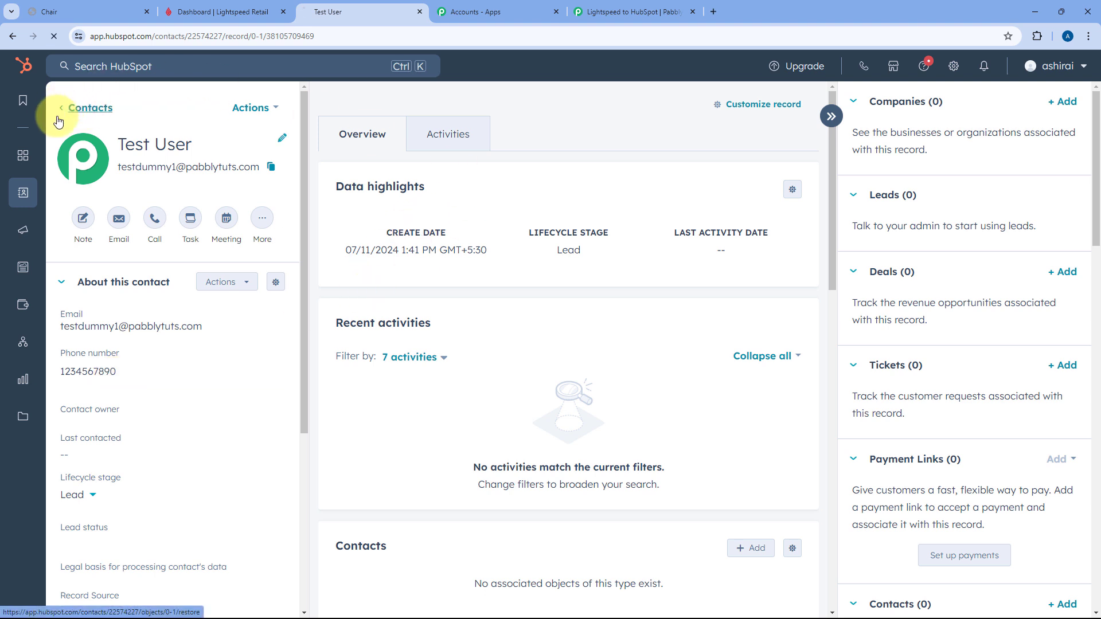
click(630, 11)
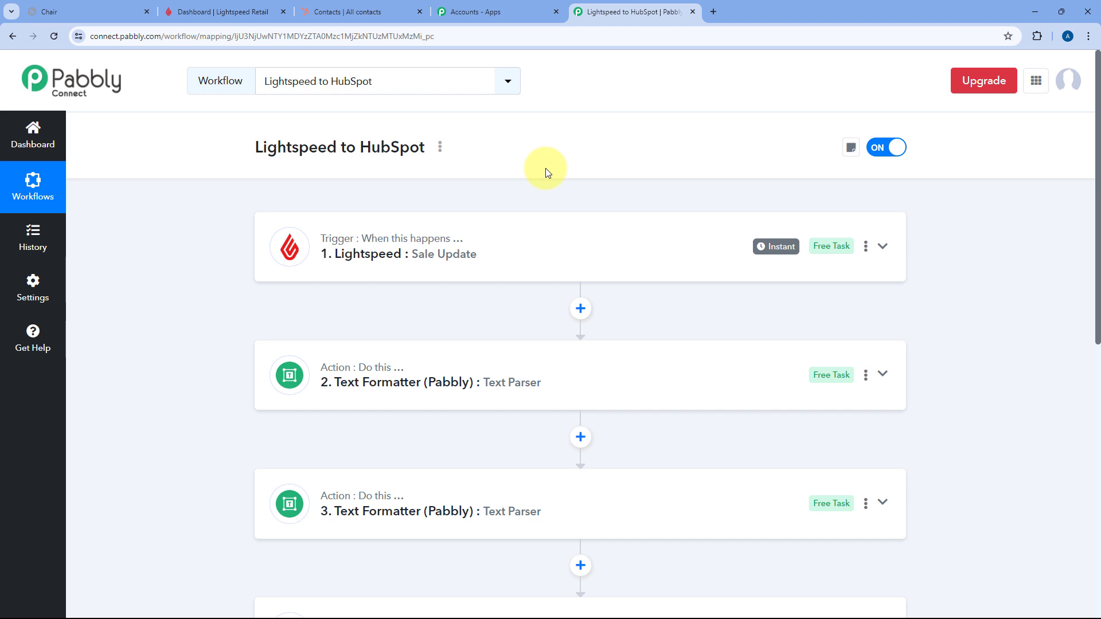
- From the store home page, open the Chair product and add one to the bag
click(93, 12)
click(12, 36)
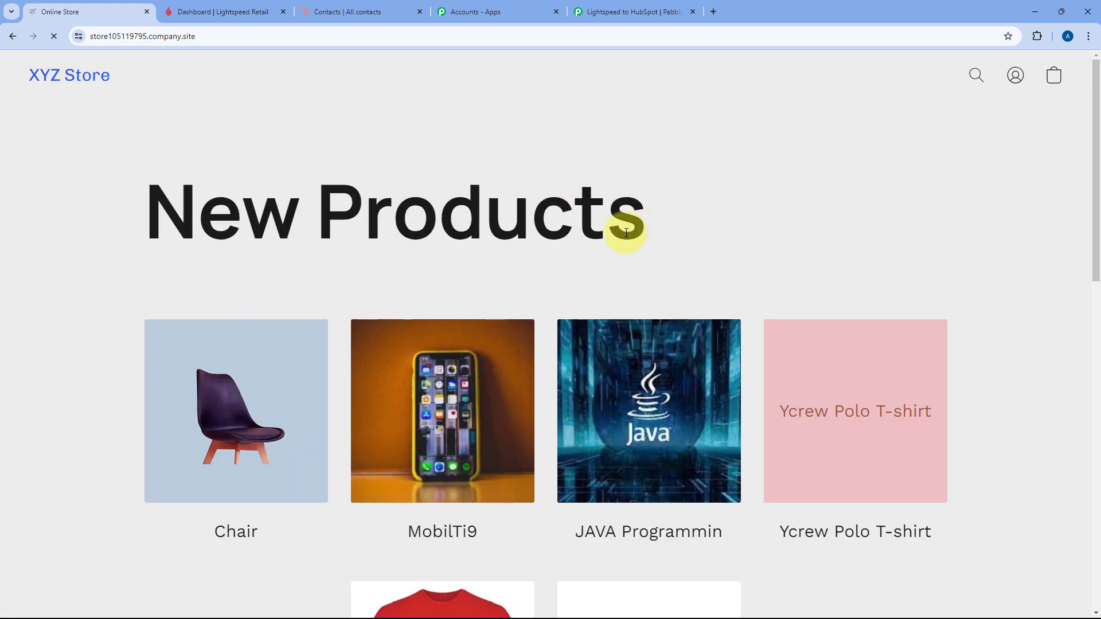
scroll(622, 221, down, 2)
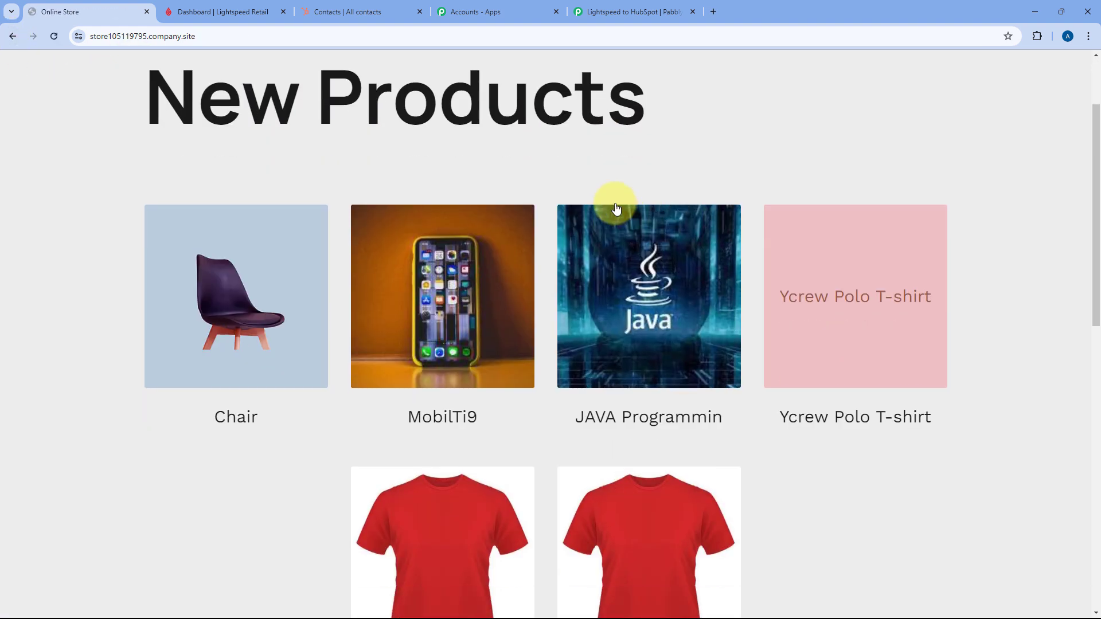
click(207, 266)
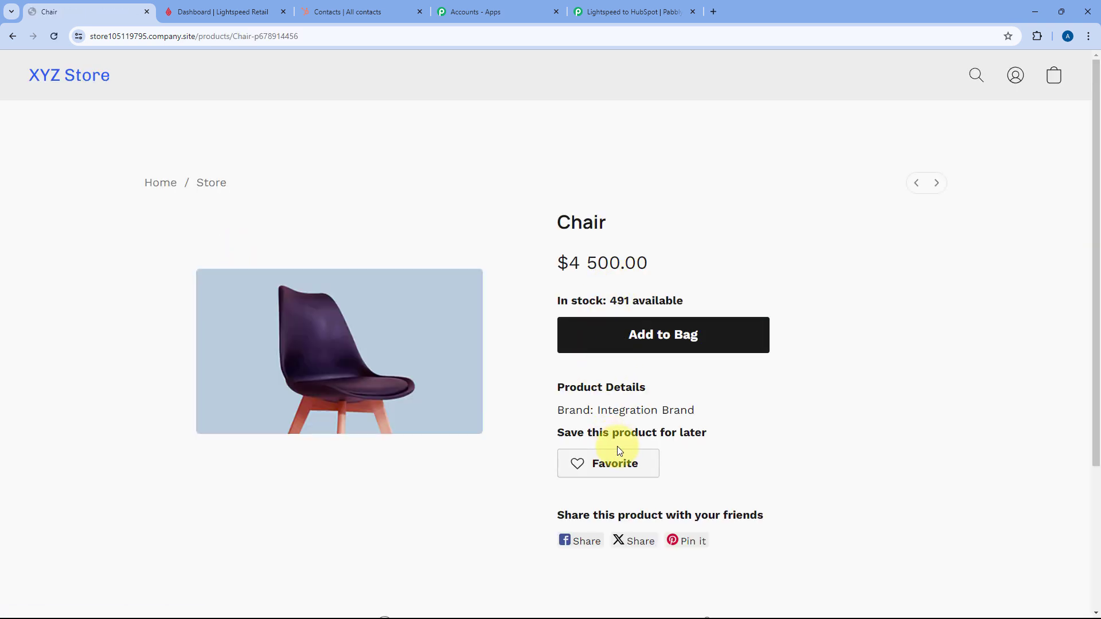
click(645, 346)
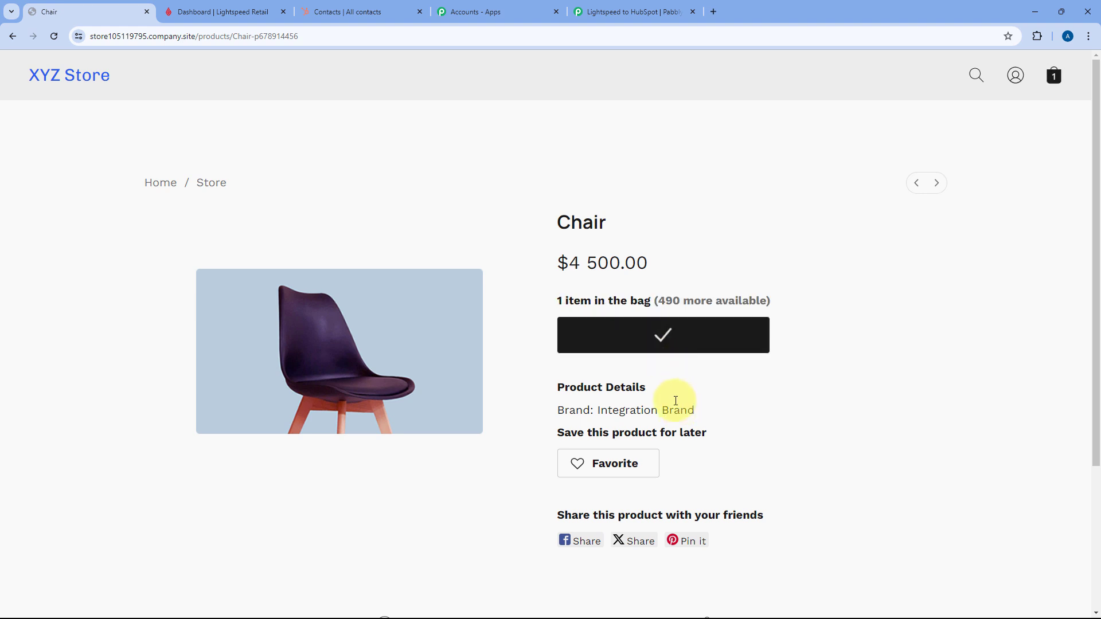
- Go to checkout and enter the customer's e-mail, name and mobile number
click(670, 378)
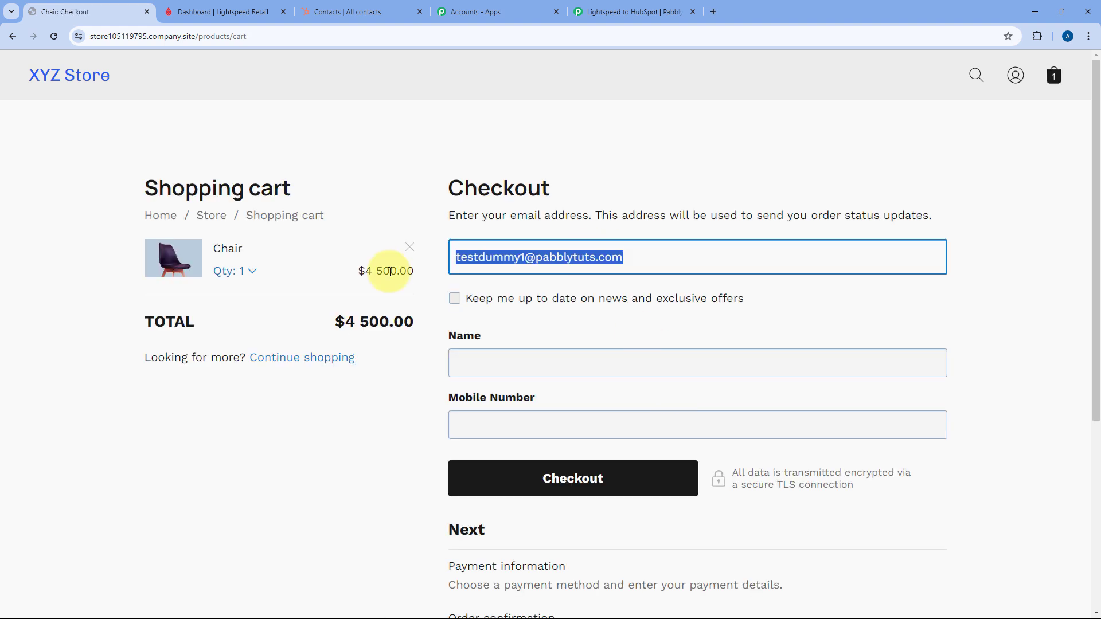
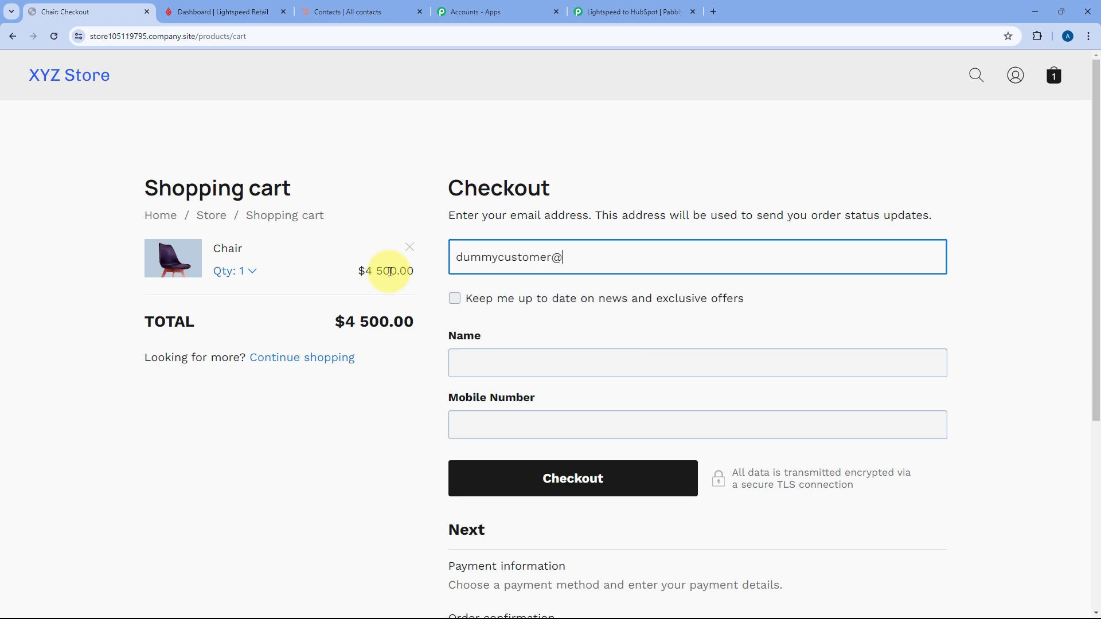
click(552, 369)
text(Dummy Customer)
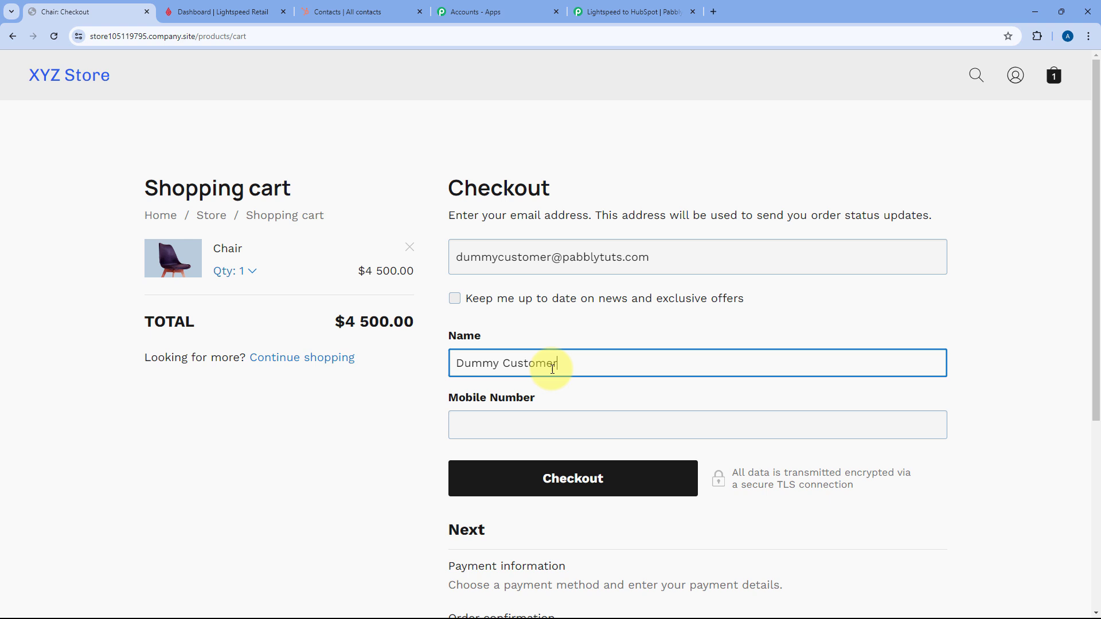
key(Tab)
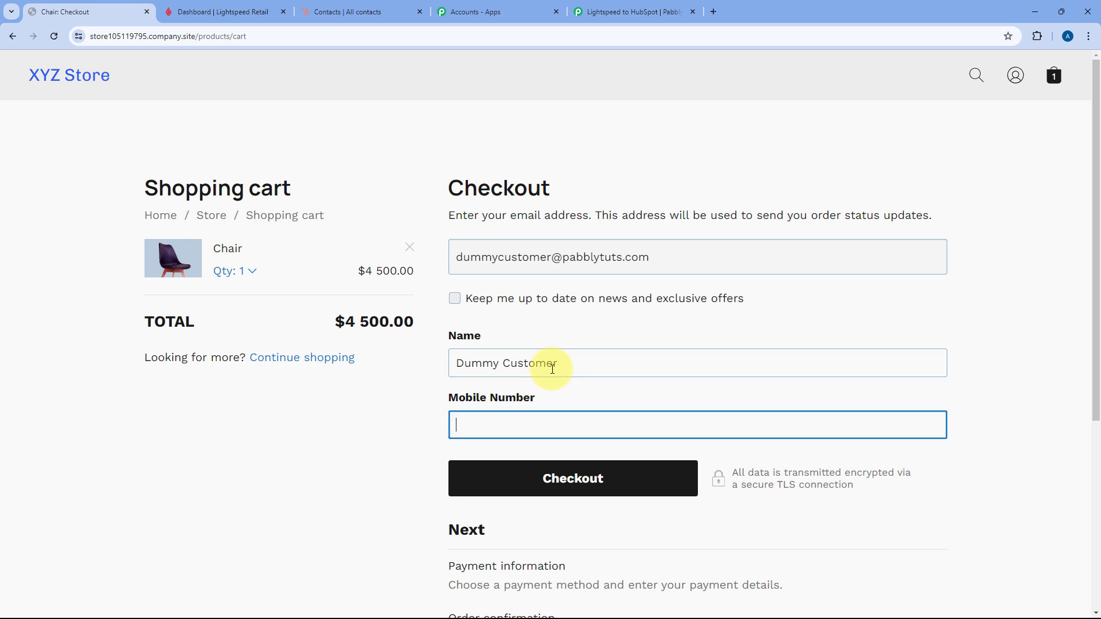
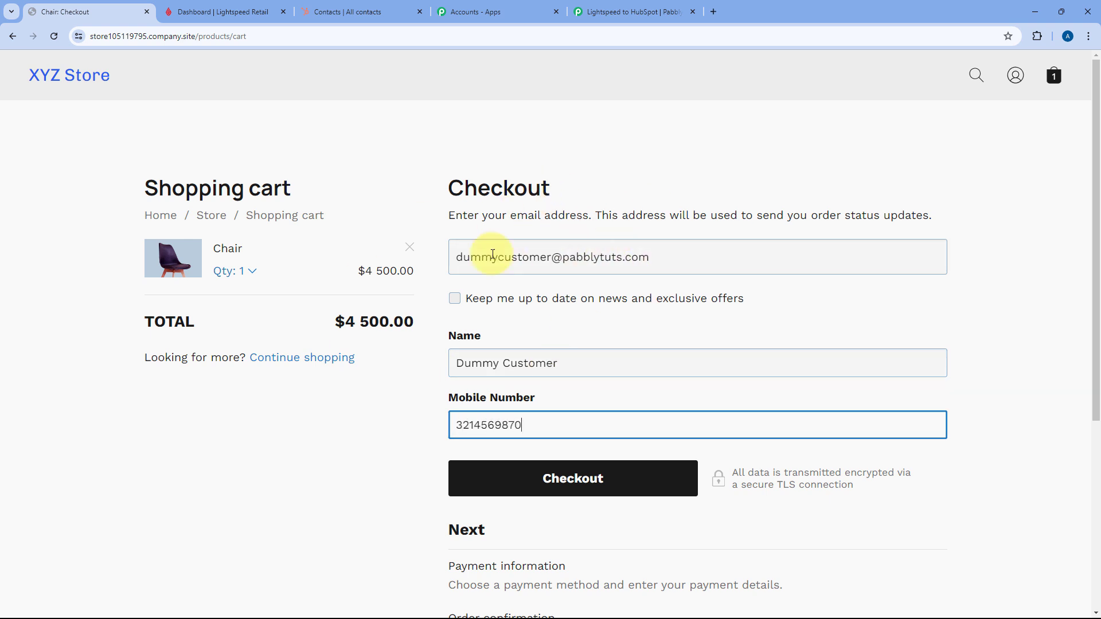
- Place the pay-by-cash order and check the e-mail on the Order #10 confirmation
click(548, 479)
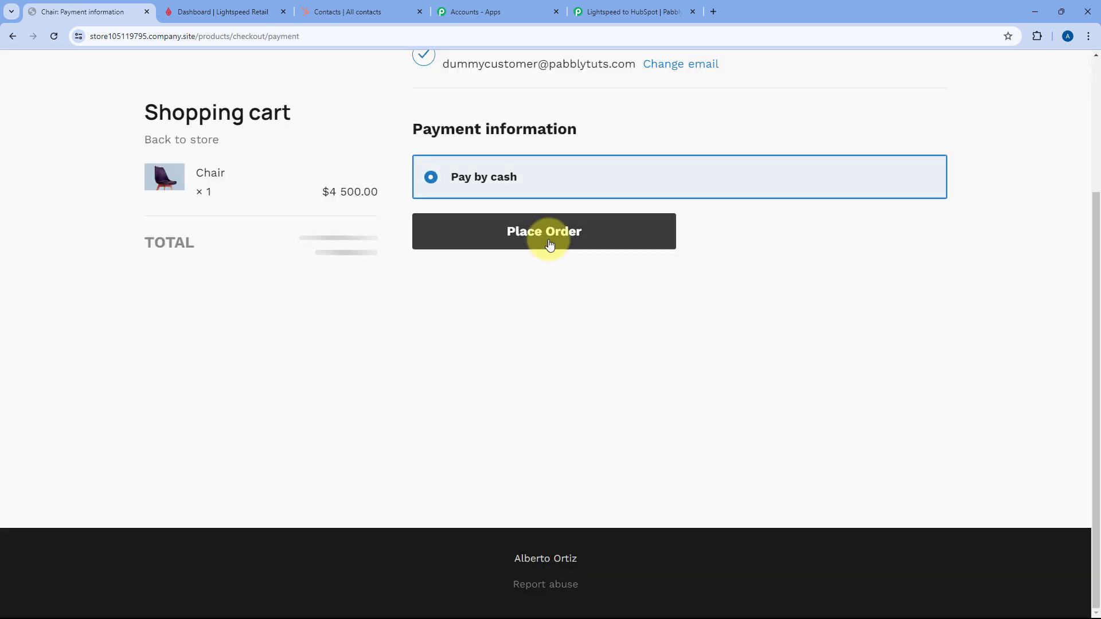
click(549, 241)
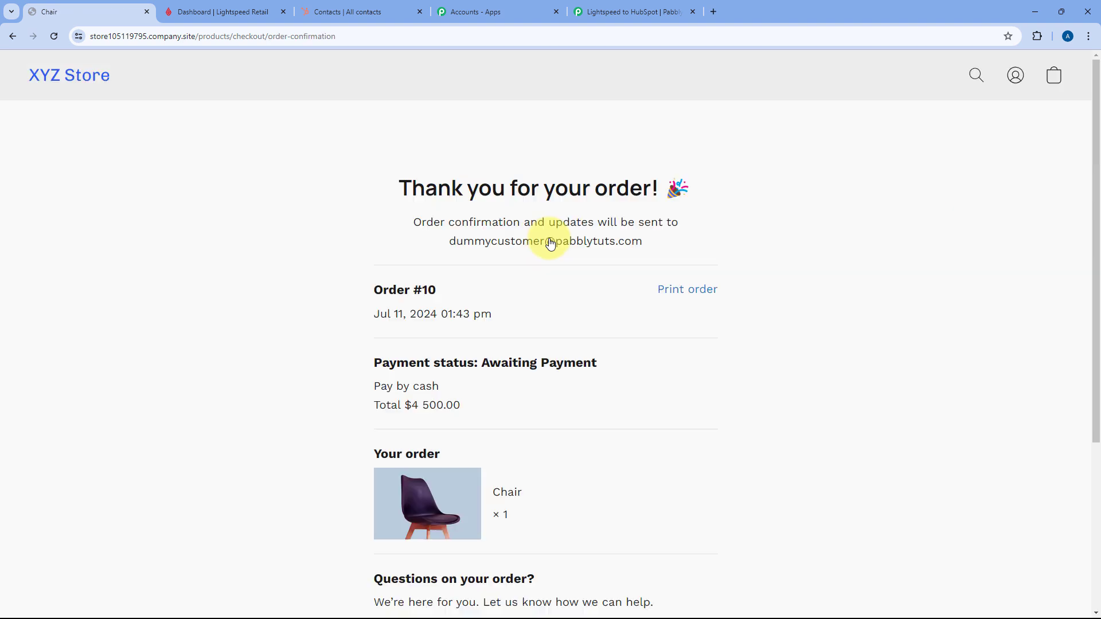
drag(448, 240, 682, 251)
scroll(578, 290, down, 2)
scroll(580, 284, up, 2)
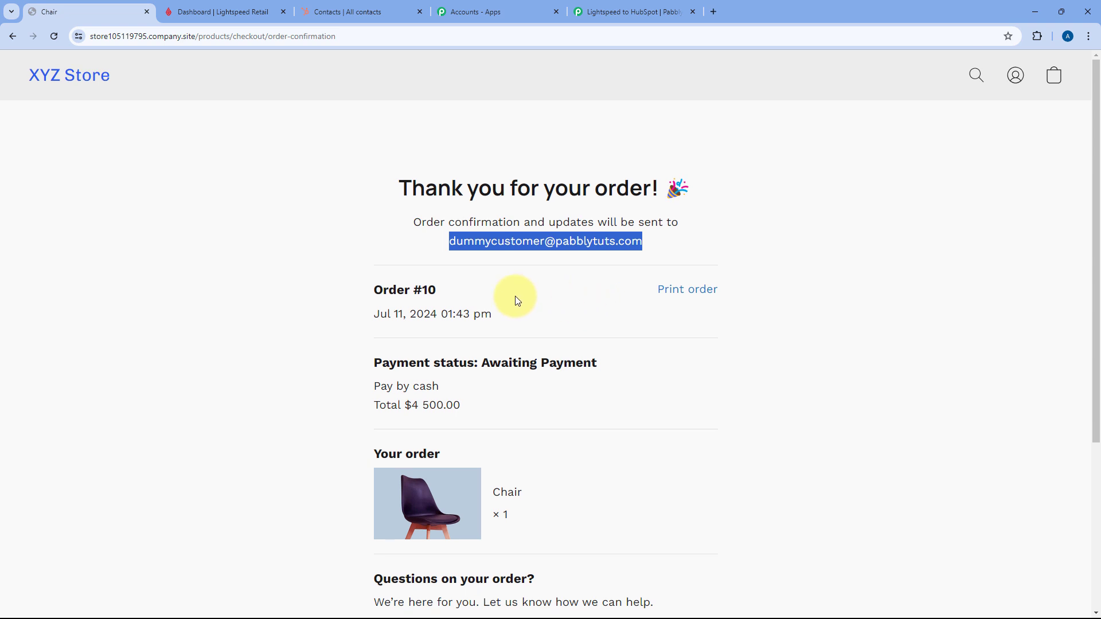
click(693, 245)
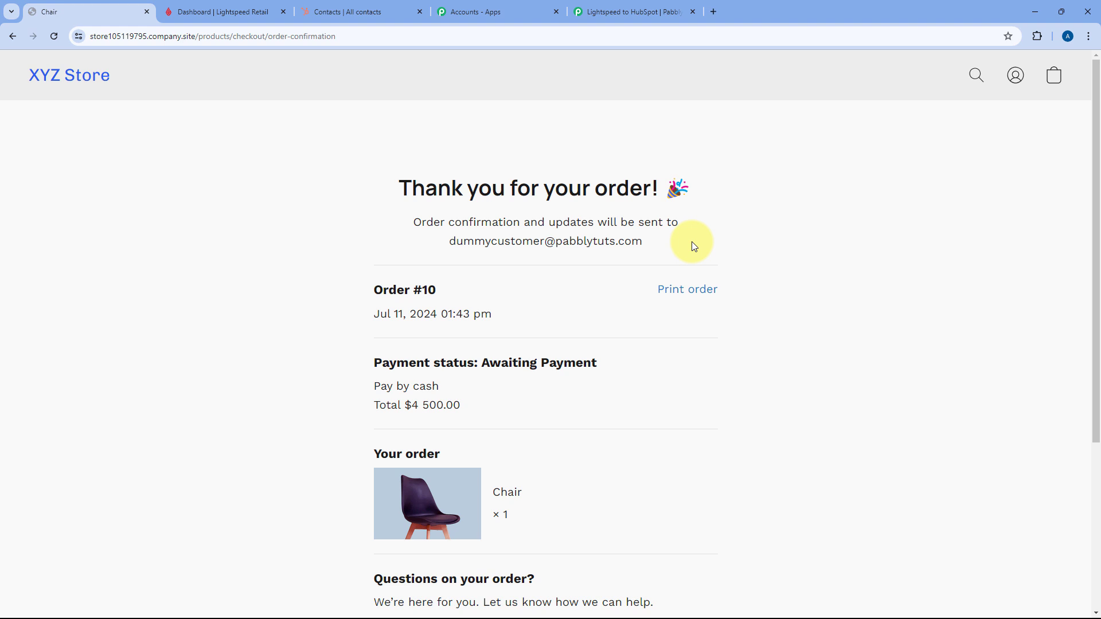
- Reload HubSpot Contacts, verify the new buyer's name and e-mail, then return to Pabbly
click(347, 6)
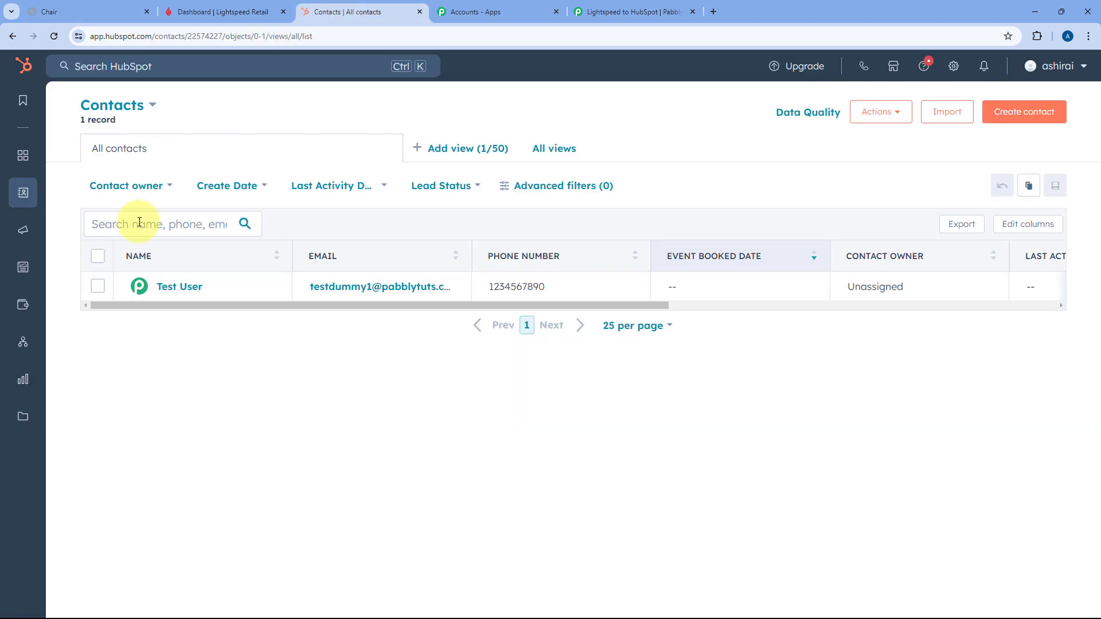
click(53, 36)
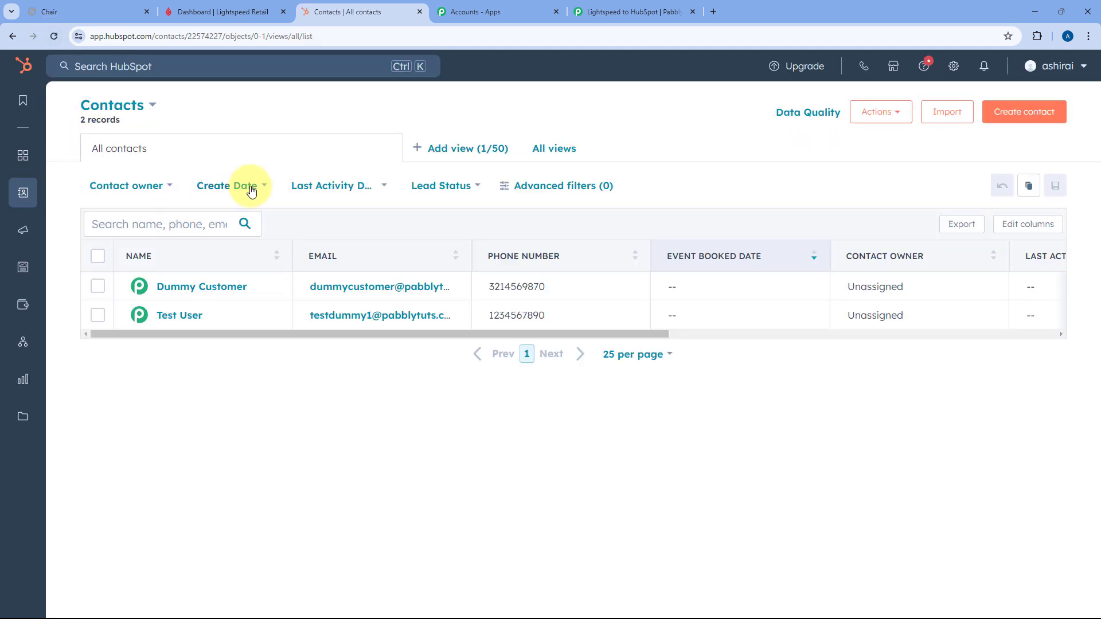
click(198, 294)
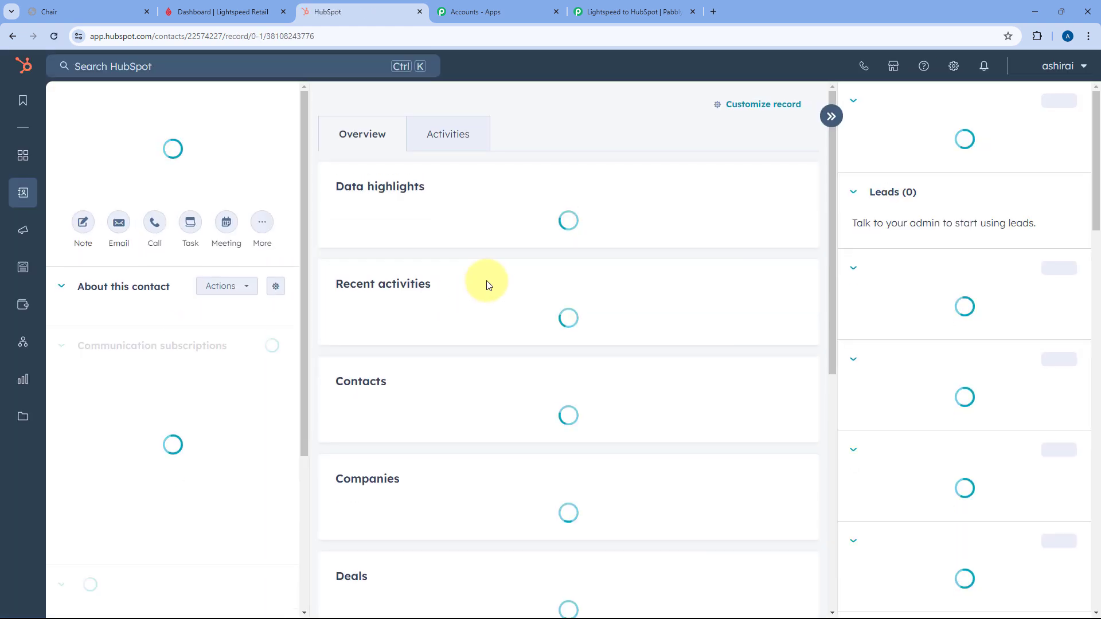
drag(129, 145, 274, 144)
click(117, 170)
drag(118, 174, 172, 192)
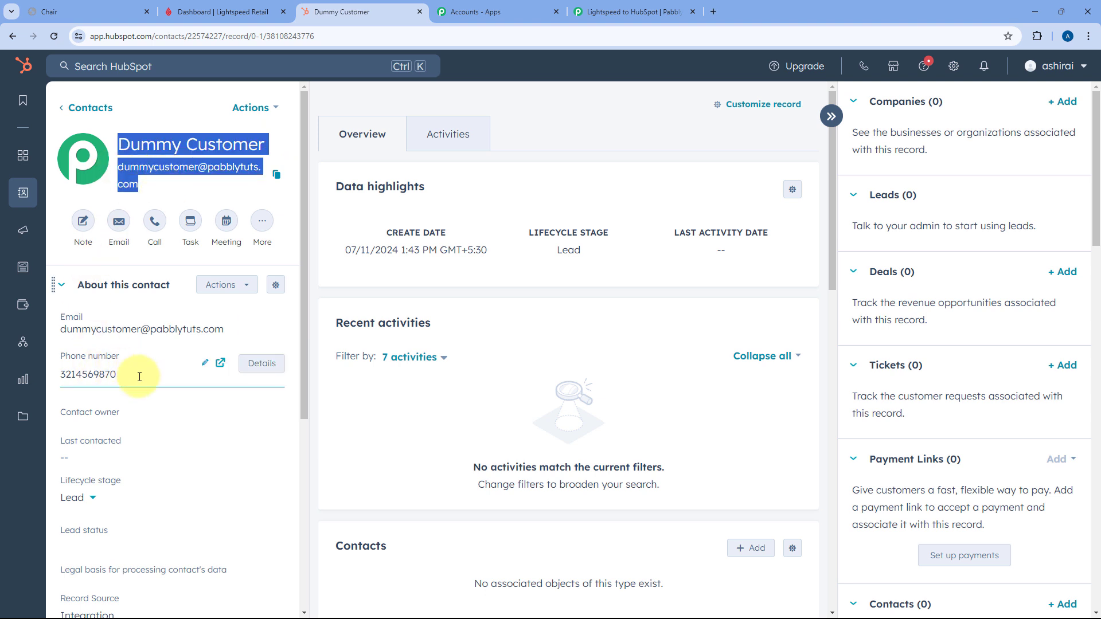
click(616, 11)
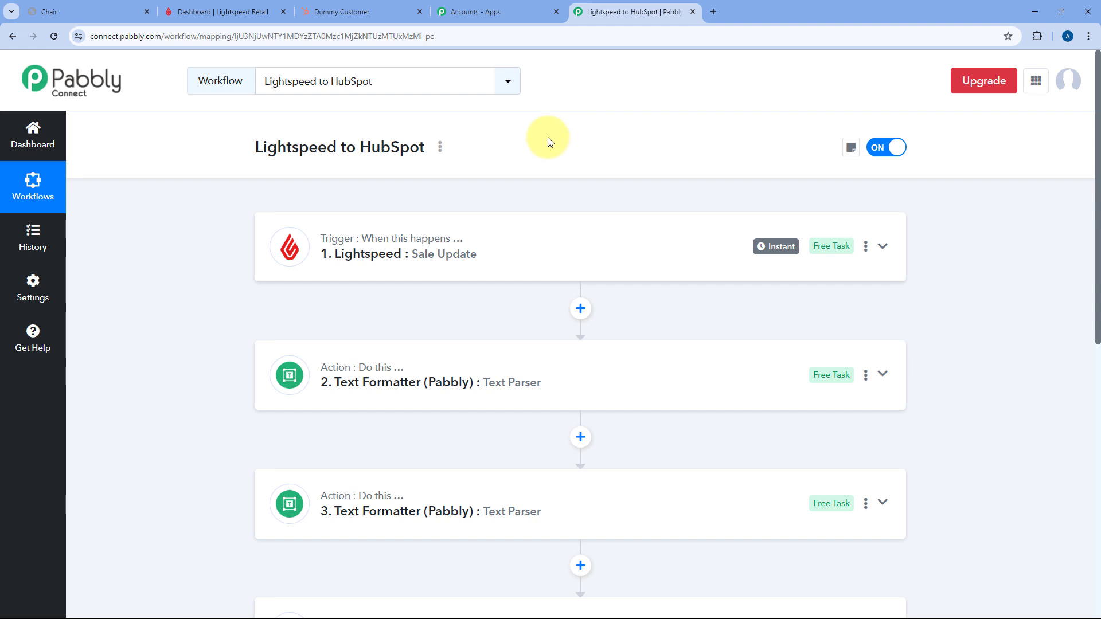